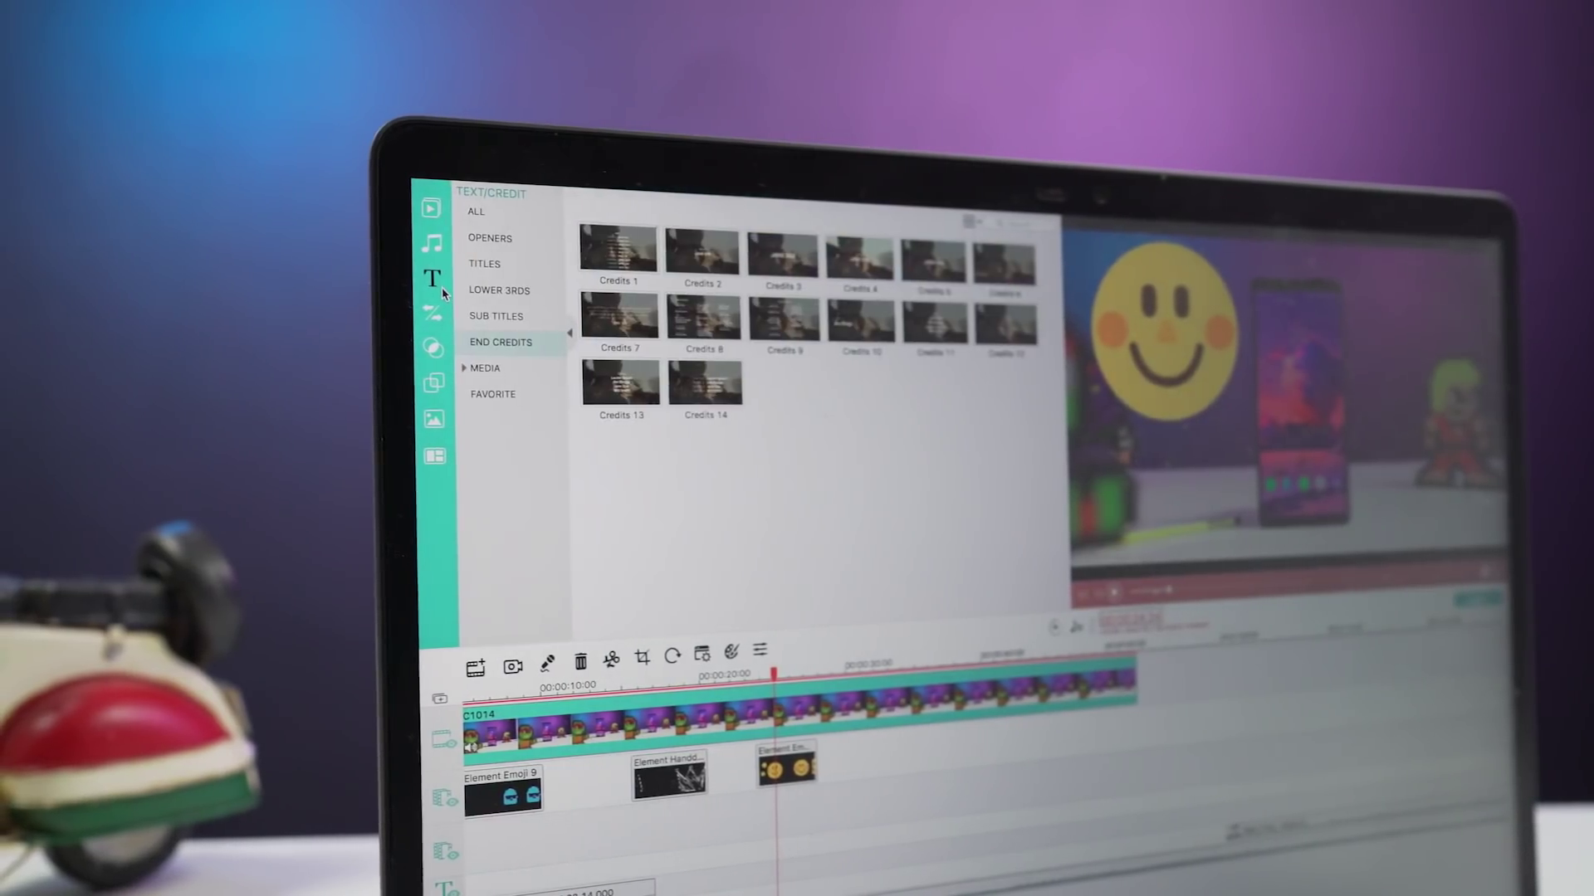
Browse the Openers and Lower 3rds title templates, then the Transitions and Filters libraries.
left_click(512, 235)
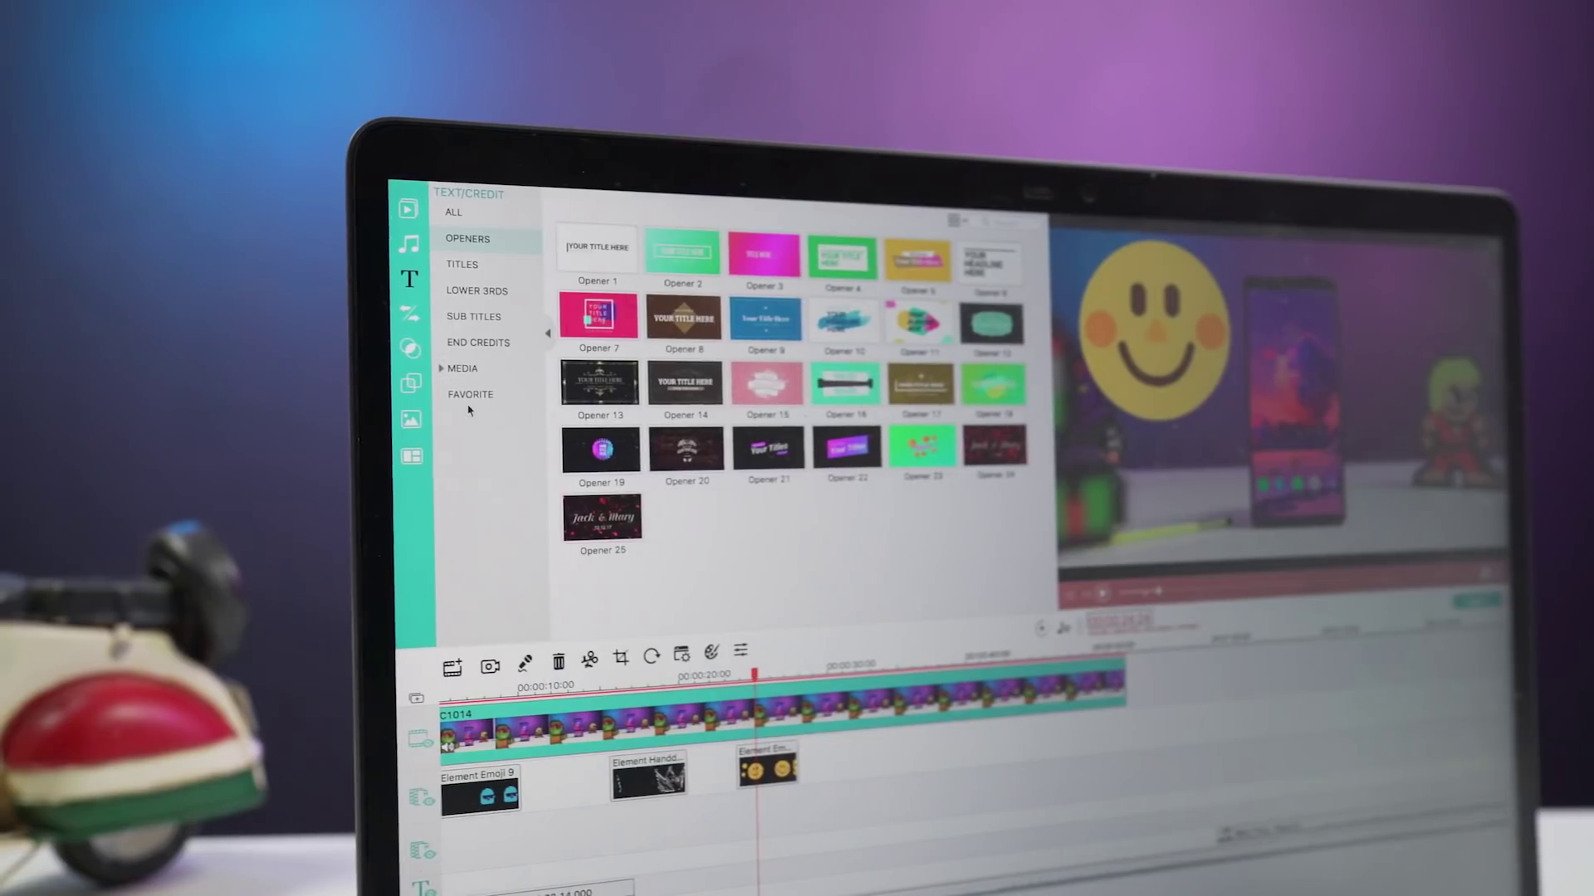
left_click(458, 264)
left_click(476, 290)
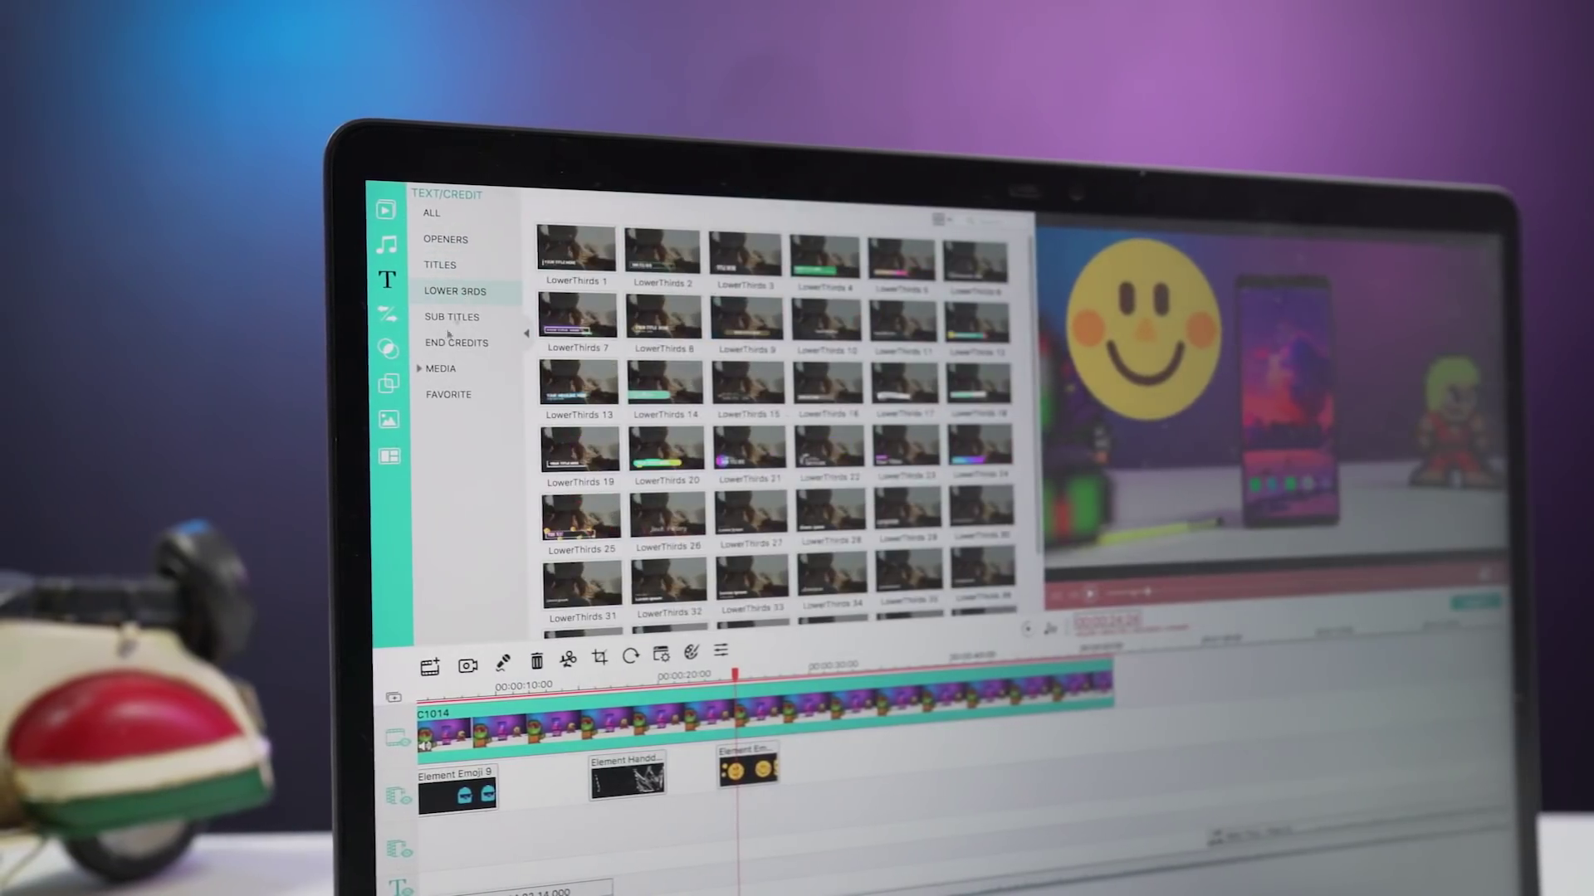
left_click(382, 314)
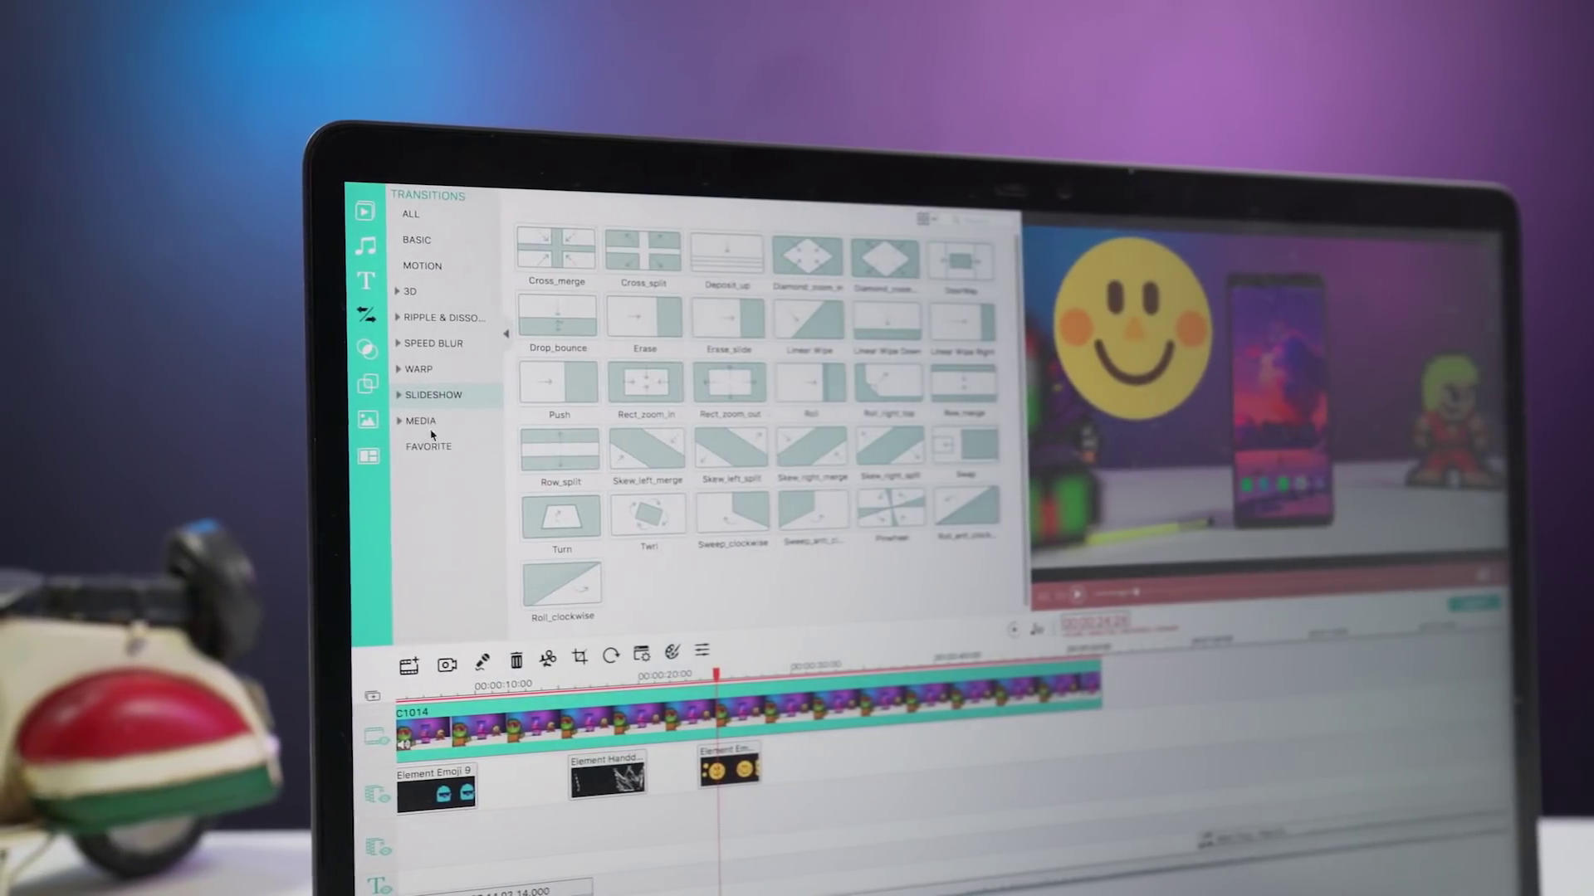
left_click(361, 349)
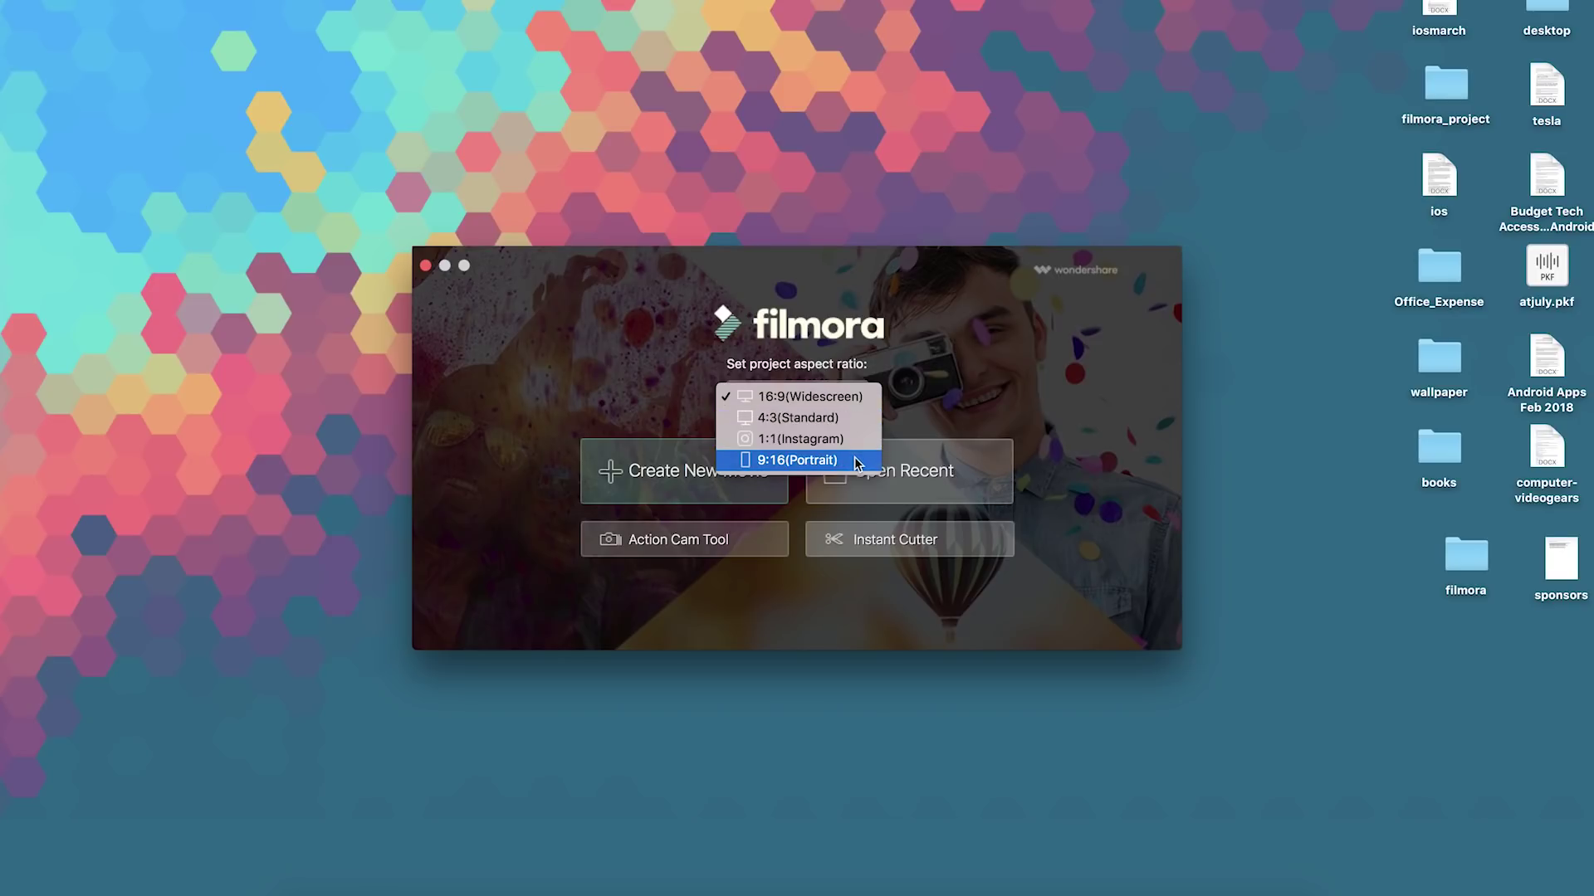
Leave 16:9 (Widescreen) selected as the project aspect ratio on the welcome screen.
left_click(996, 408)
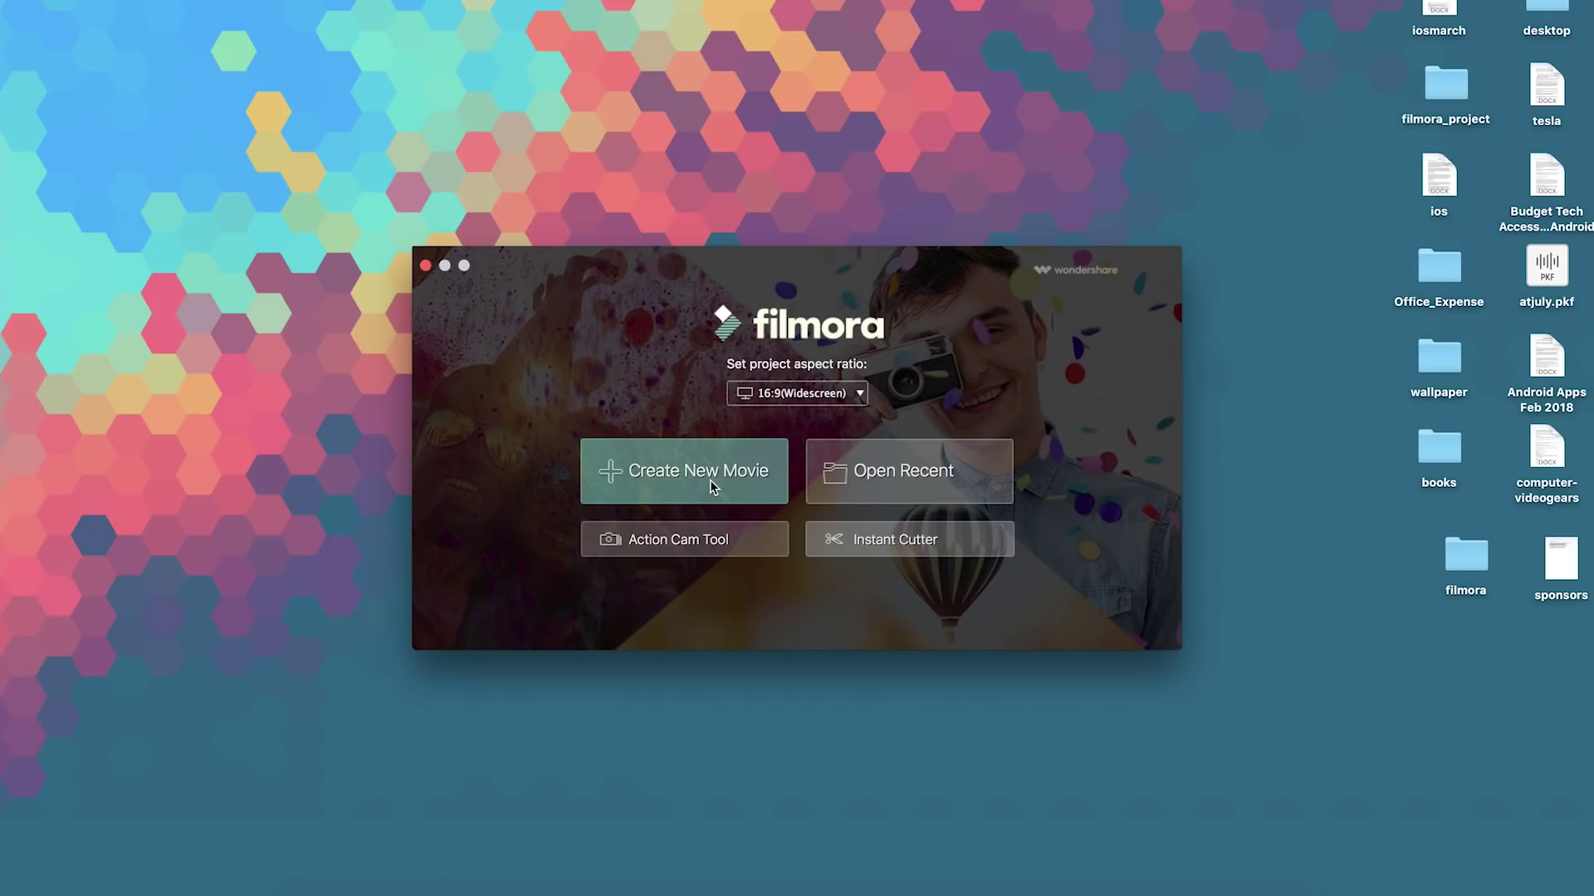
In the Action Cam Tool, set stabilization to 4, enable denoise at 26, and set contrast to -9.
left_click(780, 534)
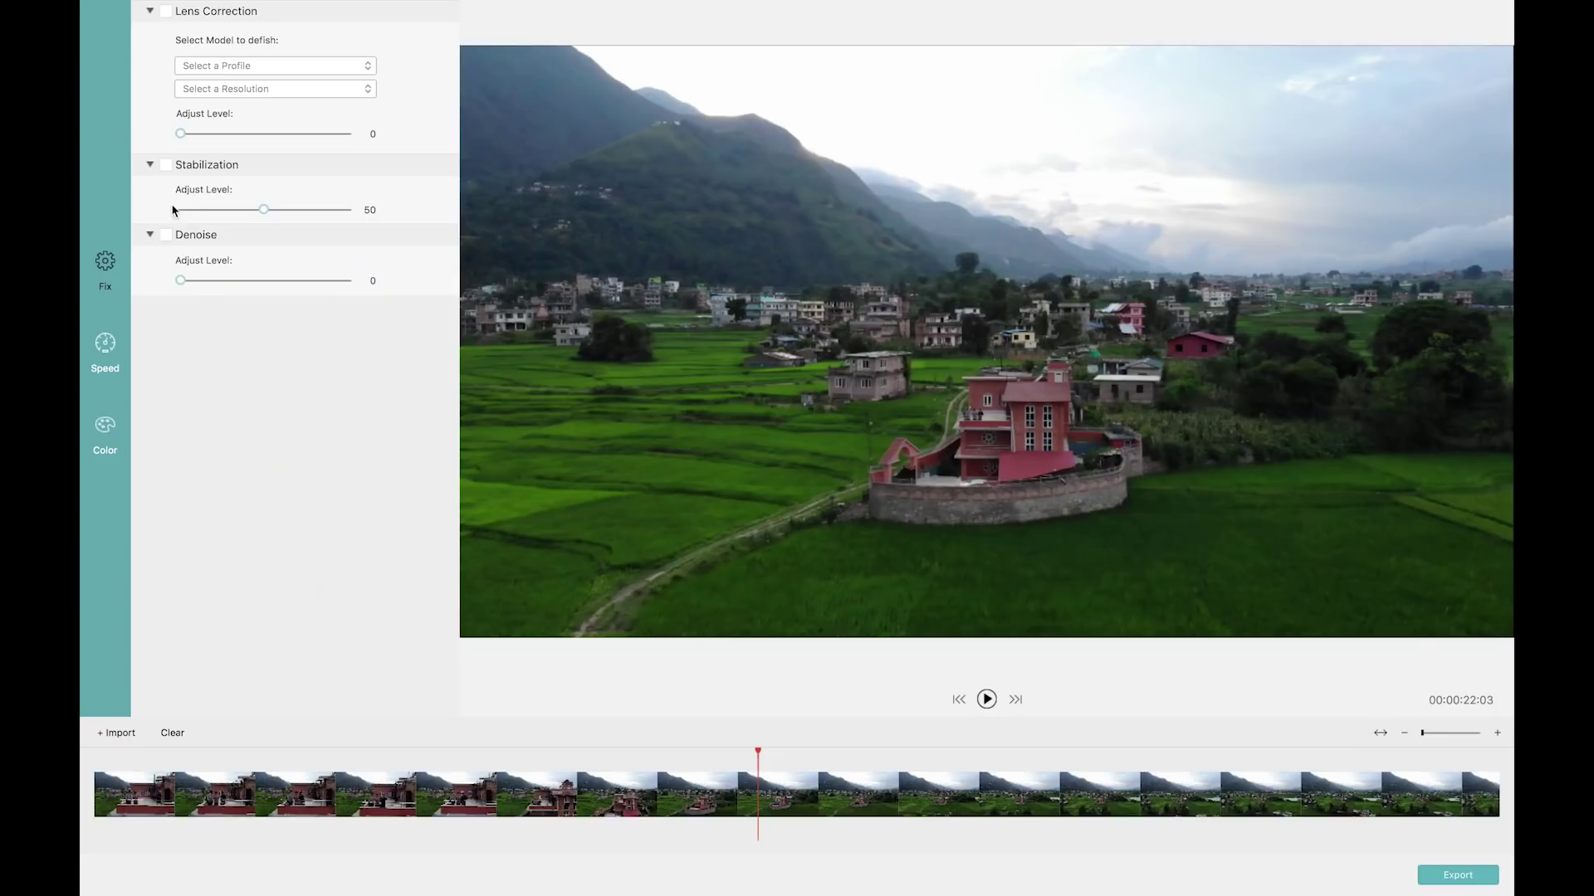
left_click_drag(263, 209, 193, 210)
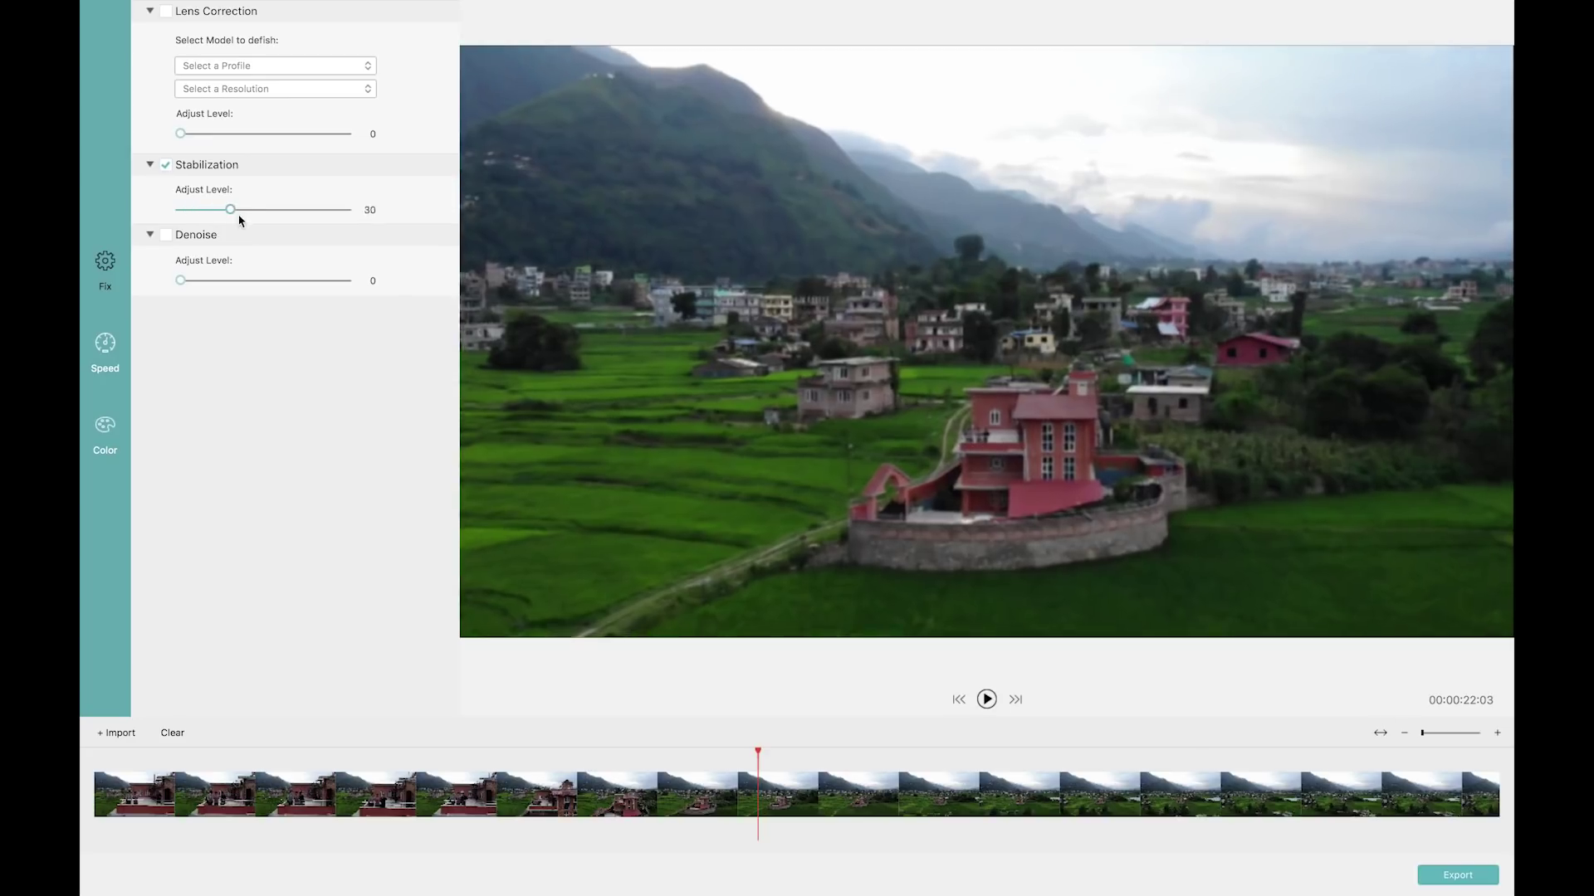
left_click(182, 282)
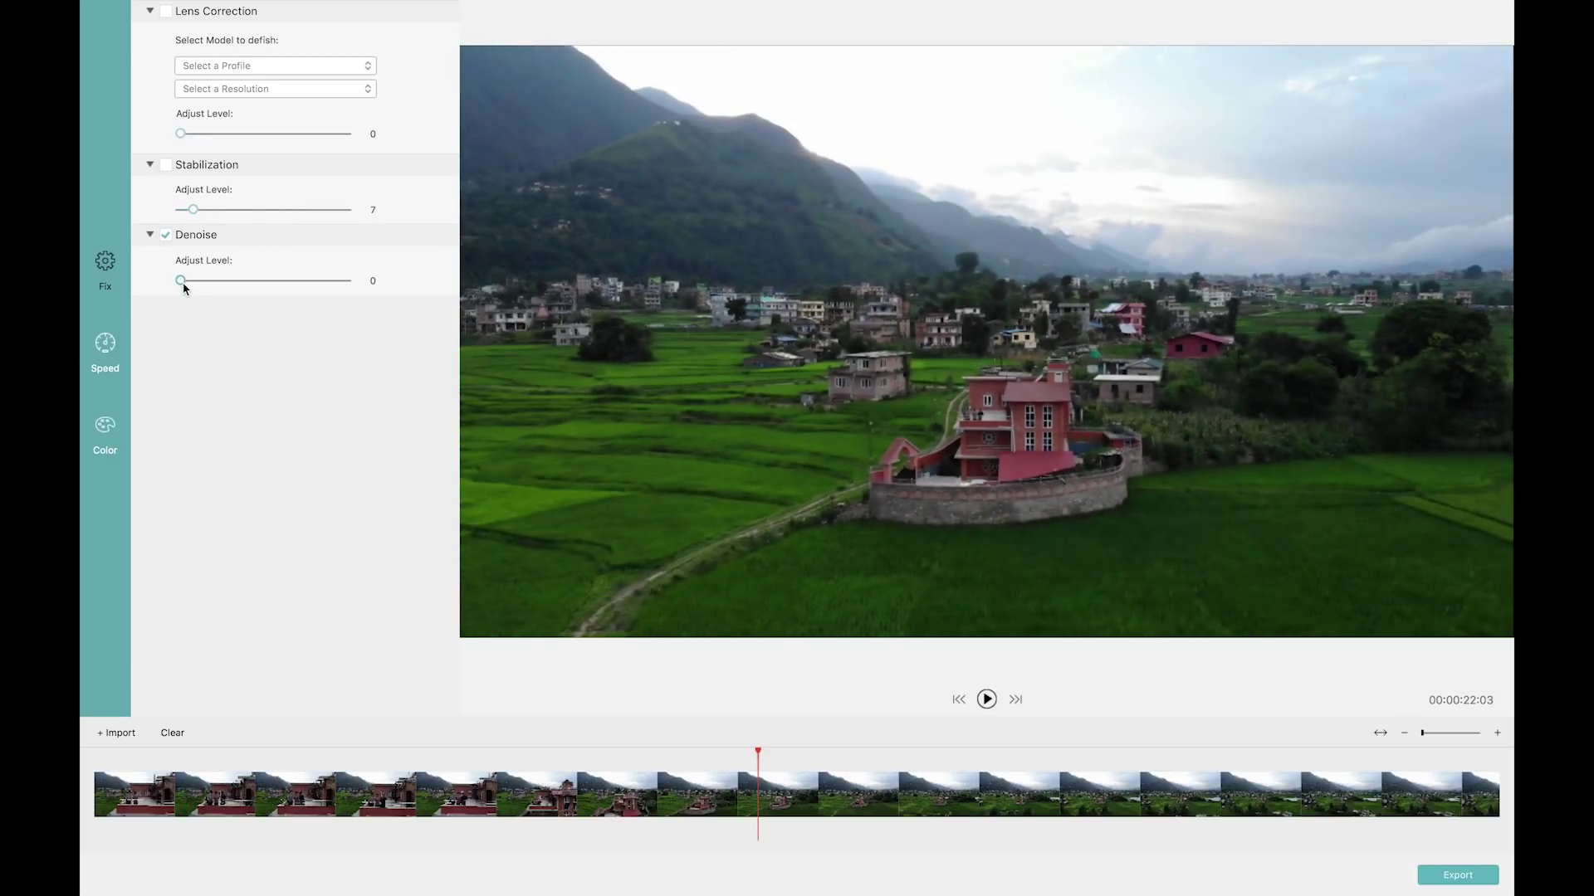
left_click_drag(183, 283, 193, 283)
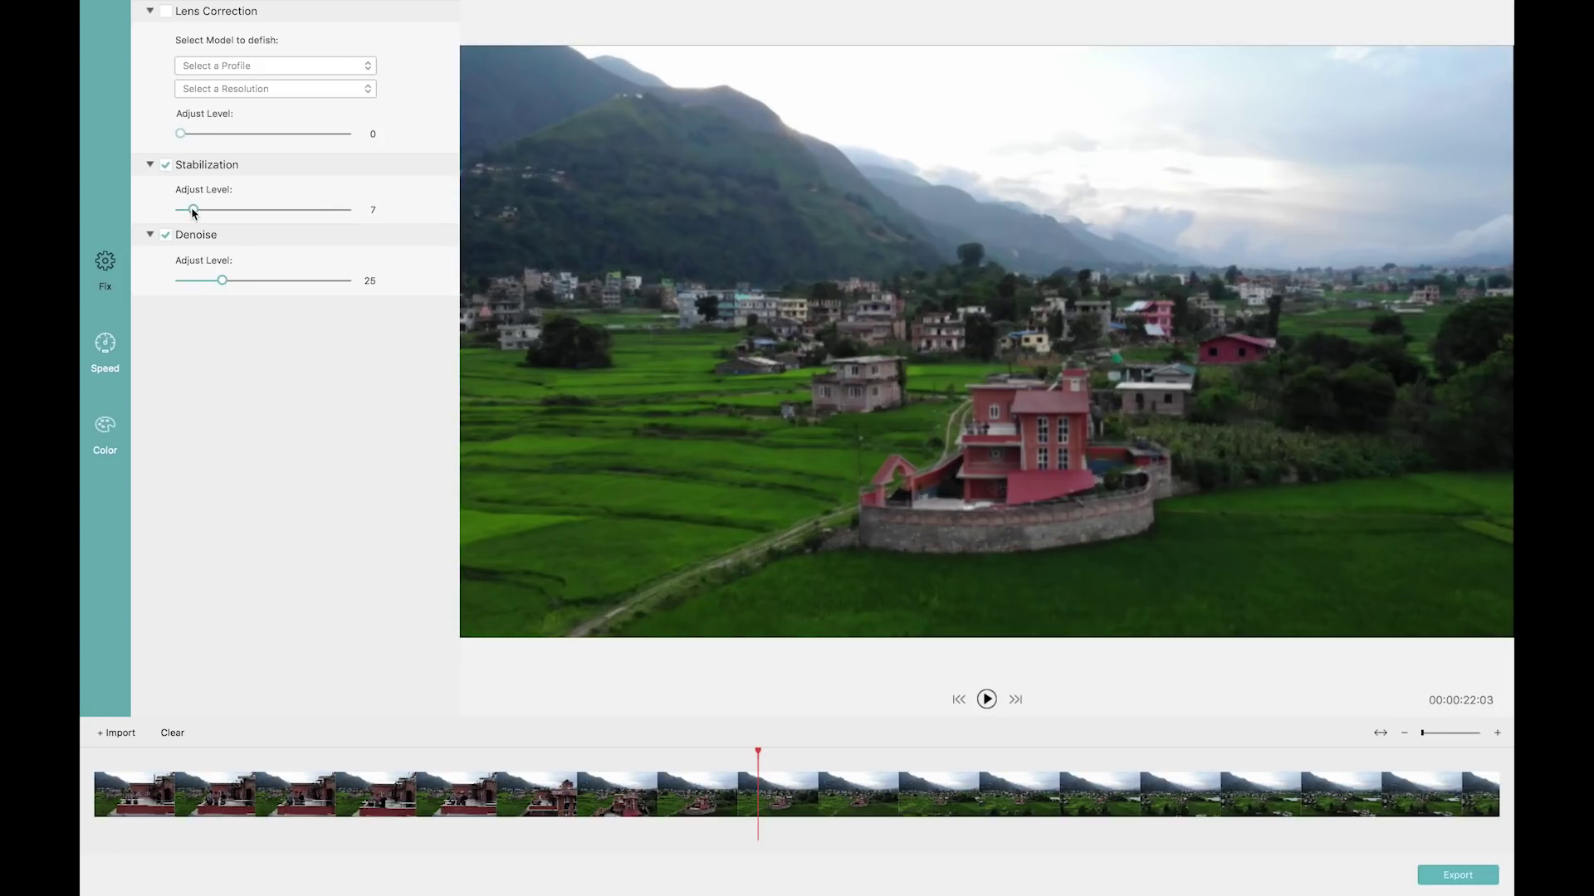
left_click_drag(190, 208, 187, 213)
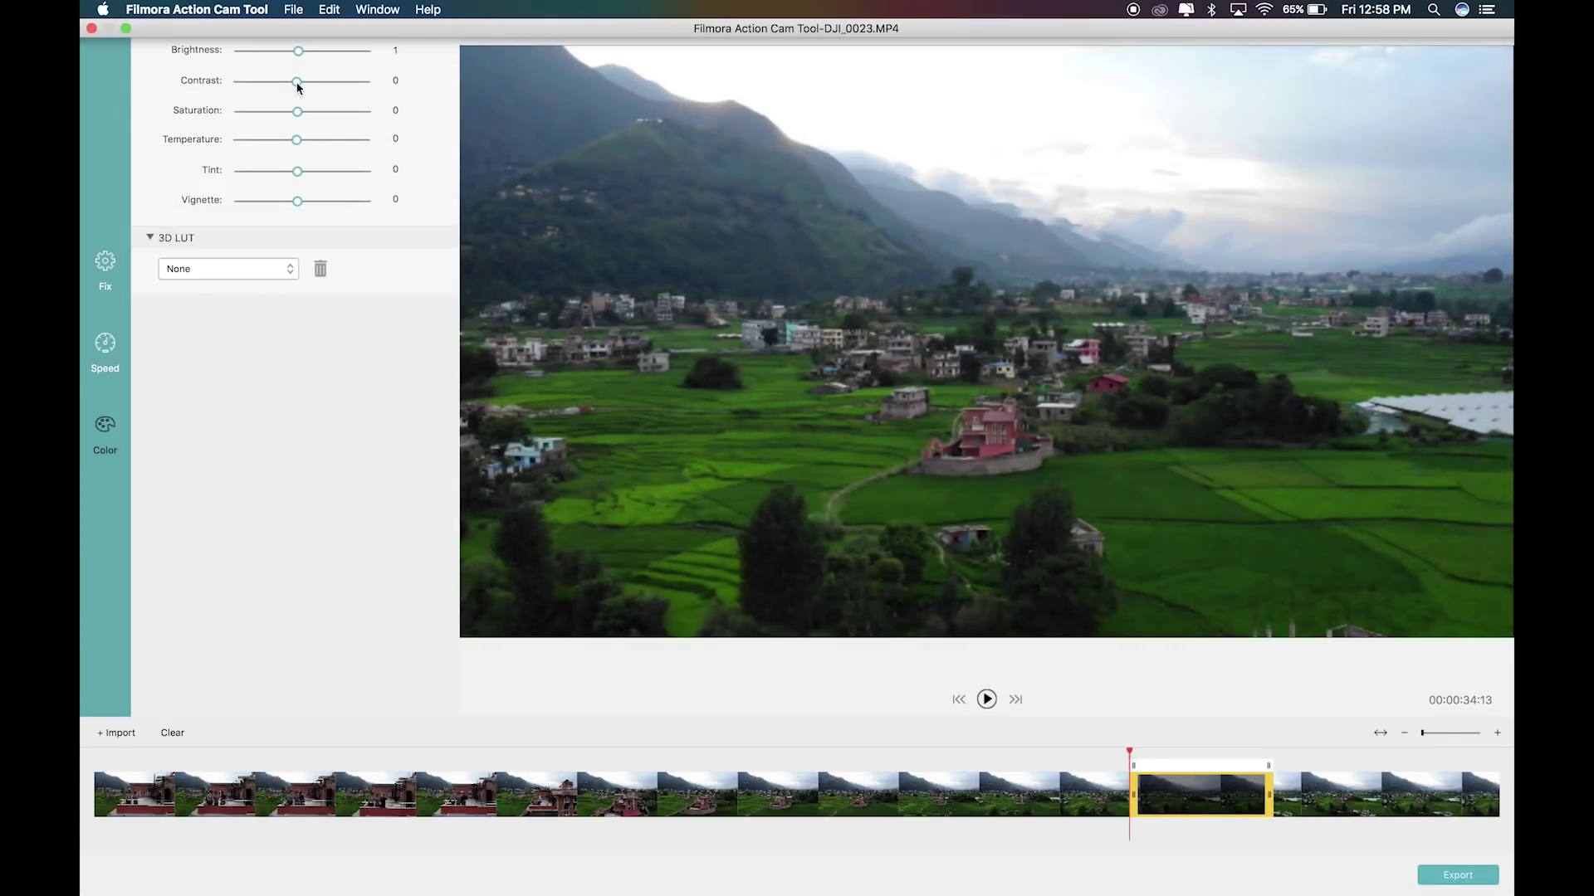
left_click_drag(297, 86, 296, 87)
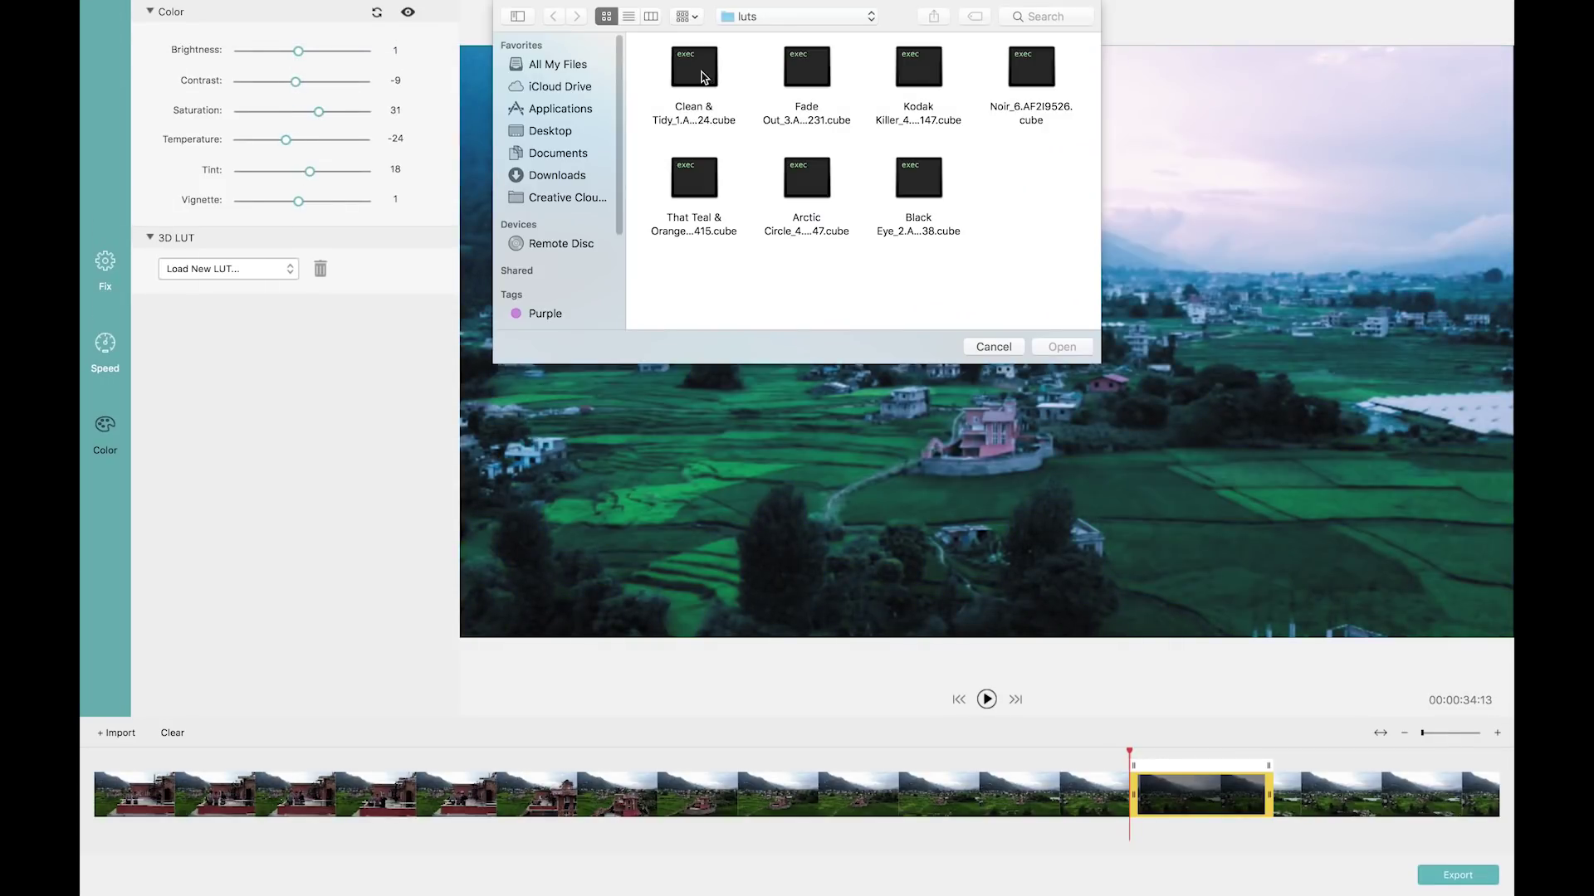
Apply the Clean & Tidy LUT, then the Noir LUT for black and white.
left_click(698, 72)
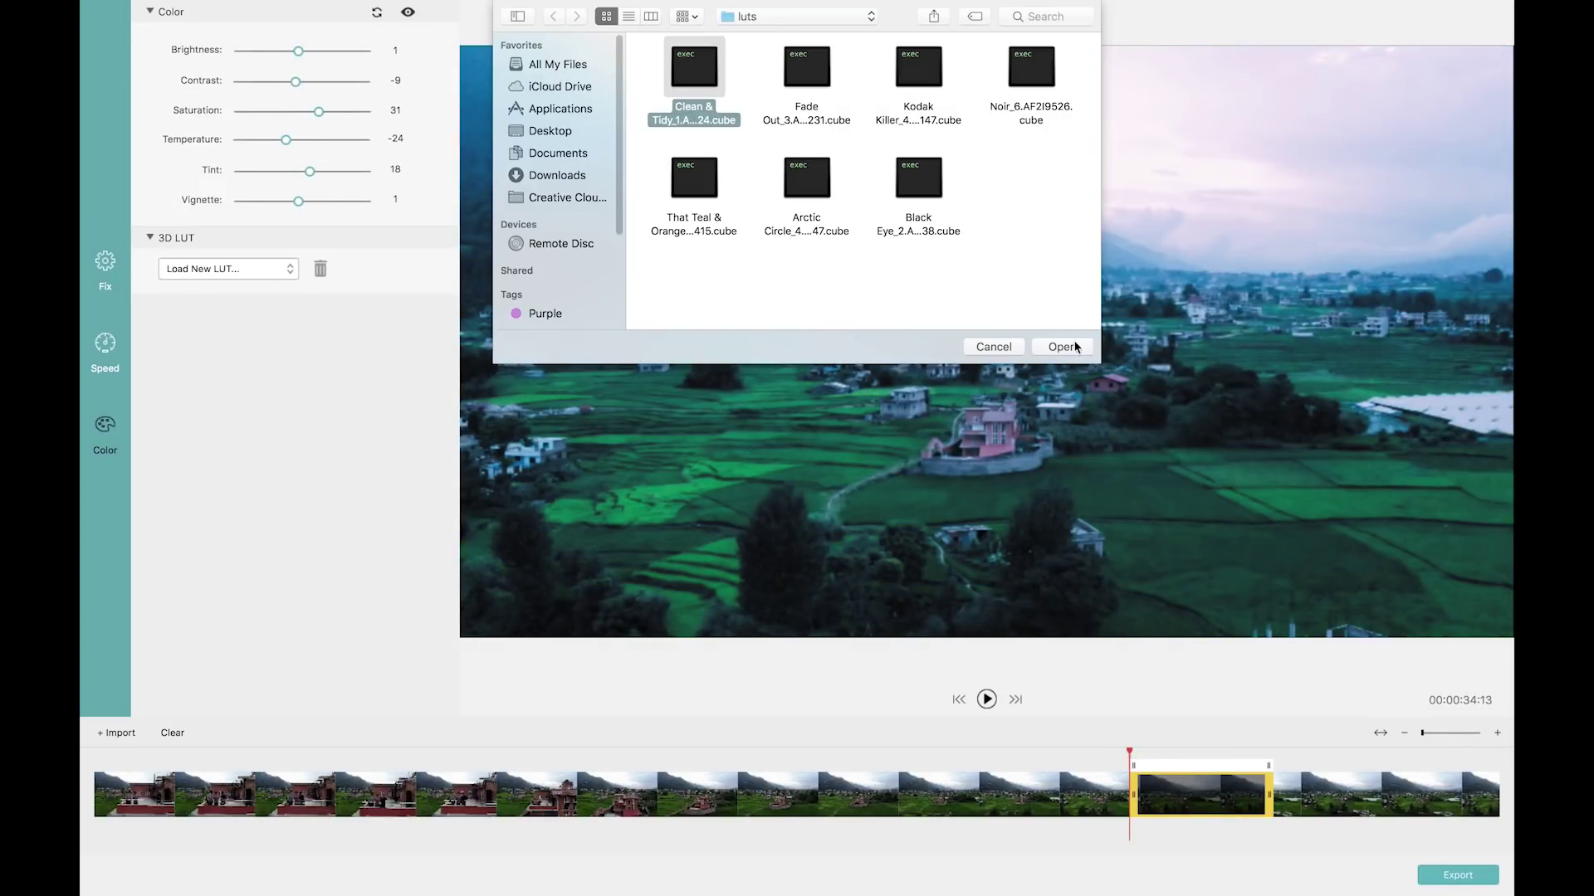
left_click(1065, 347)
left_click(283, 267)
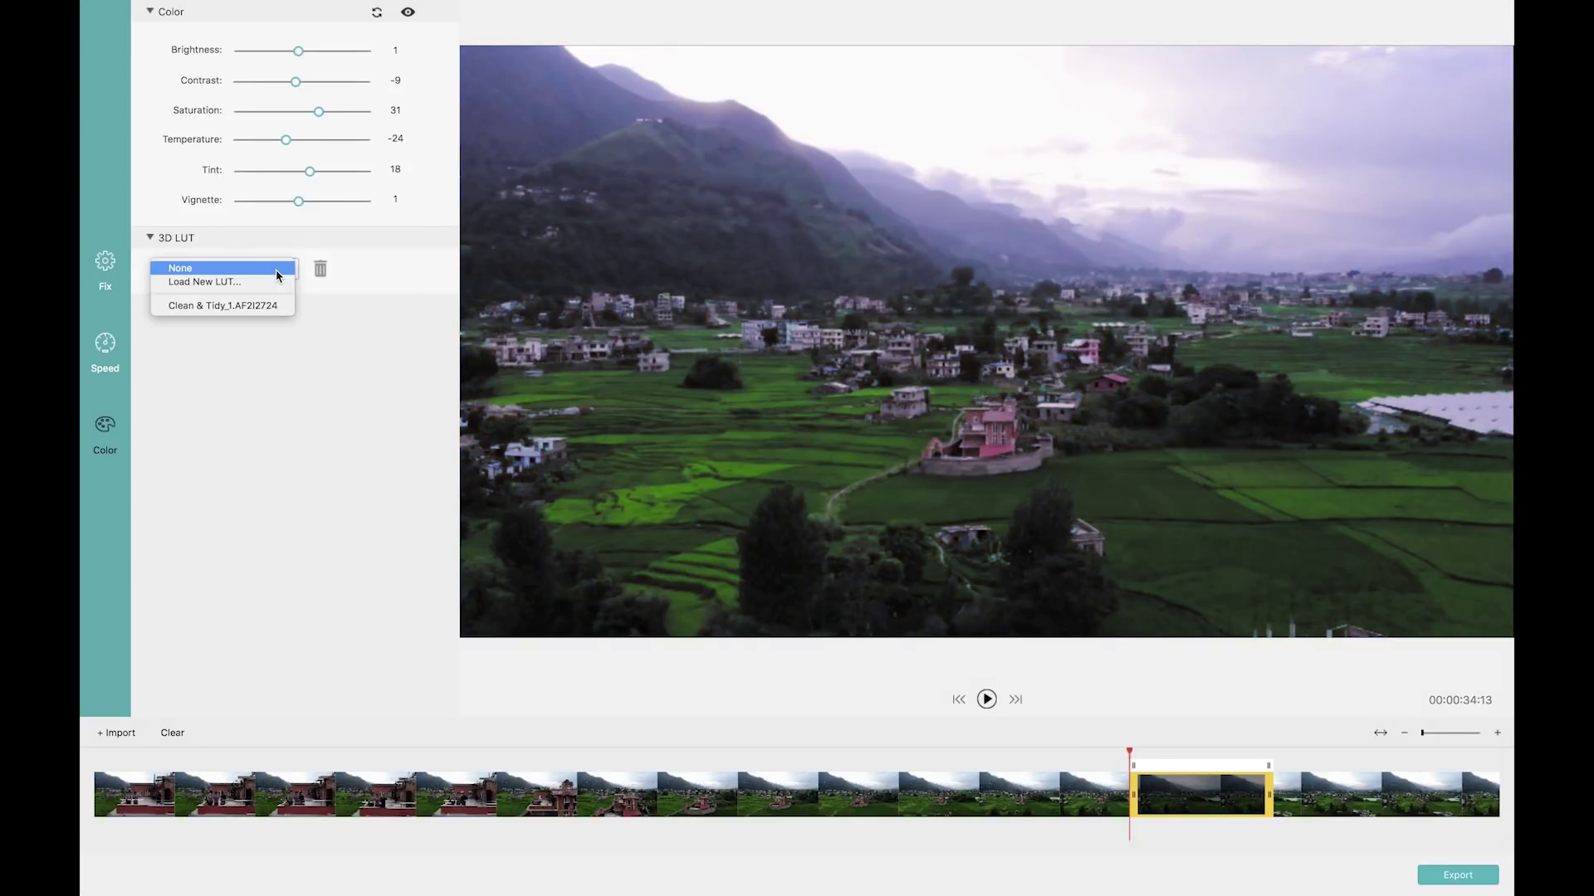
left_click(256, 284)
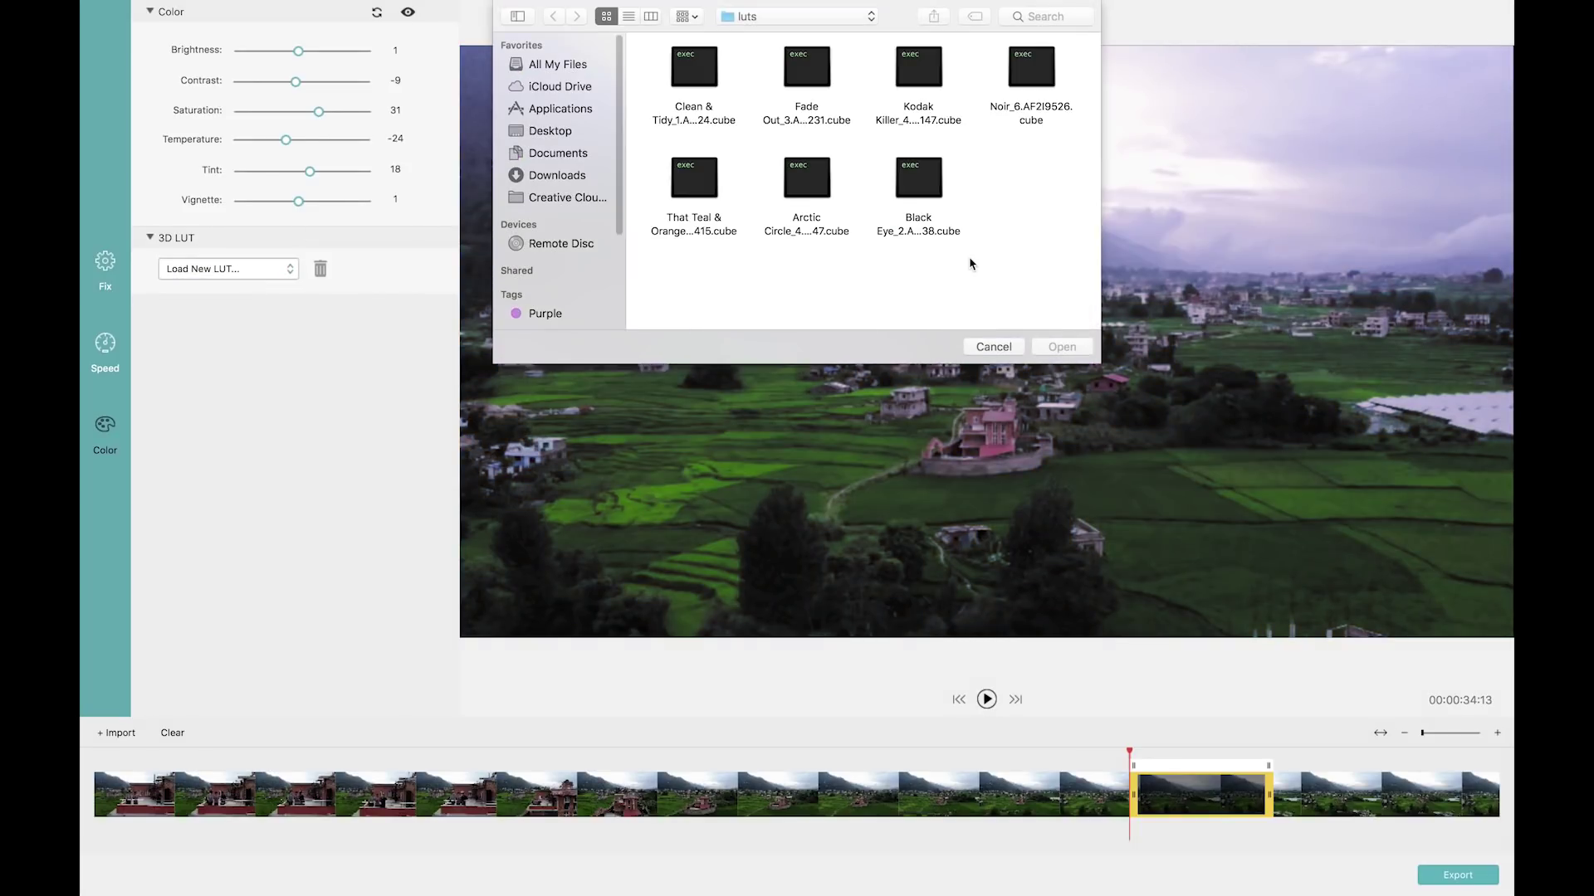
left_click(1024, 112)
left_click(1056, 347)
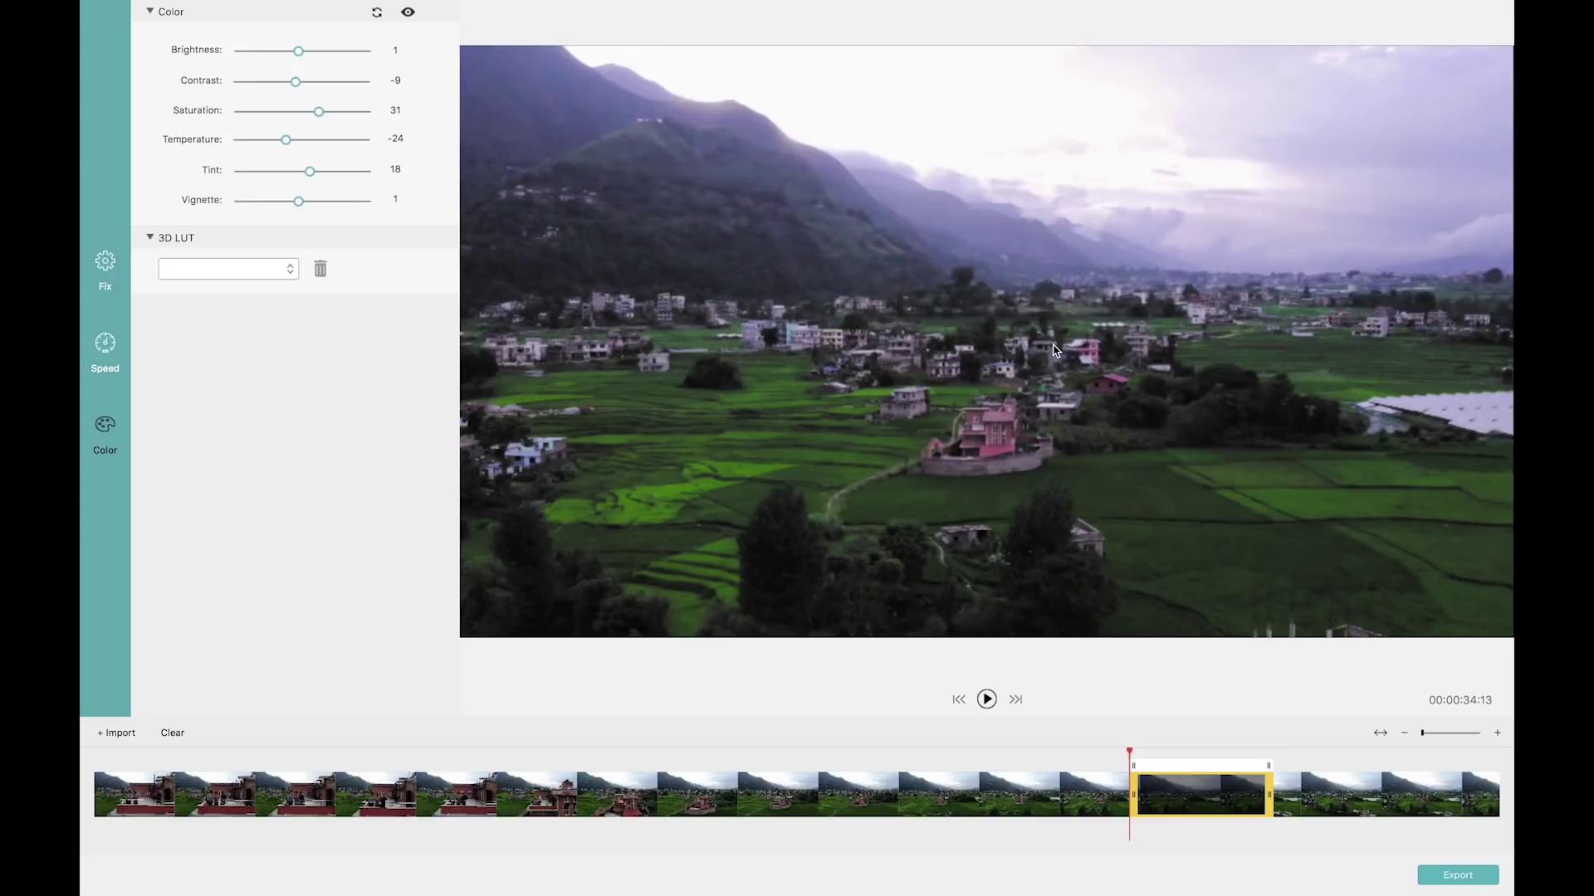
Load and apply the That Teal & Orange LUT to the clip.
left_click(286, 270)
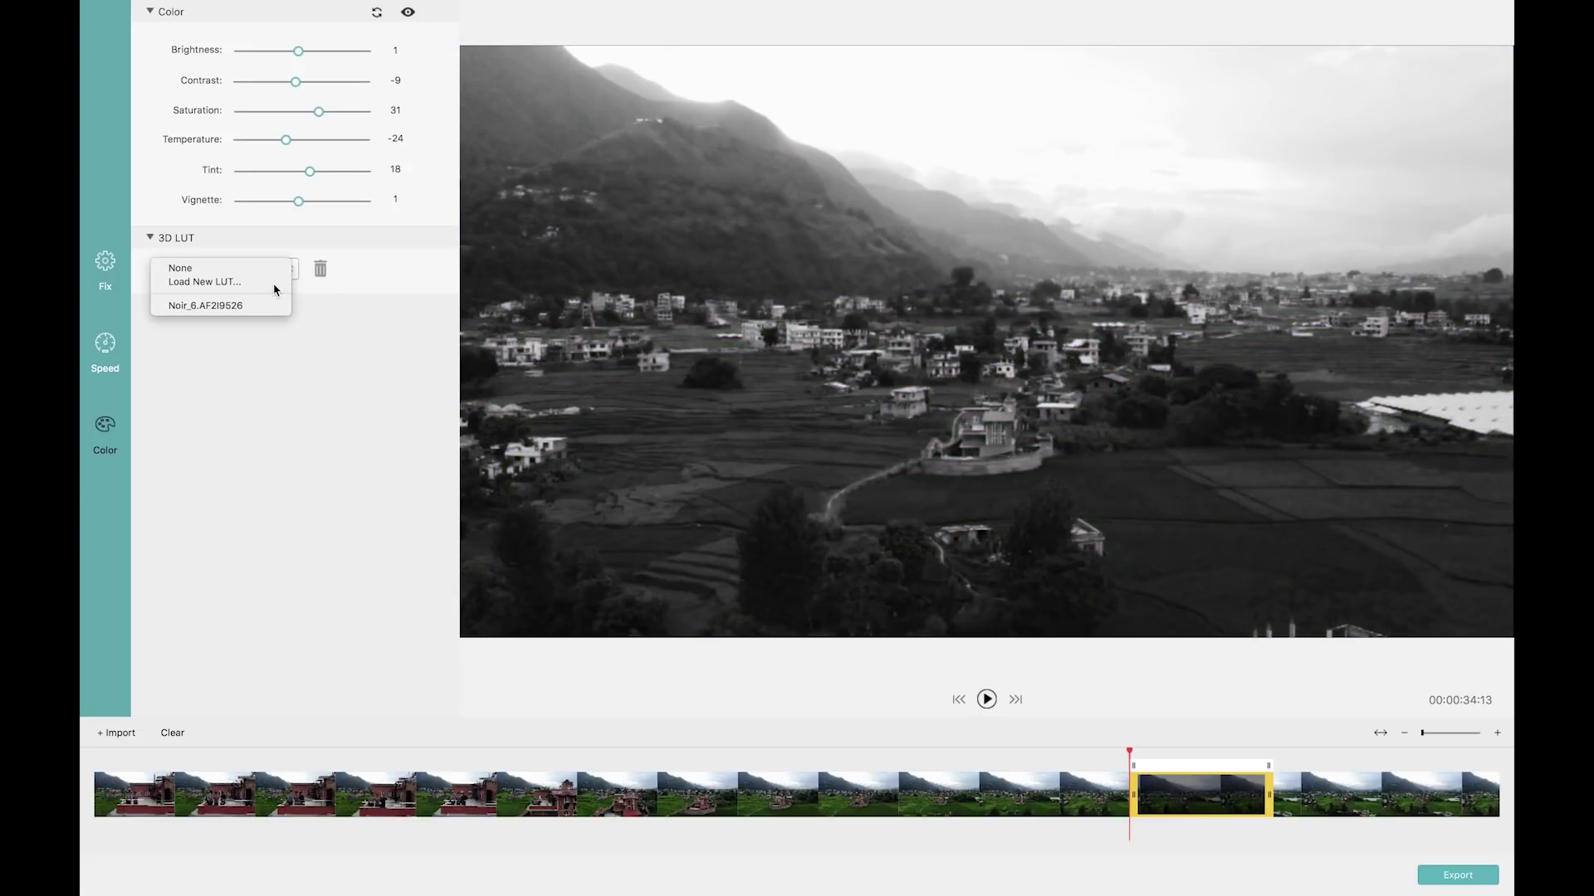
left_click(274, 282)
left_click(689, 188)
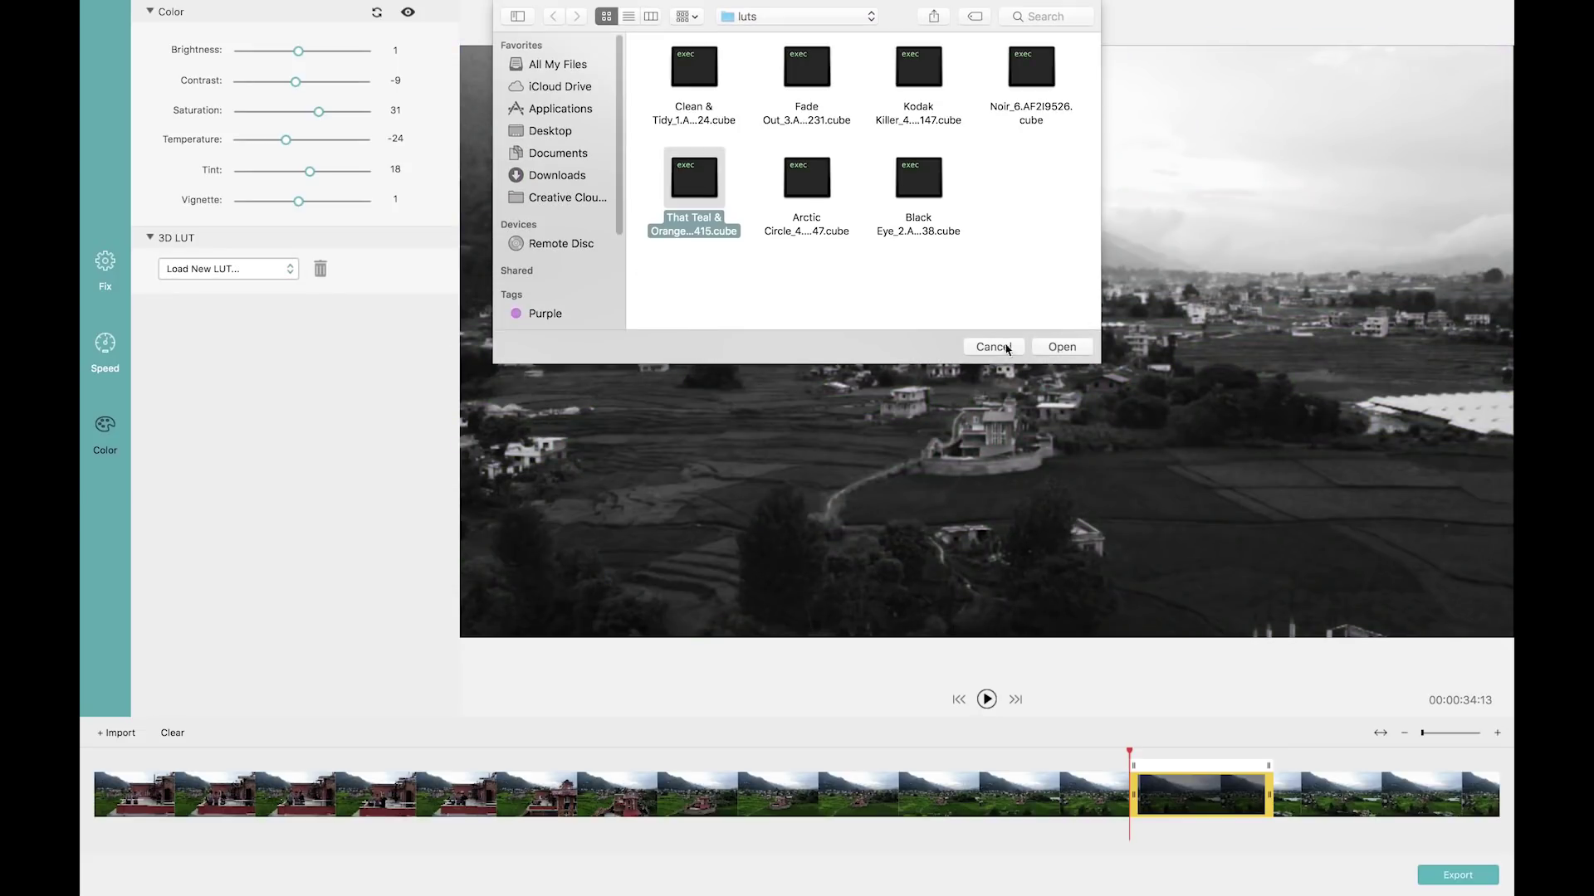
left_click(1062, 349)
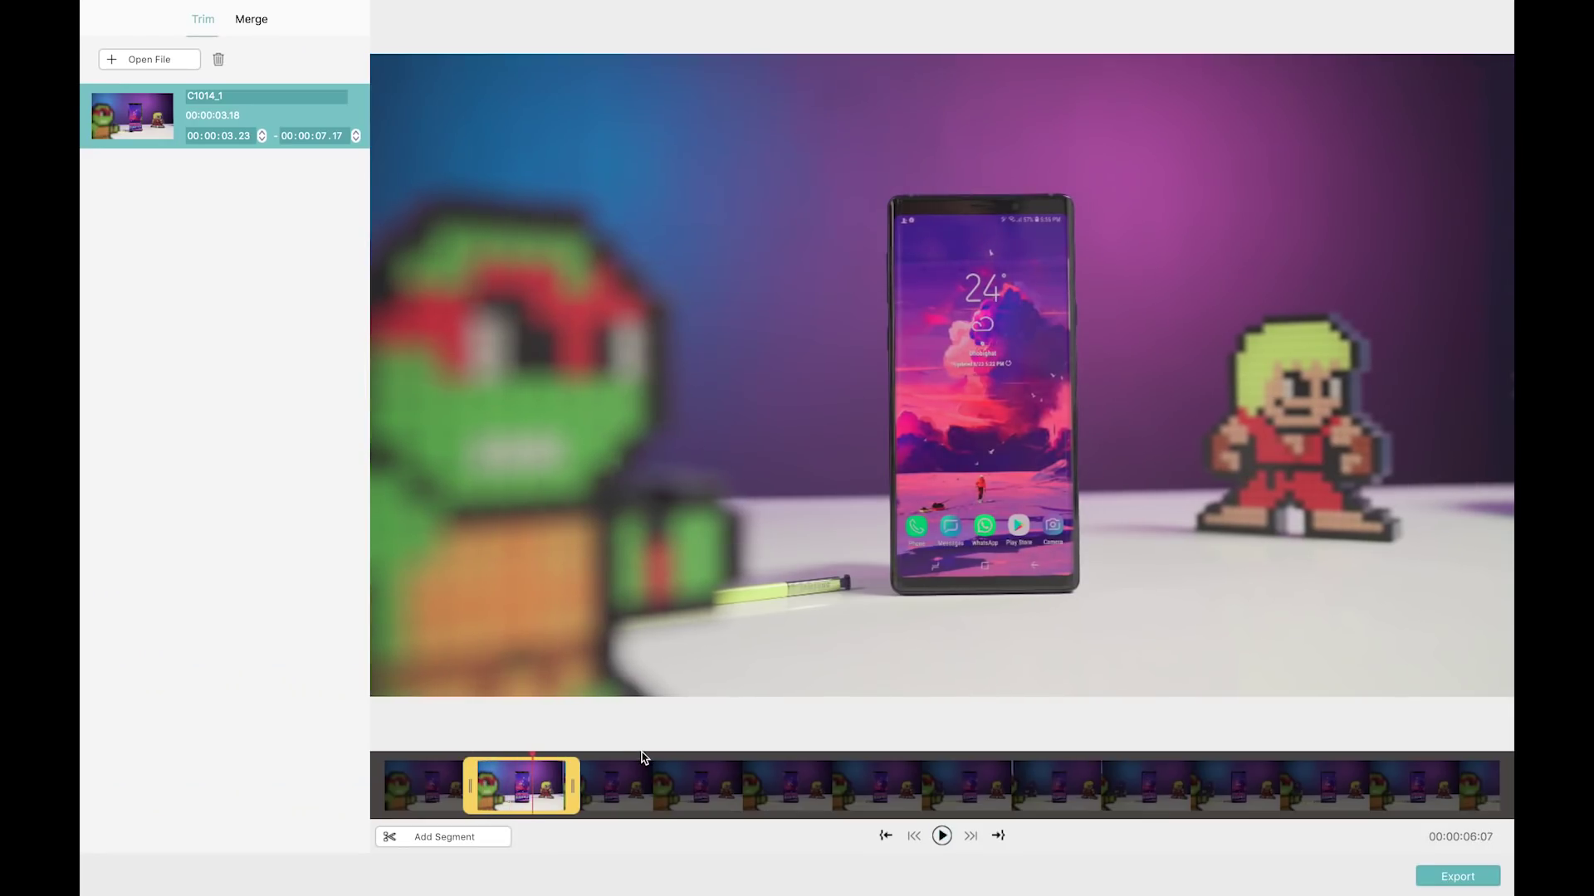
Add a second cut segment spanning 14.19–19.09 and preview it.
left_click(443, 840)
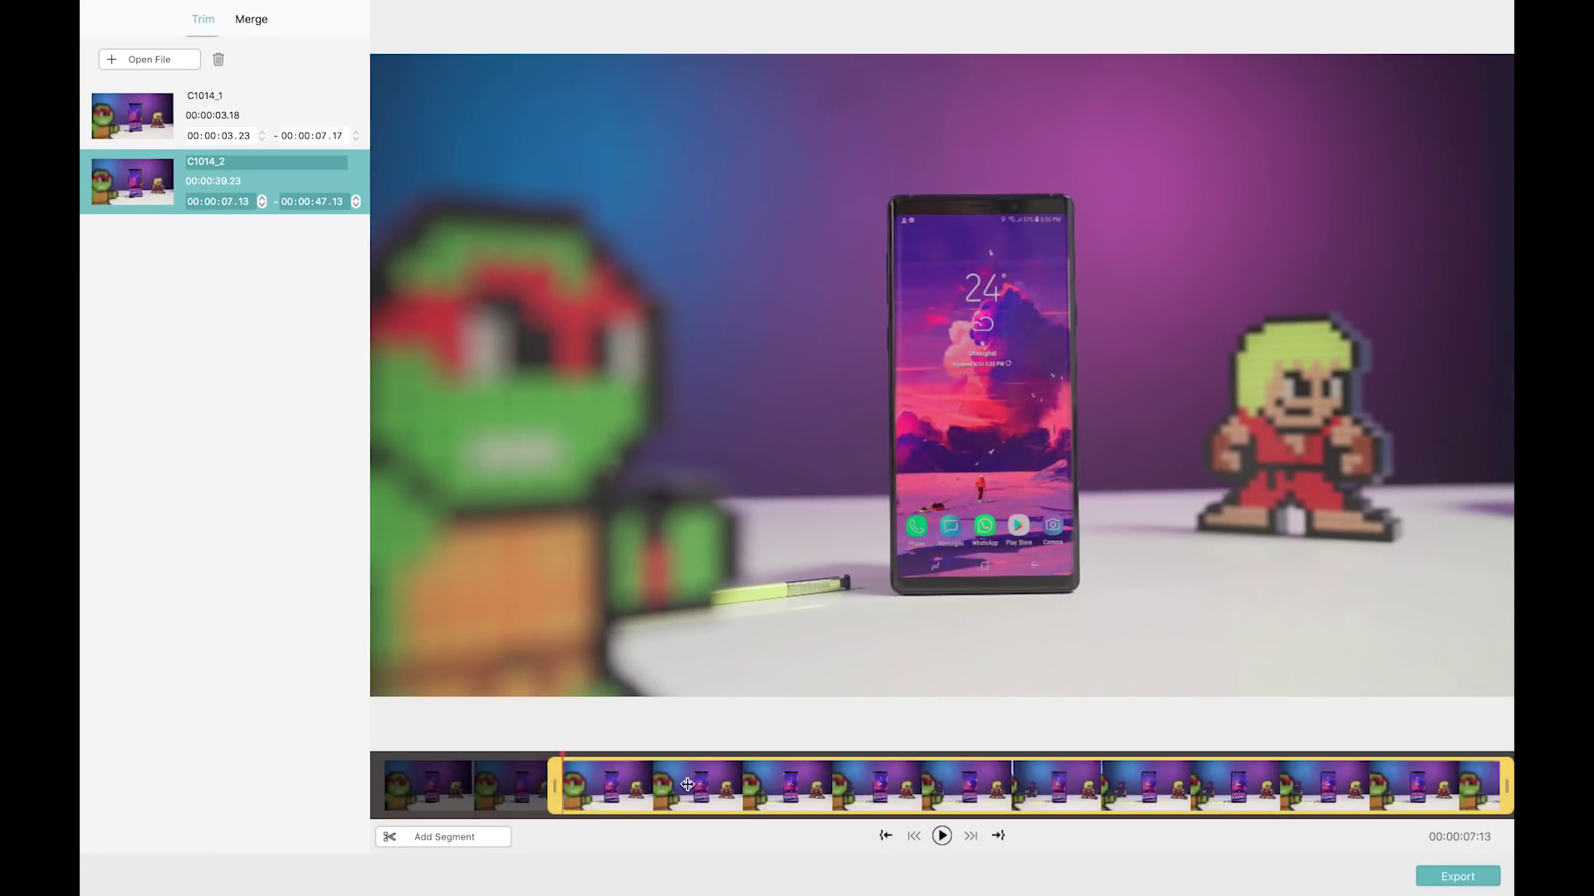
left_click_drag(553, 784, 723, 786)
left_click_drag(1506, 784, 851, 785)
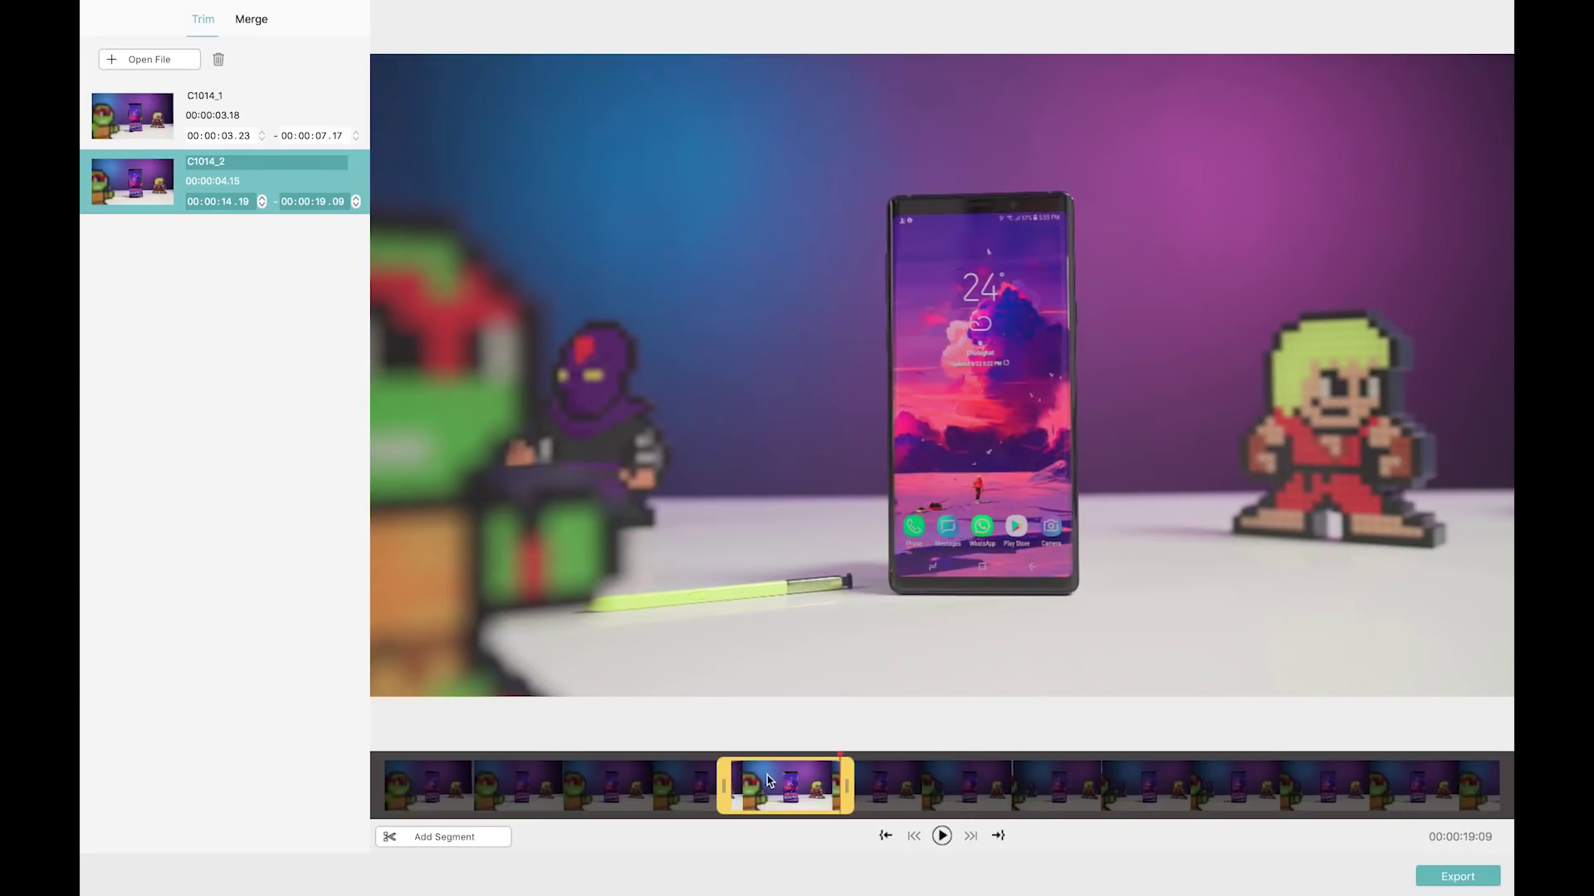
left_click(849, 763)
key("space")
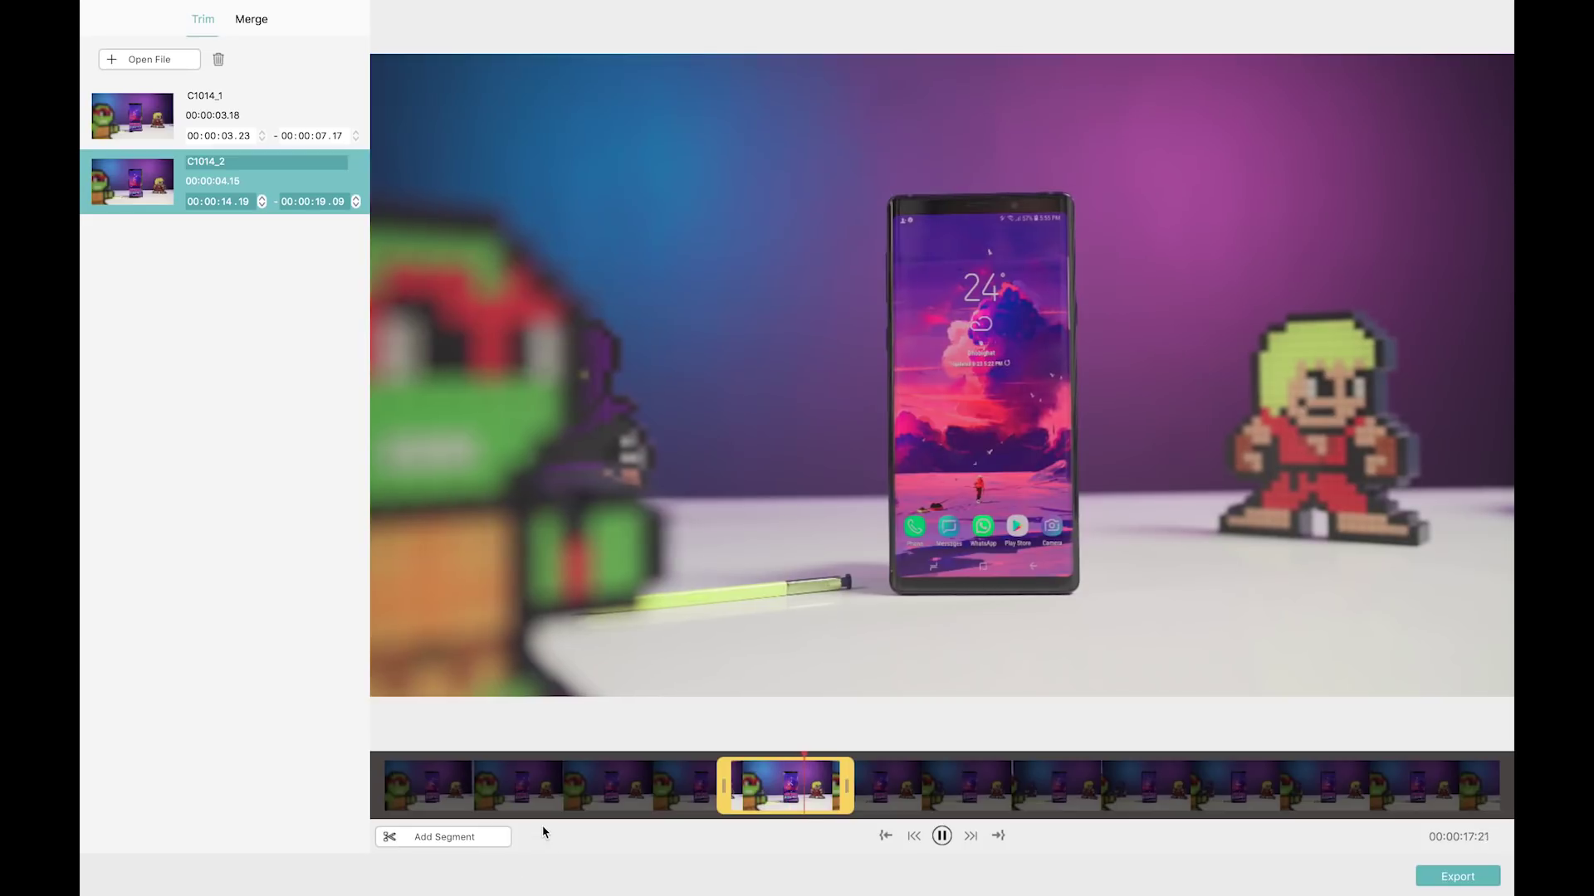
Add a third segment, review the cuts, and export them to the Desktop.
left_click(491, 835)
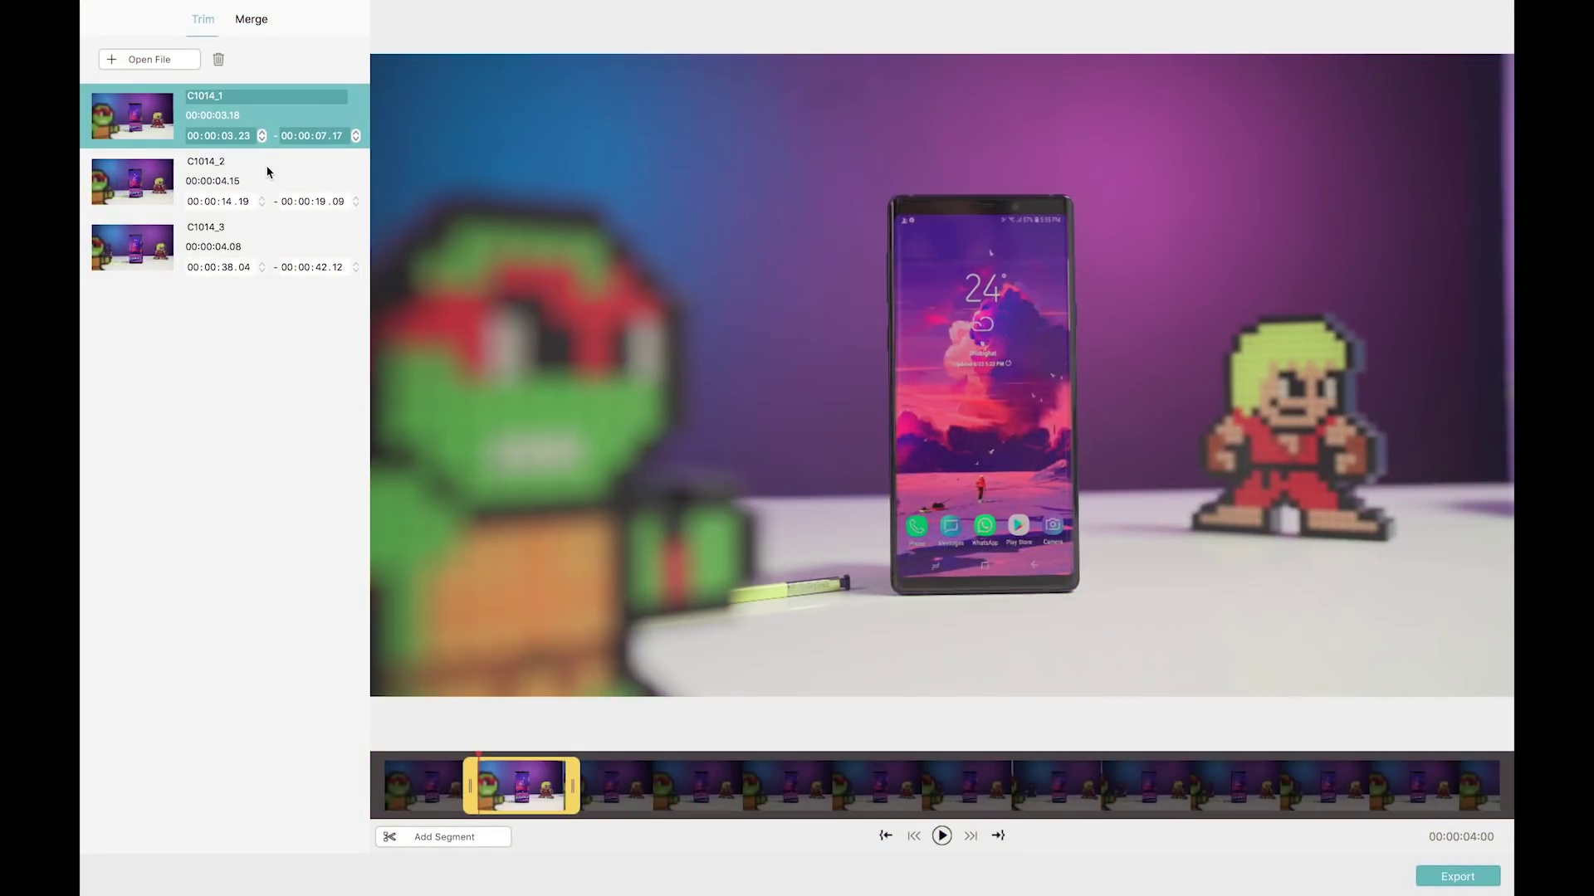
left_click(269, 174)
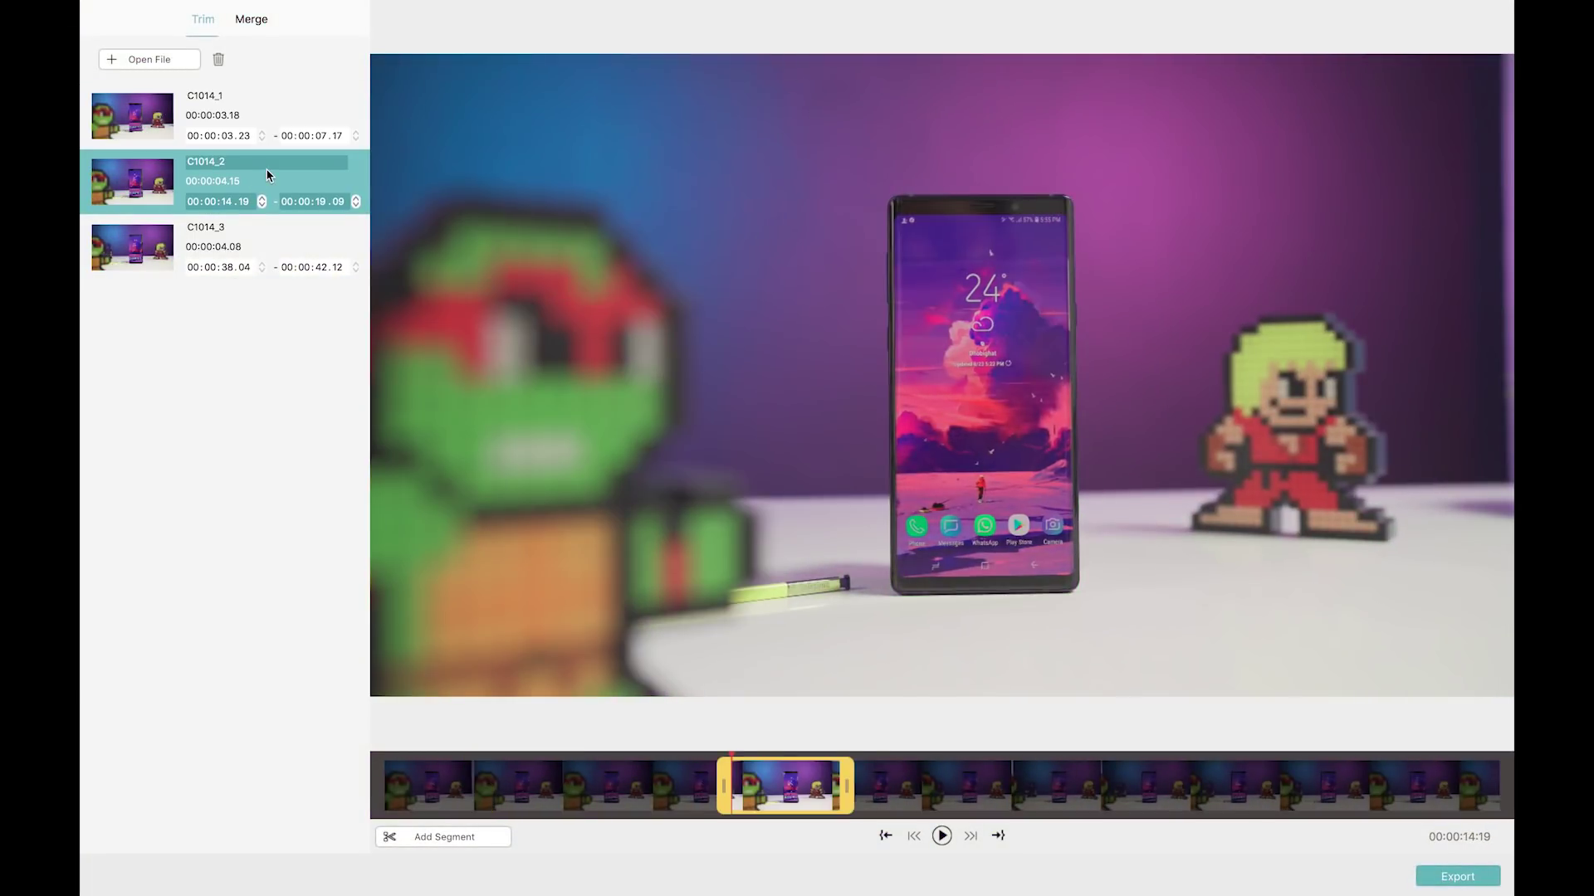
left_click(288, 245)
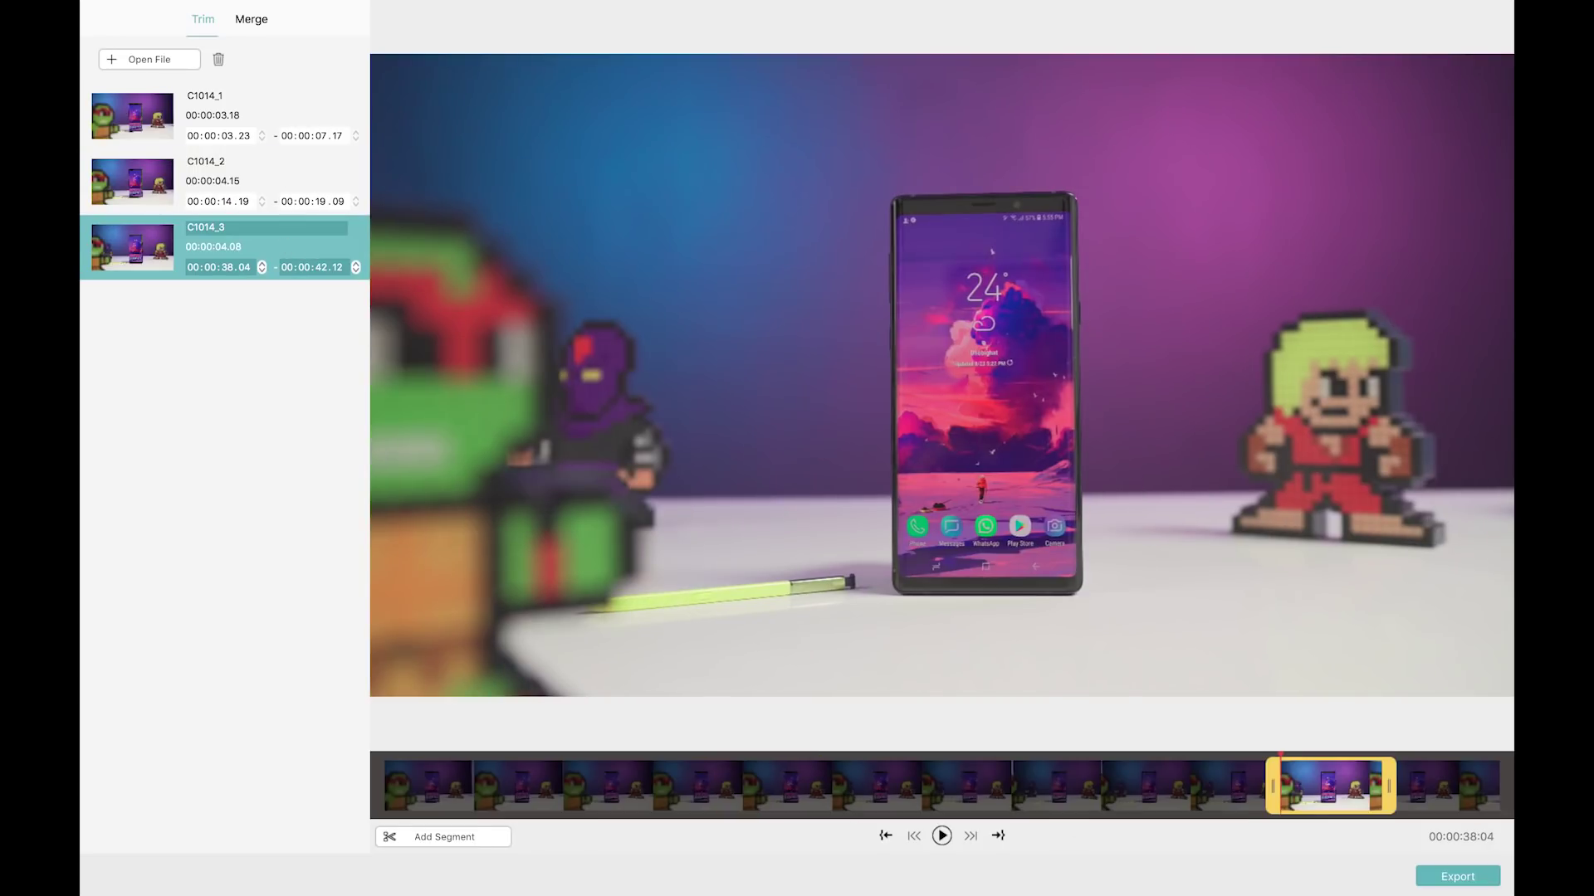
left_click(1476, 875)
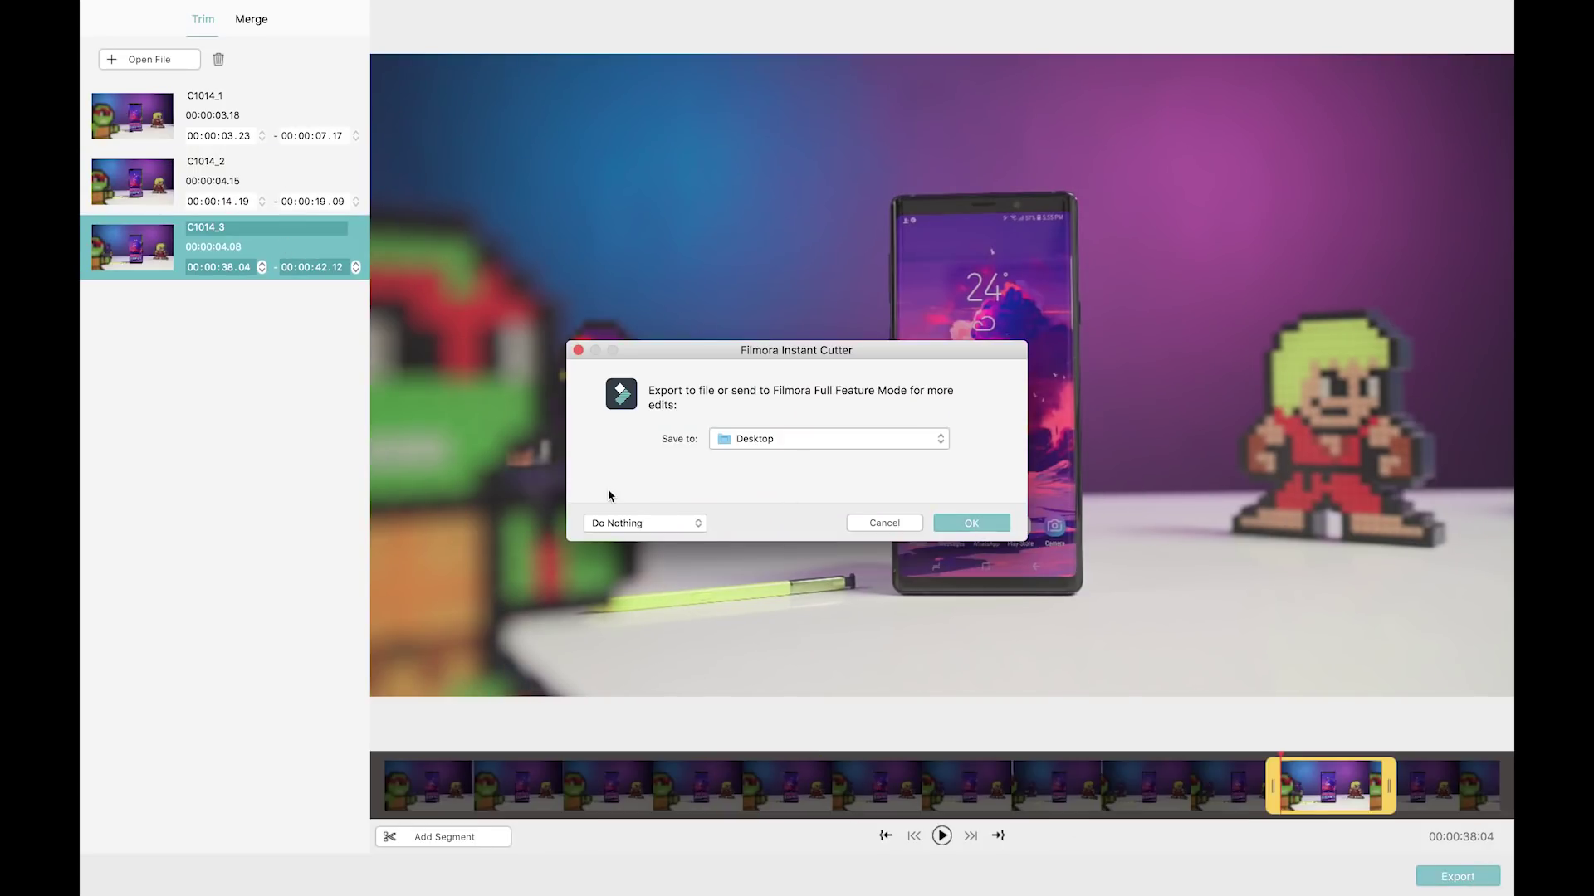
key("Return")
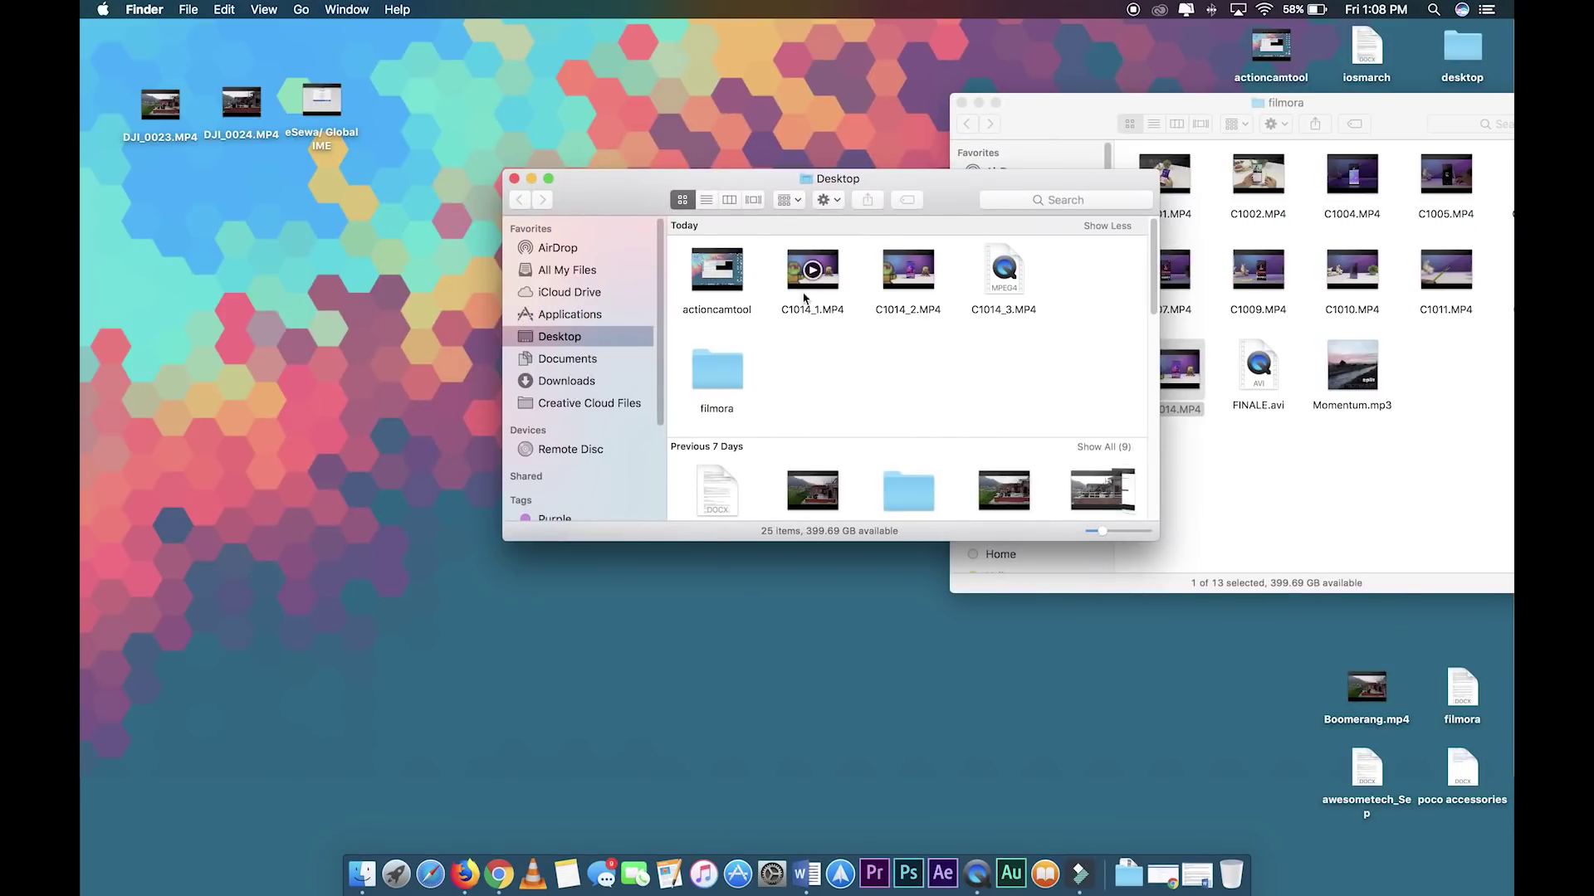
Select the three exported clips, C1014_1 to C1014_3, in the merge file browser.
left_click_drag(815, 322, 1034, 289)
left_click(810, 343)
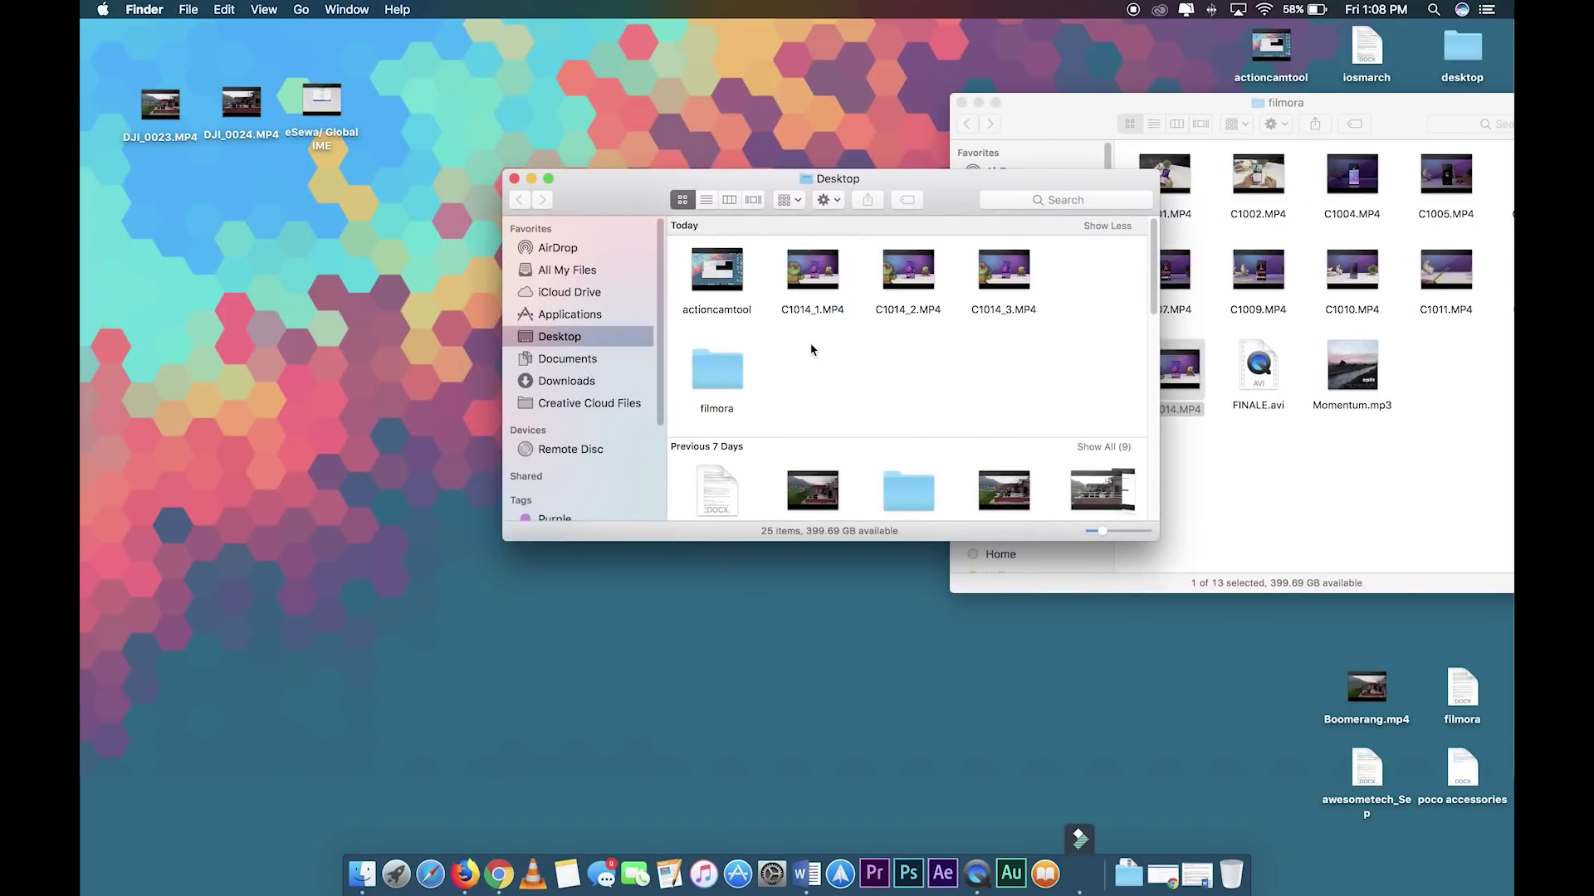
left_click_drag(811, 343, 1037, 290)
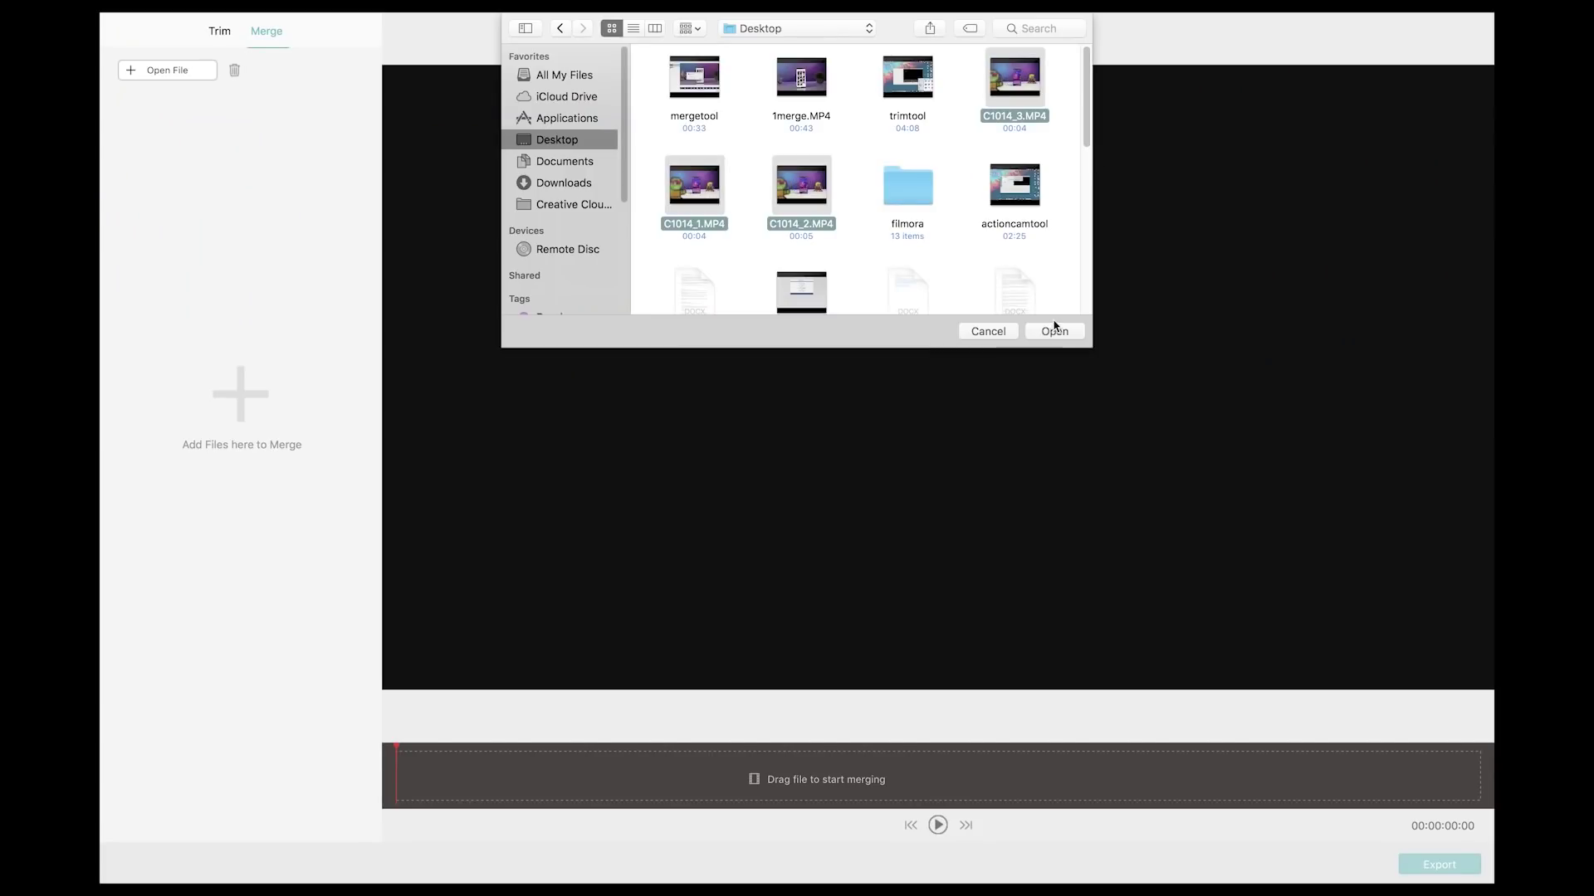
Load C1014_1–3, export the merge as merge_pan1, and open merge_pan1.MP4 for playback.
left_click(1053, 329)
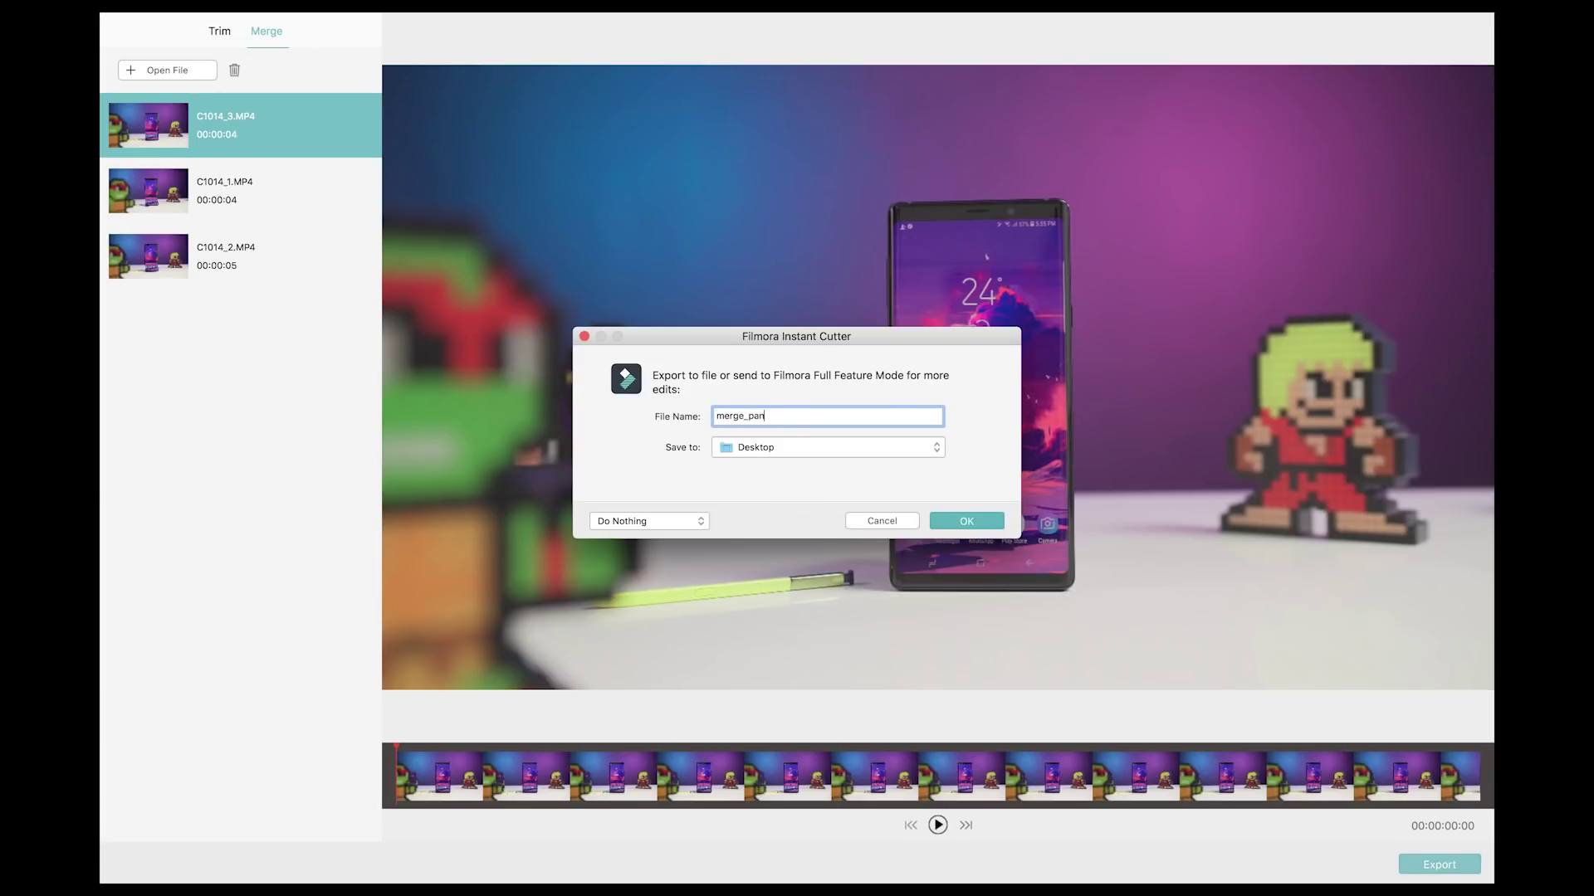
left_click(959, 527)
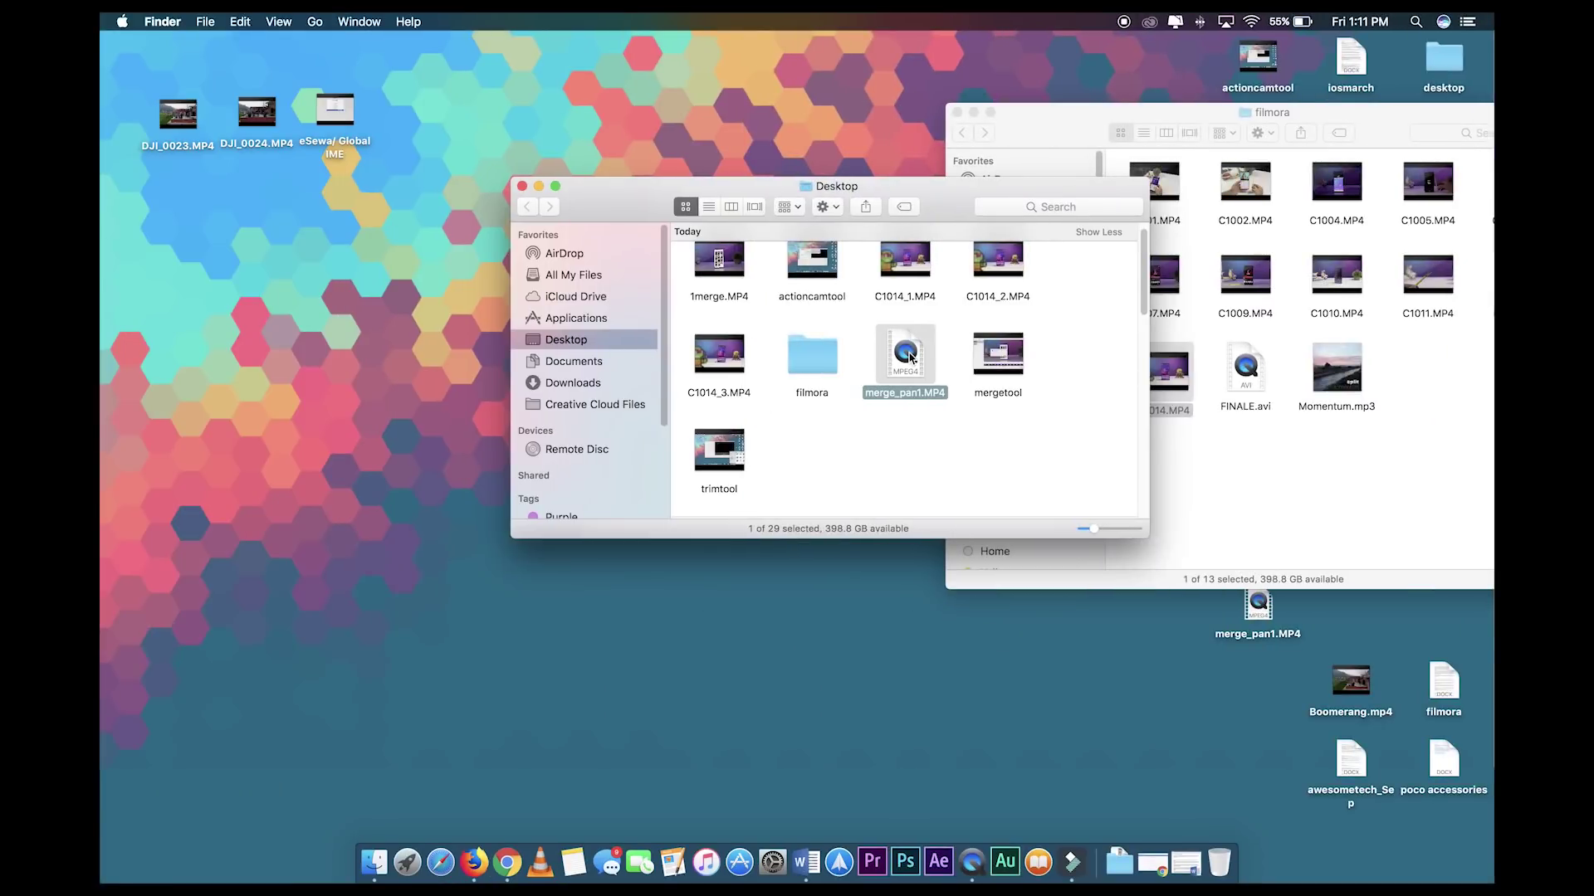
double_click(909, 358)
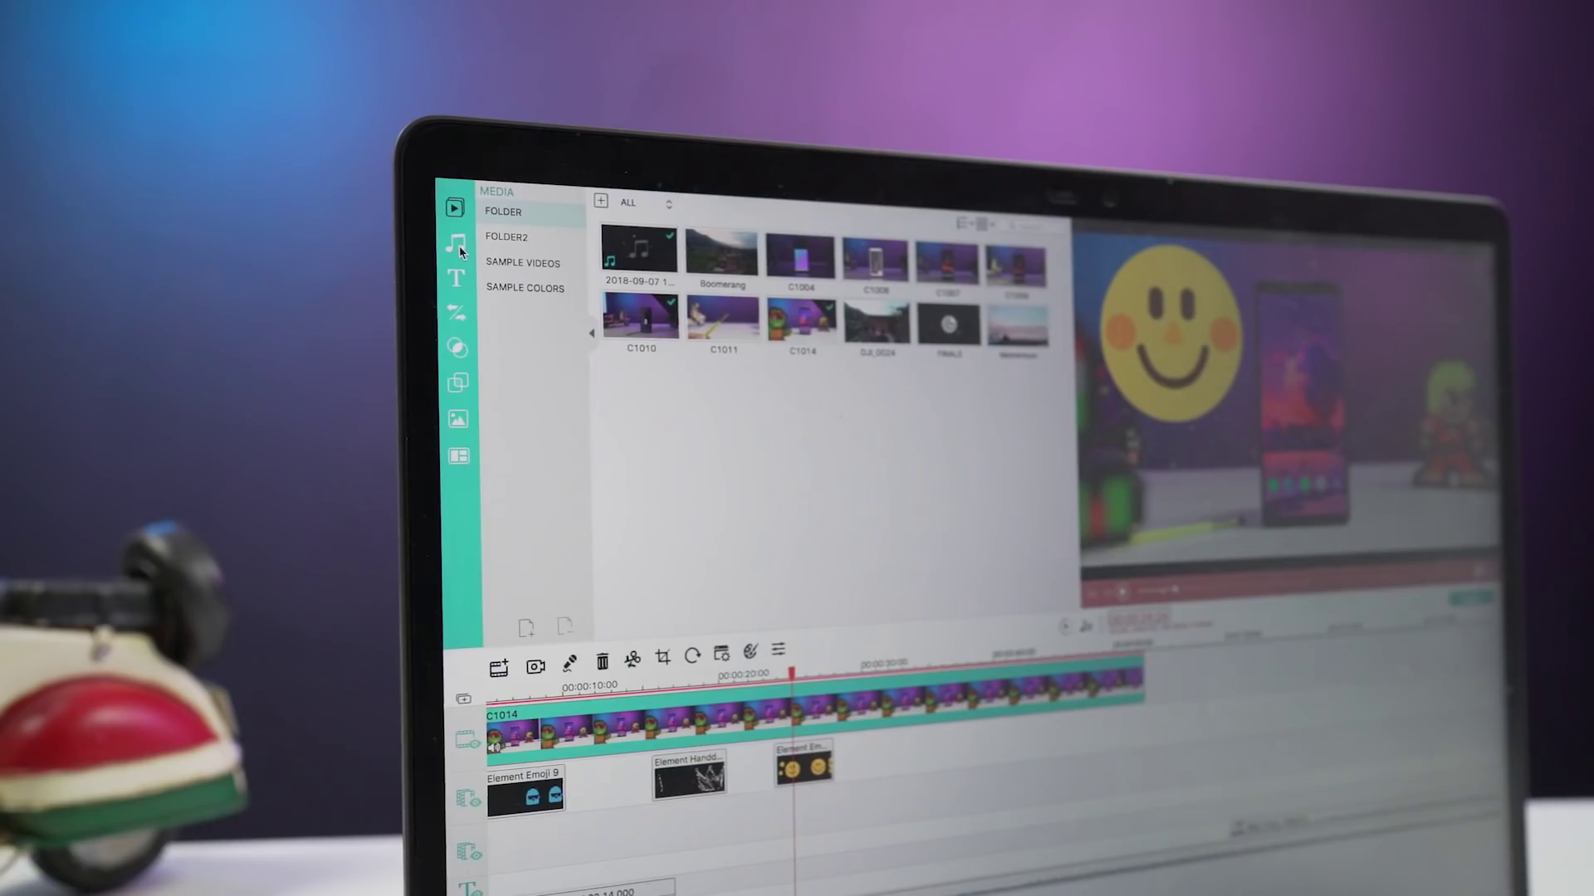
Browse the Music and Text/Credit libraries, then move the playhead to 00:00:19:16 in C1010.
left_click(444, 243)
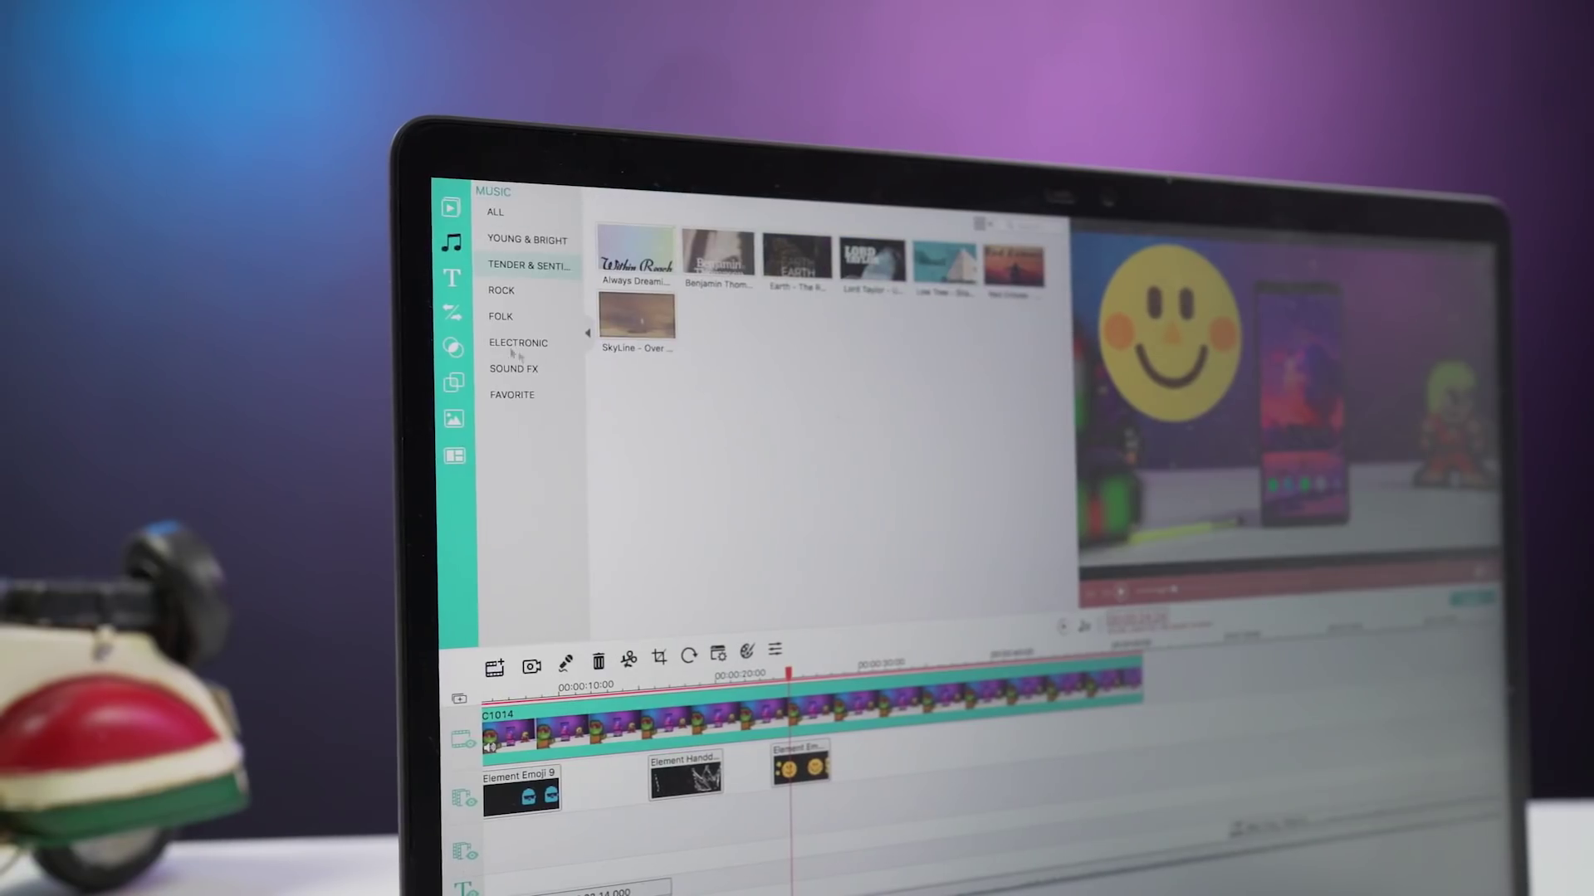
left_click(447, 277)
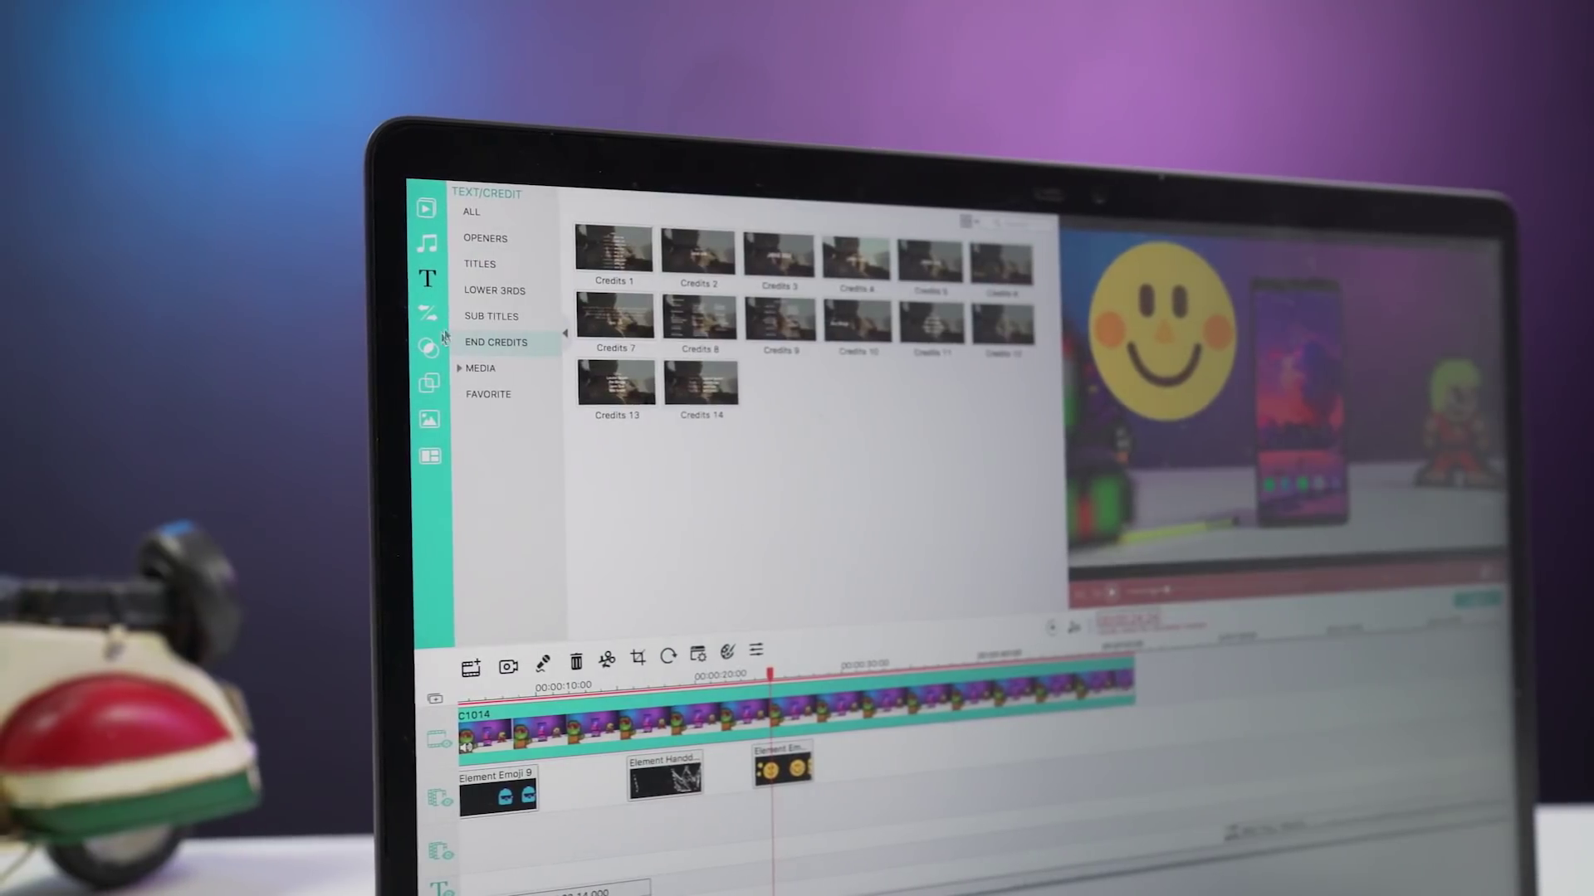
left_click(485, 239)
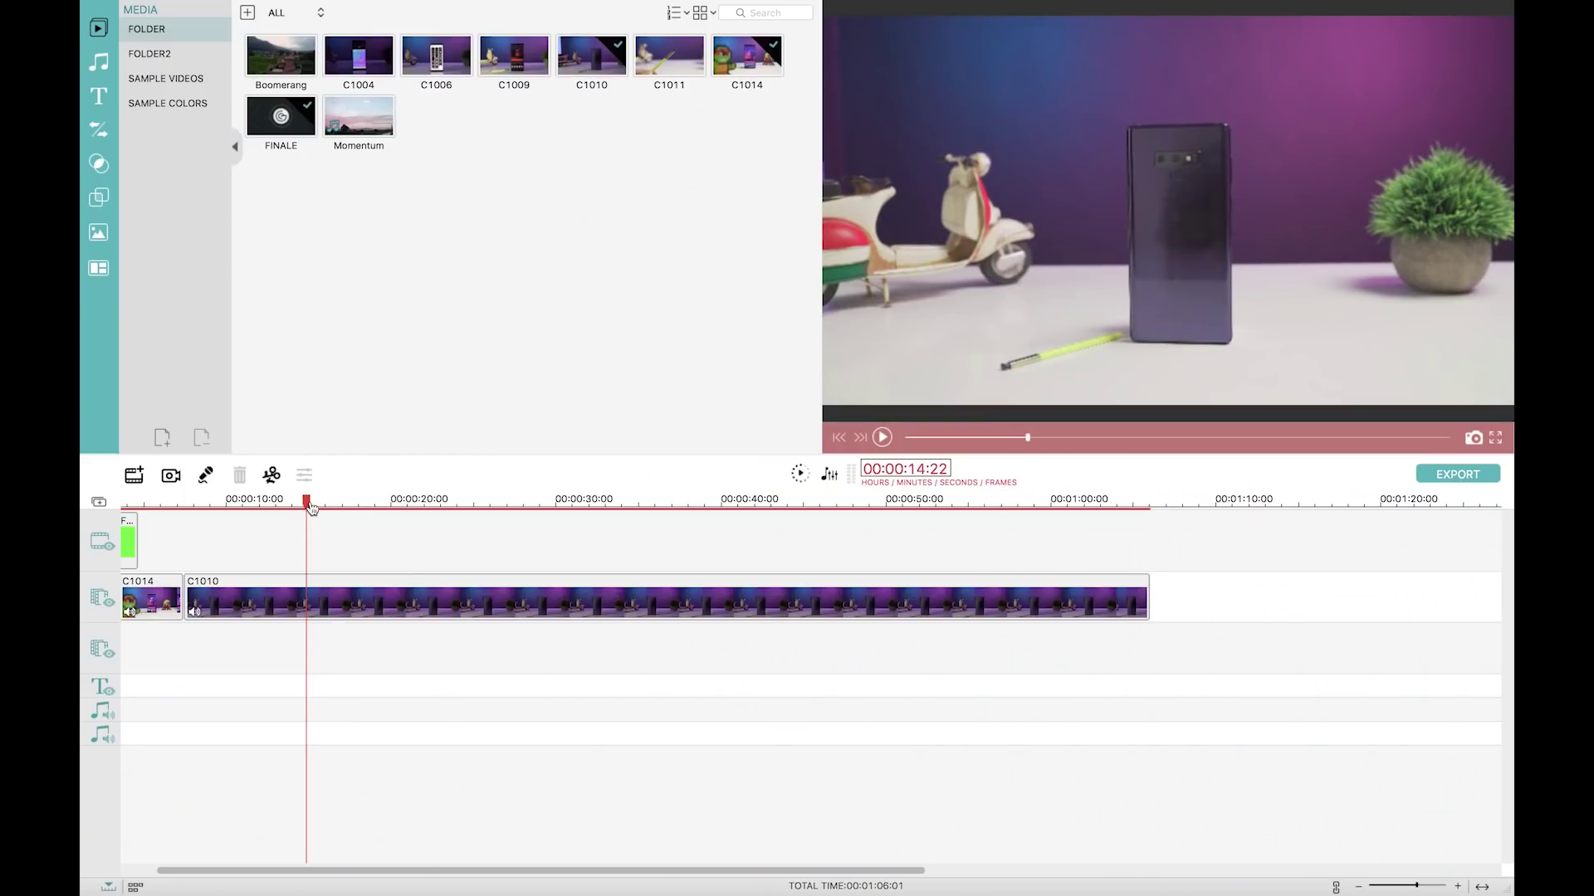
left_click_drag(307, 521, 385, 521)
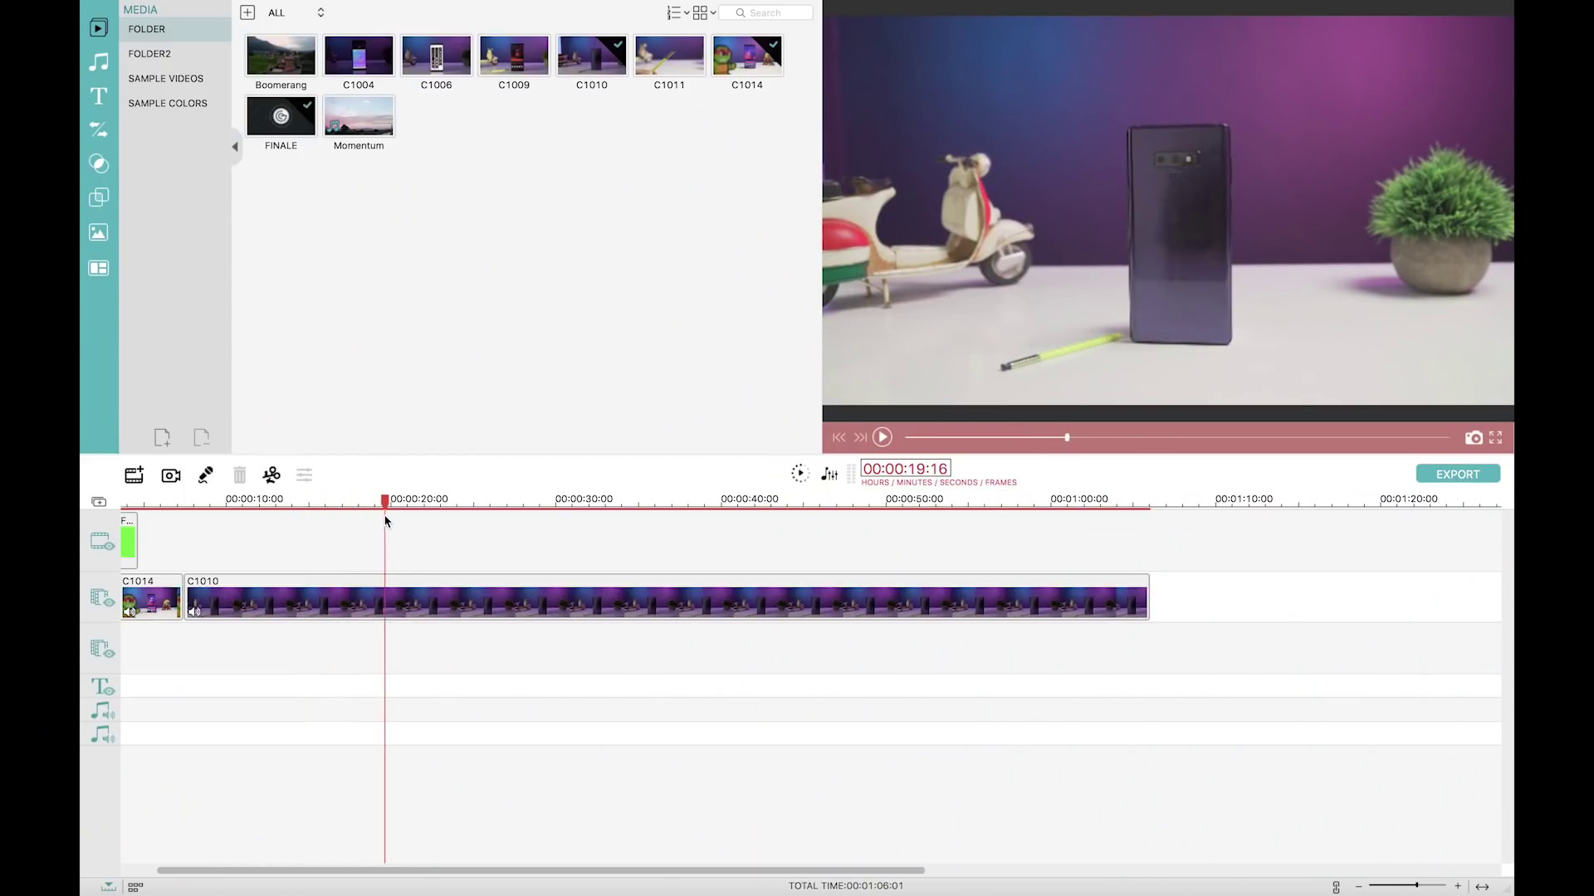
Split C1010 at the playhead, delete its first piece, and slide the rest against C1014.
left_click(384, 600)
left_click(280, 598)
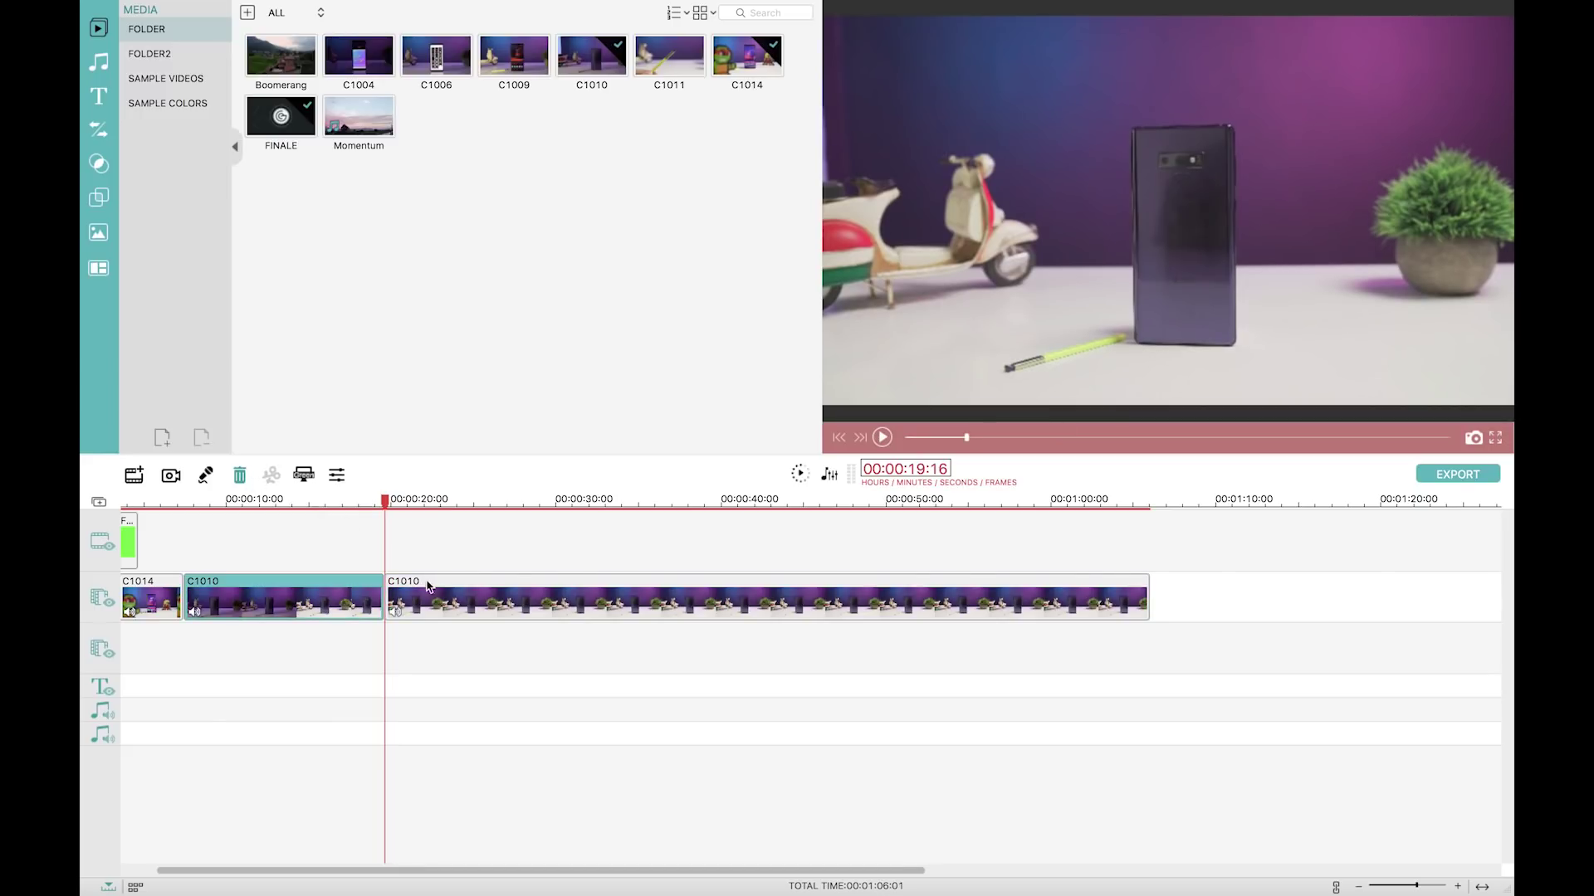
key("Delete")
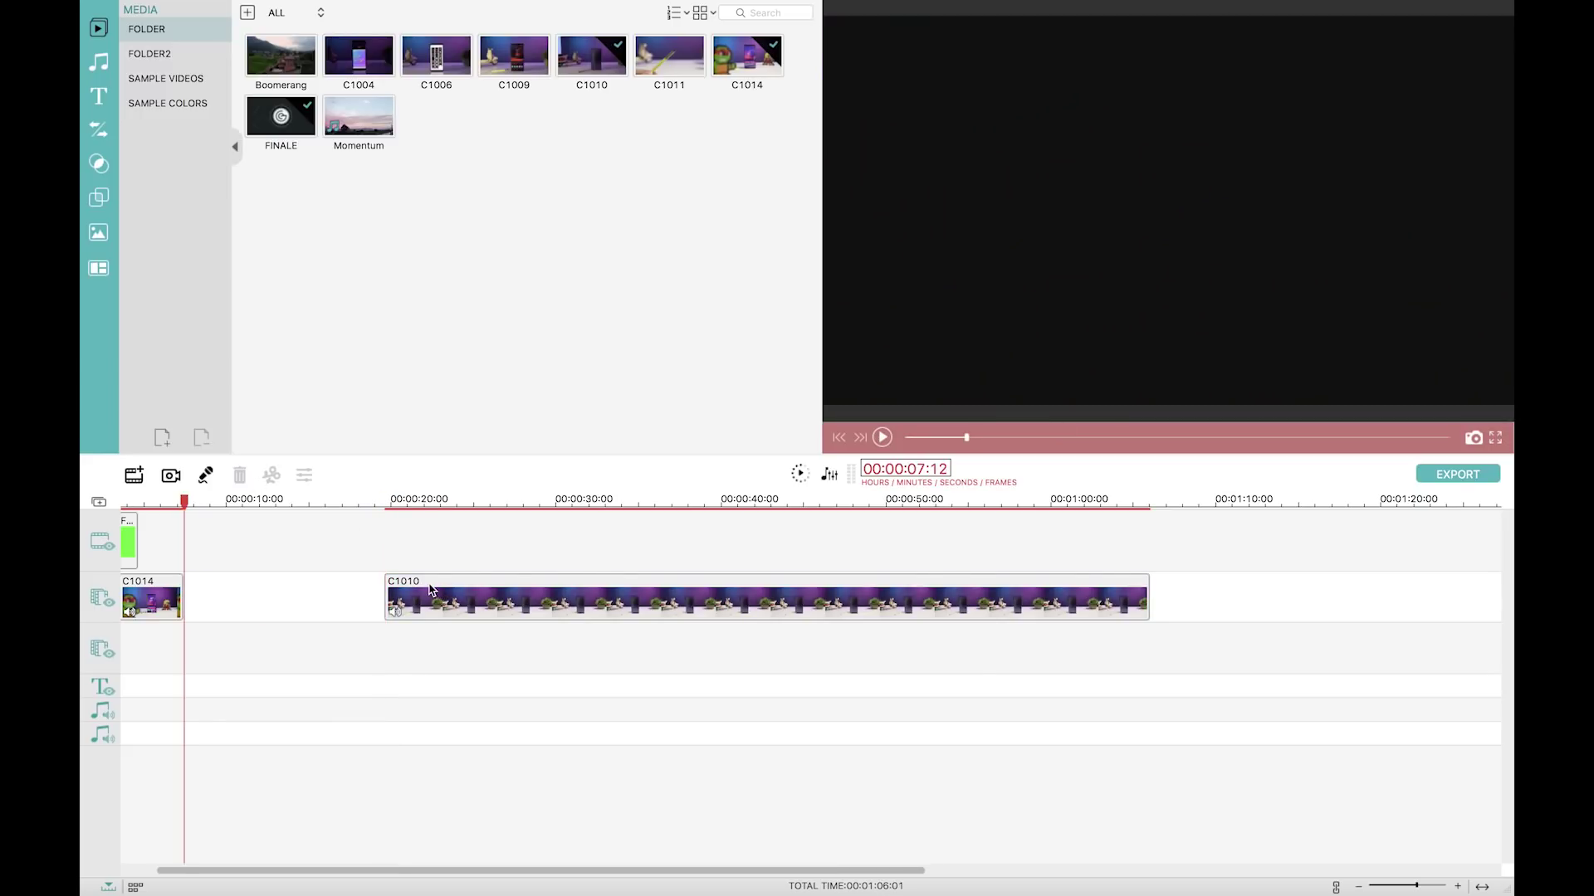
left_click_drag(437, 587, 239, 603)
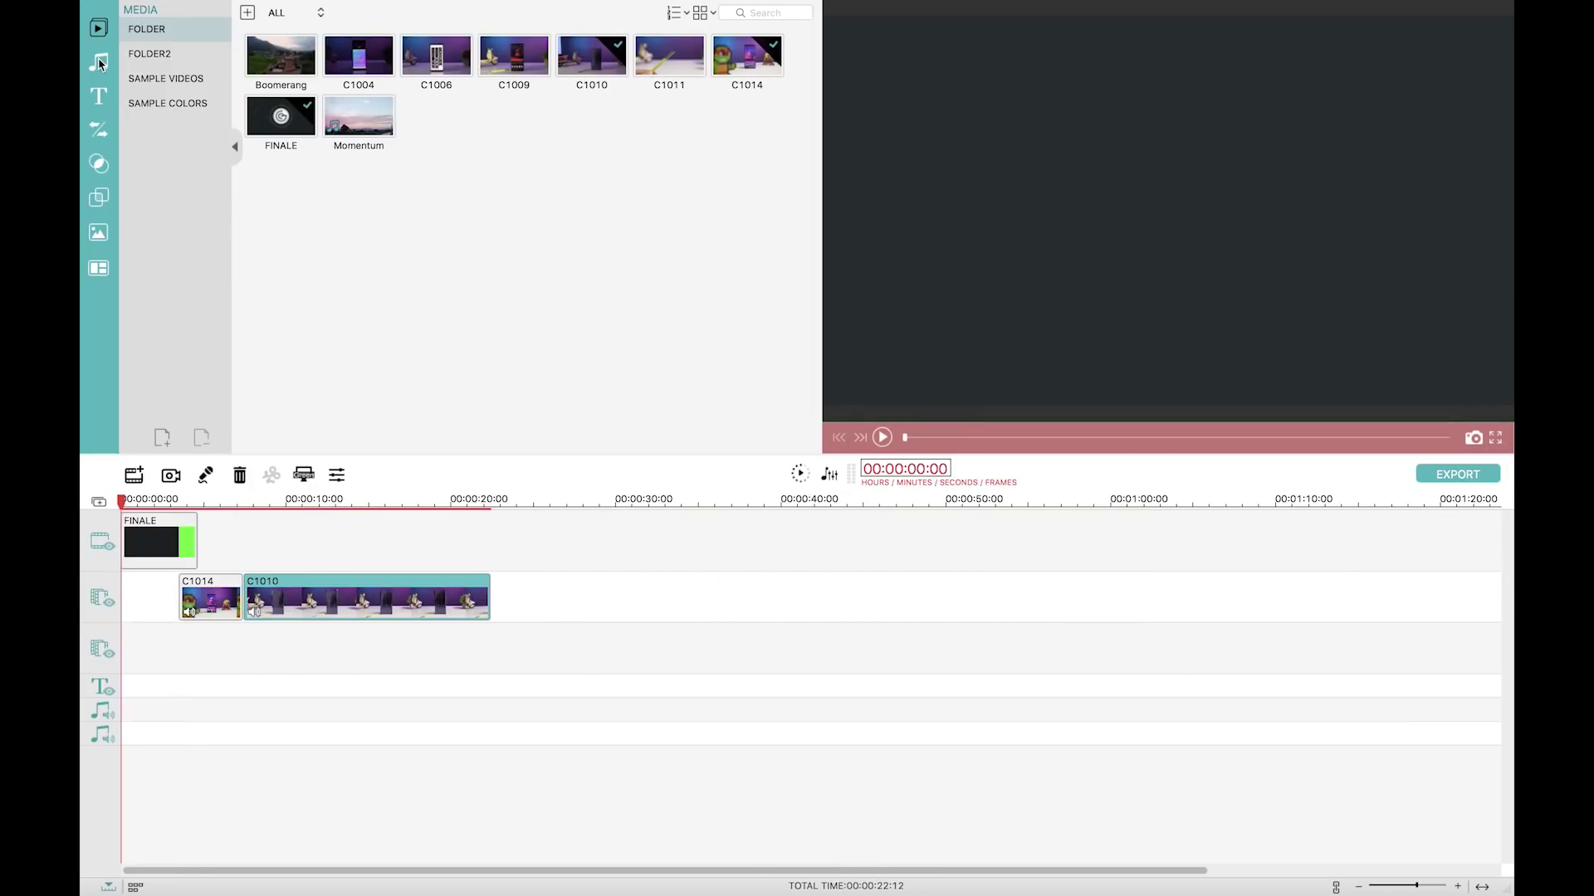
Preview music tracks and place Mark Tracy - Keep On on the music track.
left_click(102, 64)
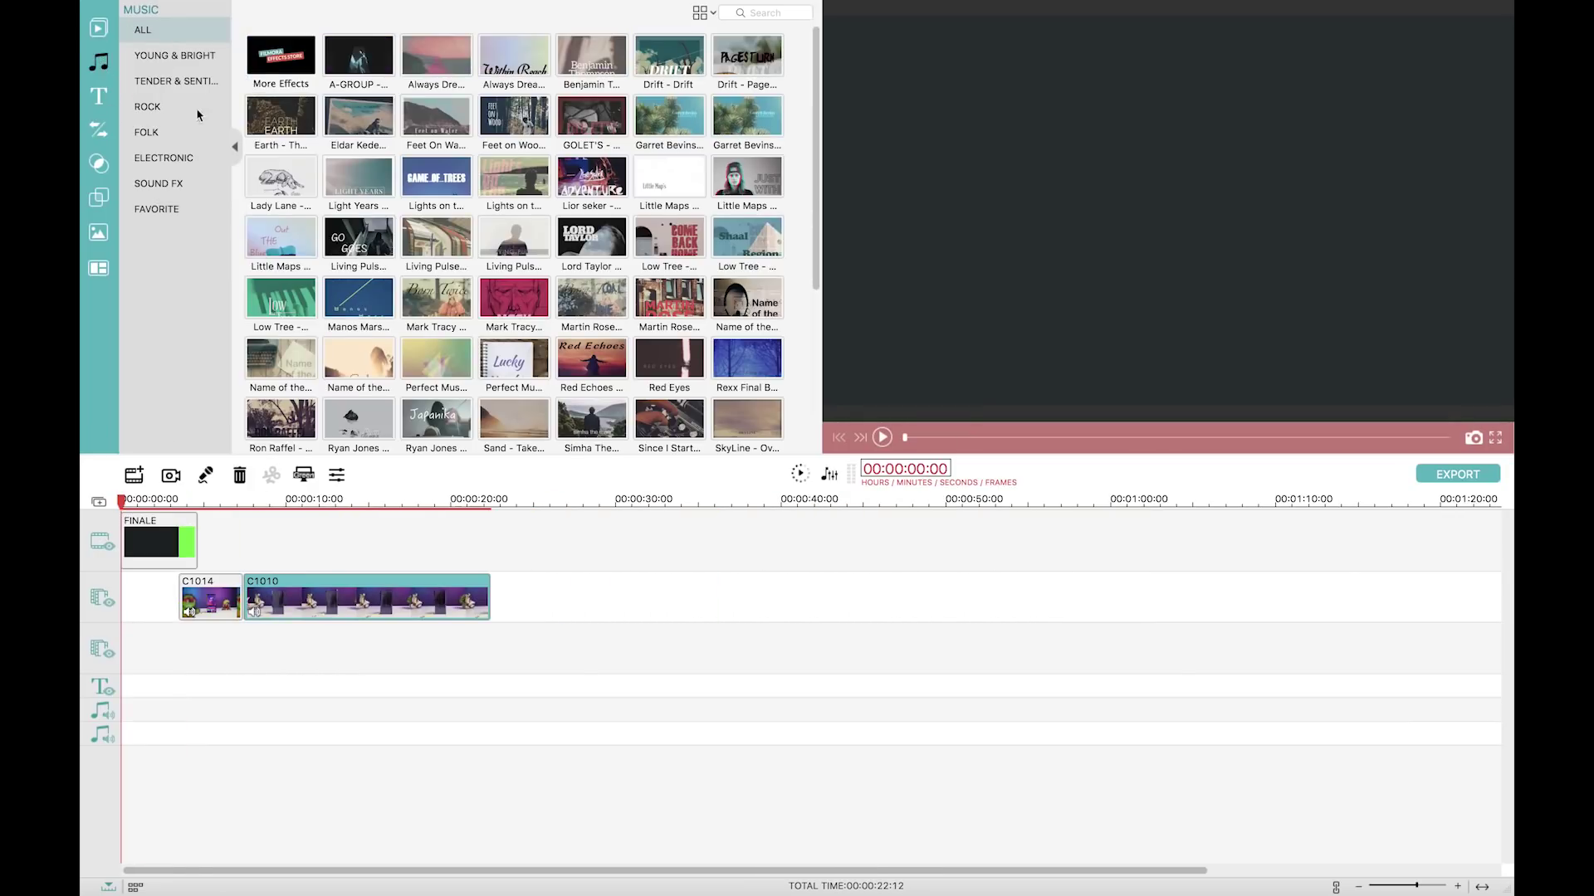
left_click(518, 71)
left_click(591, 188)
scroll(591, 187, "down", 1)
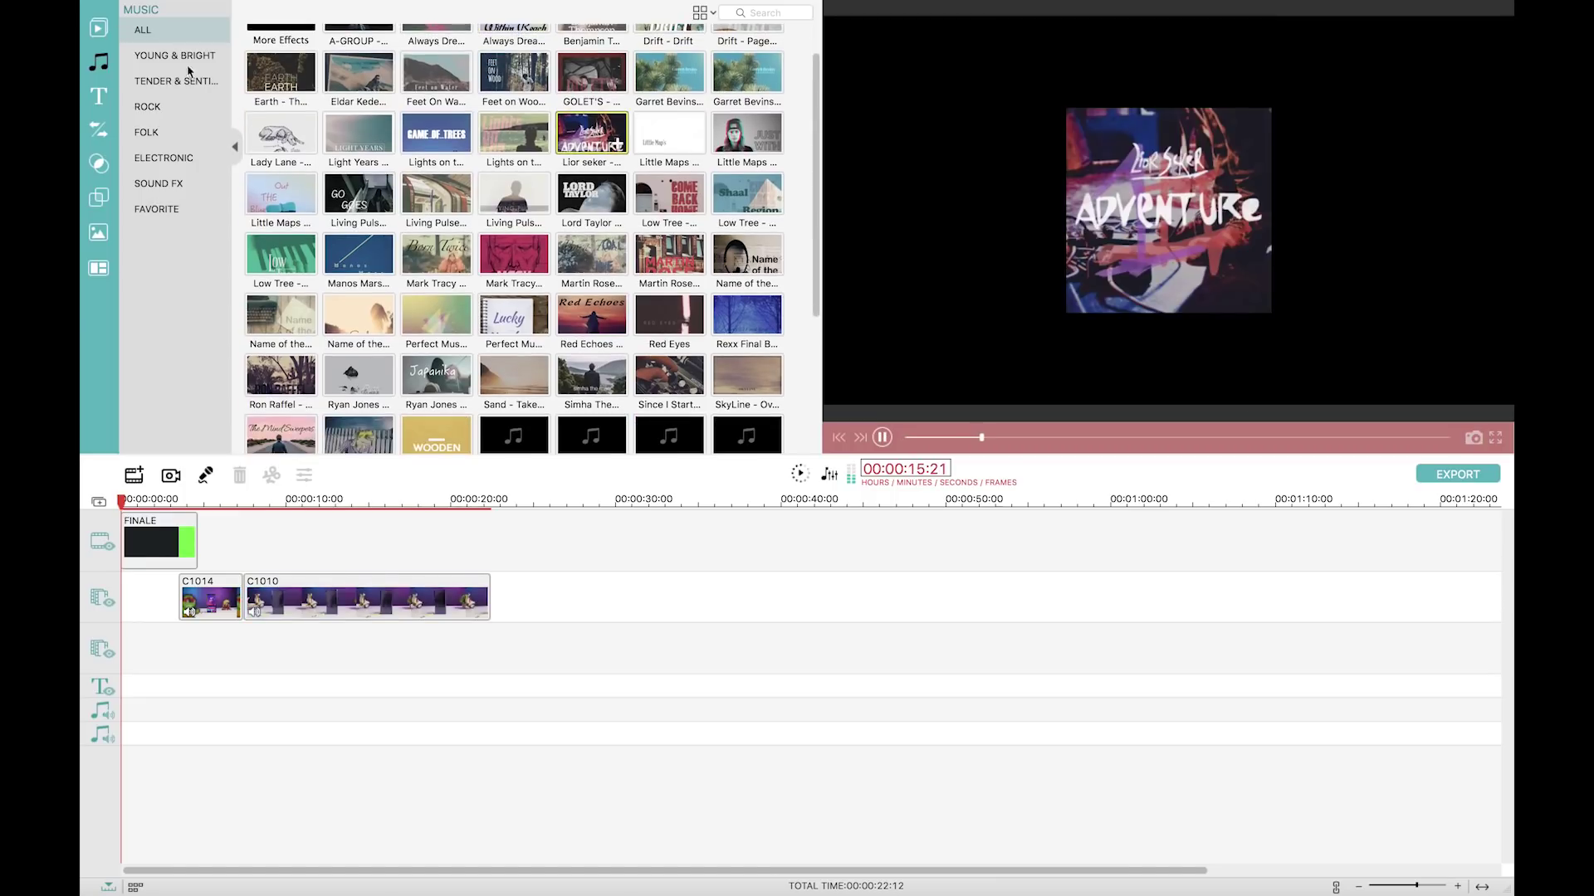
left_click(513, 253)
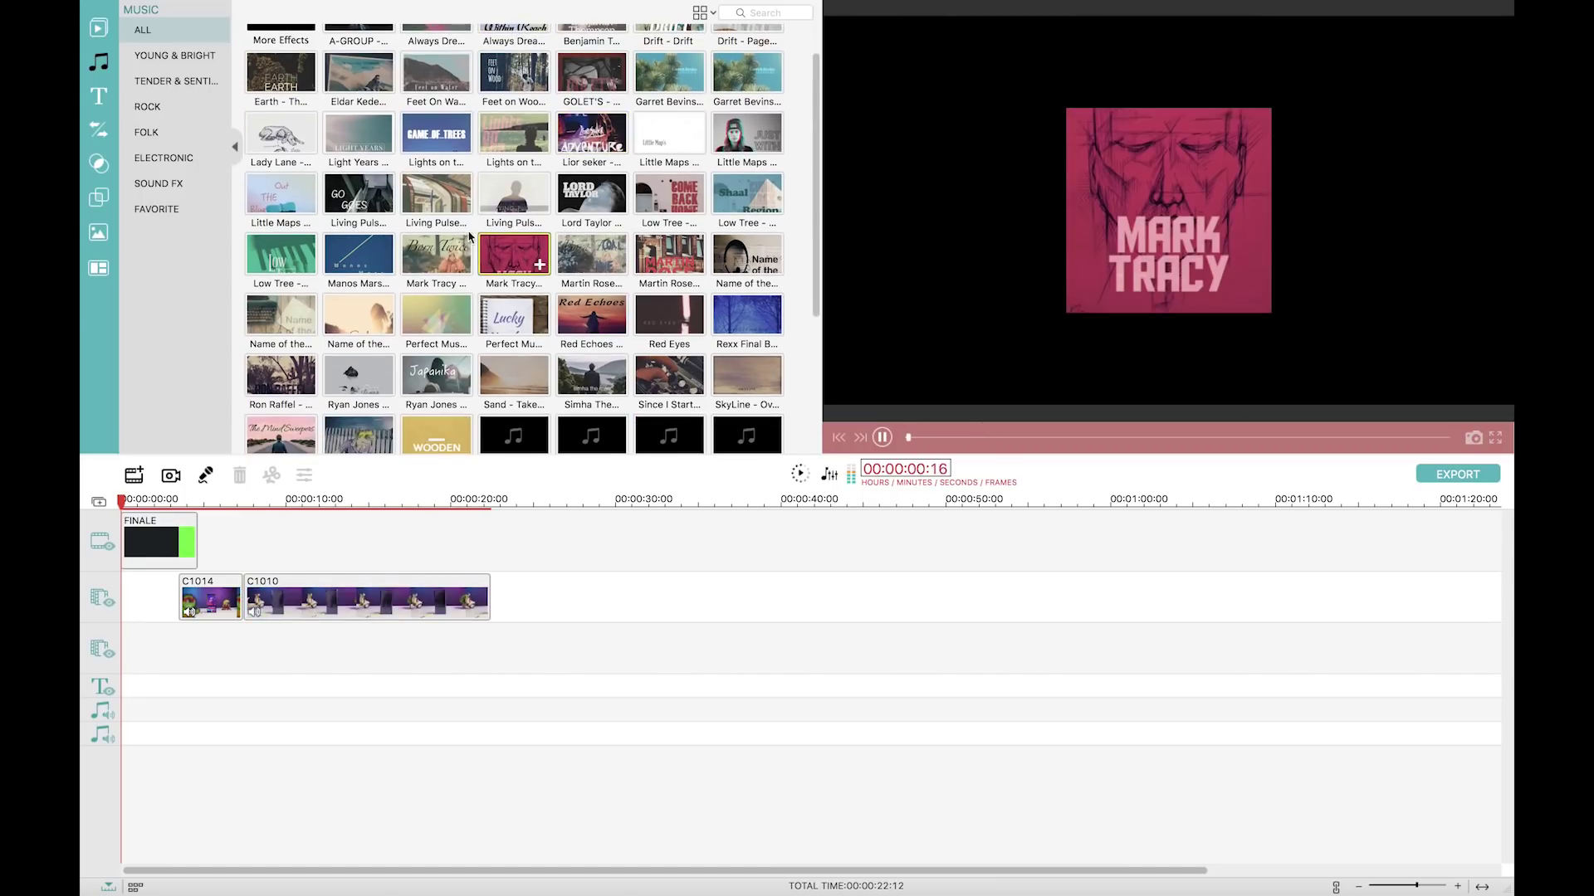
left_click_drag(407, 523, 171, 687)
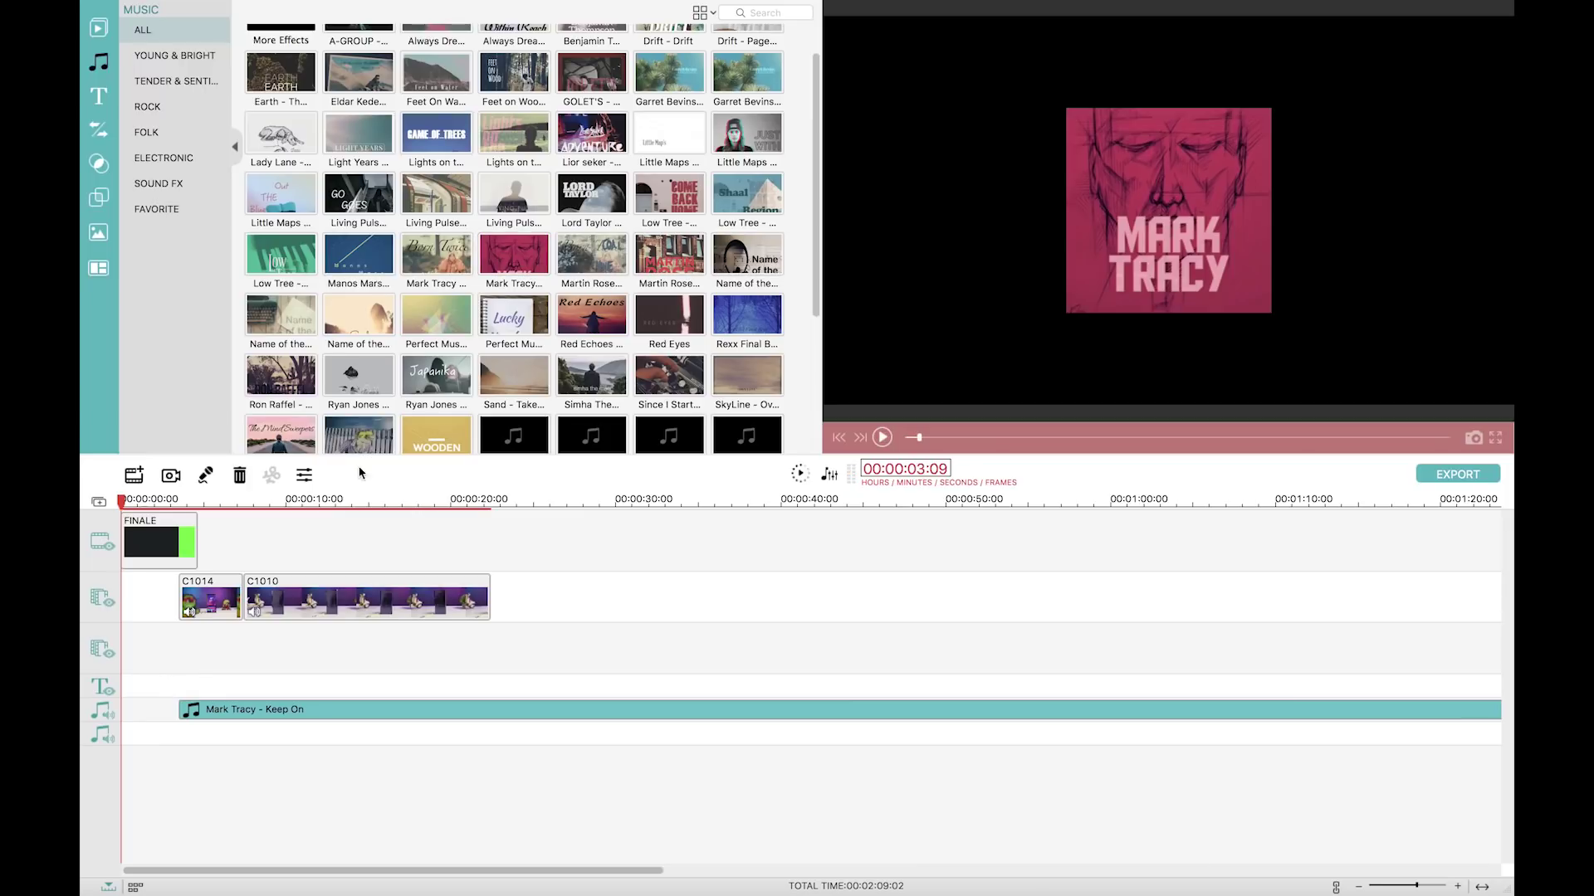
Browse the Young & Bright, Tender, Rock, Folk and Electronic categories, ending on Sound FX.
left_click(185, 60)
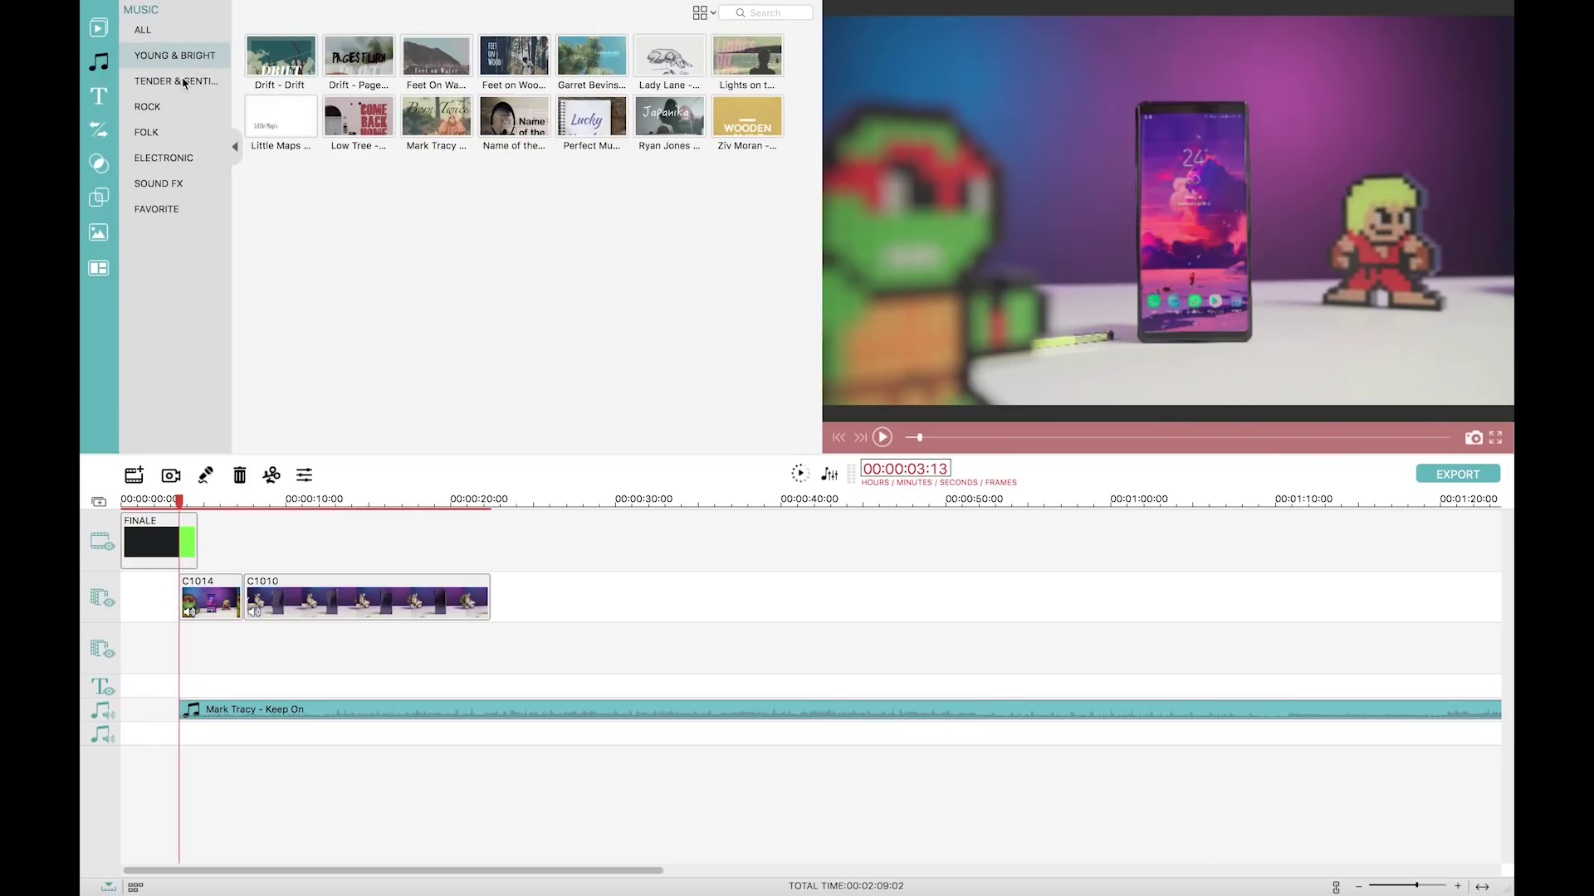
left_click(182, 83)
left_click(160, 109)
left_click(158, 132)
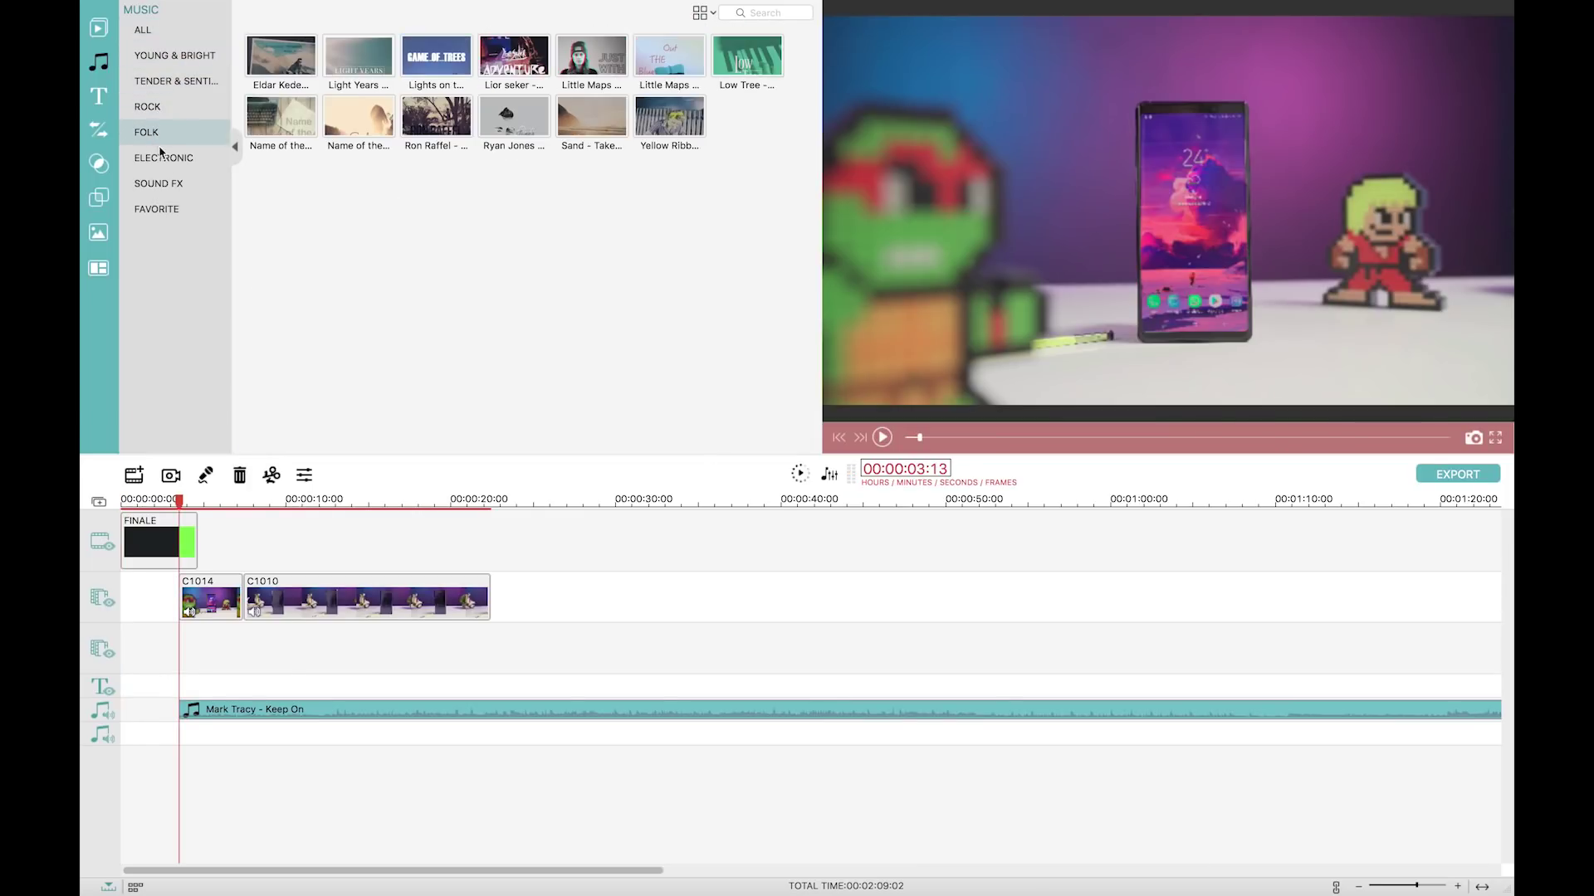
left_click(176, 162)
left_click(179, 186)
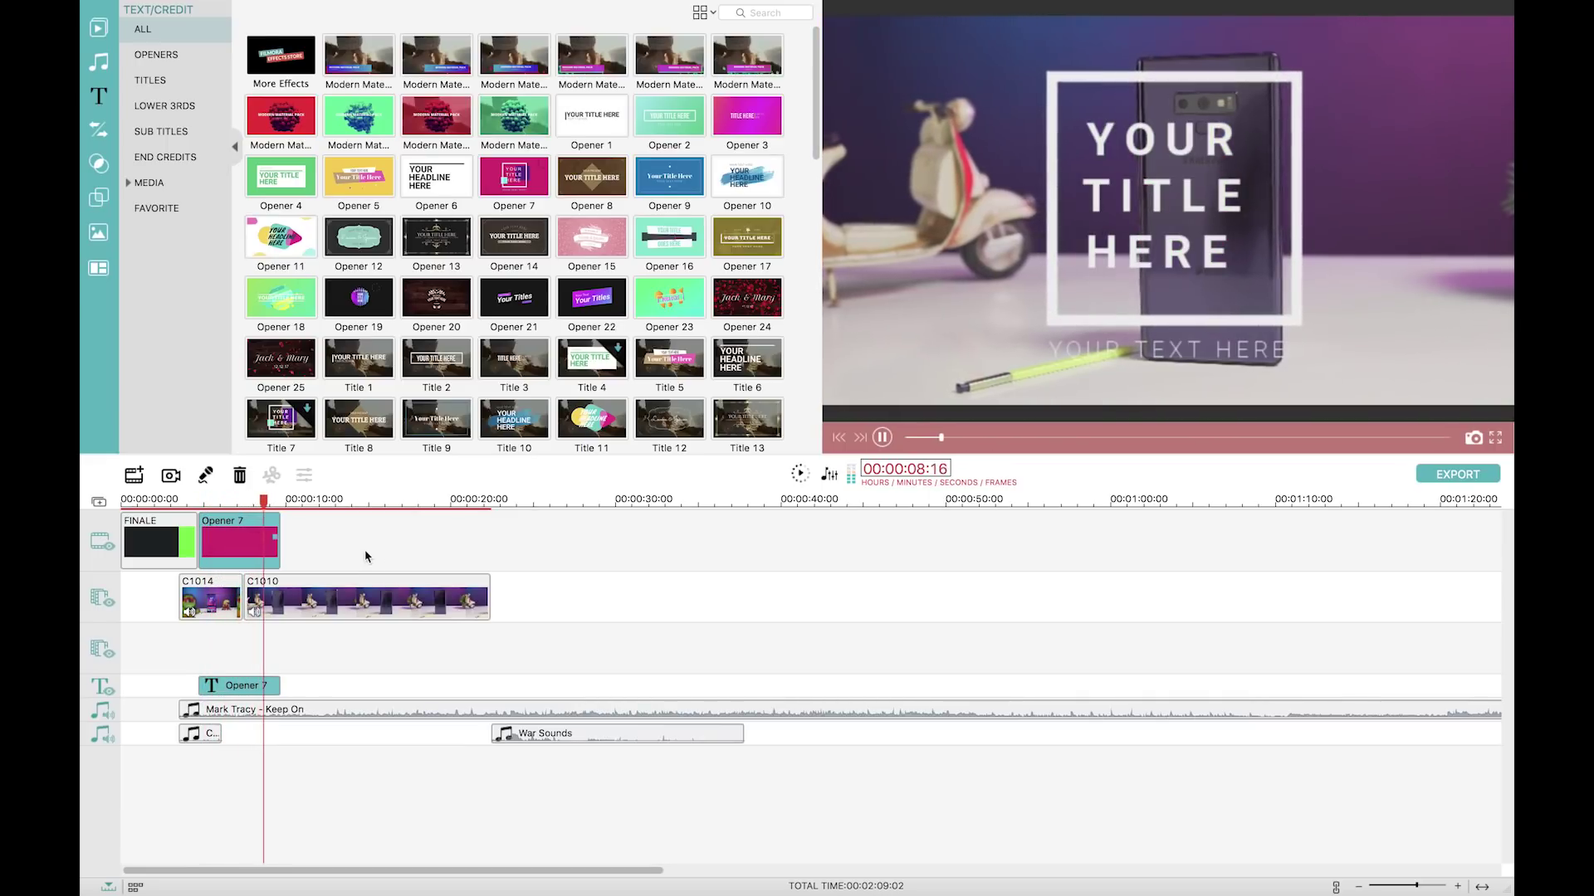
Preview the Opener 10, Opener 19 and Modern Material titles, then view the end credit templates.
key("space")
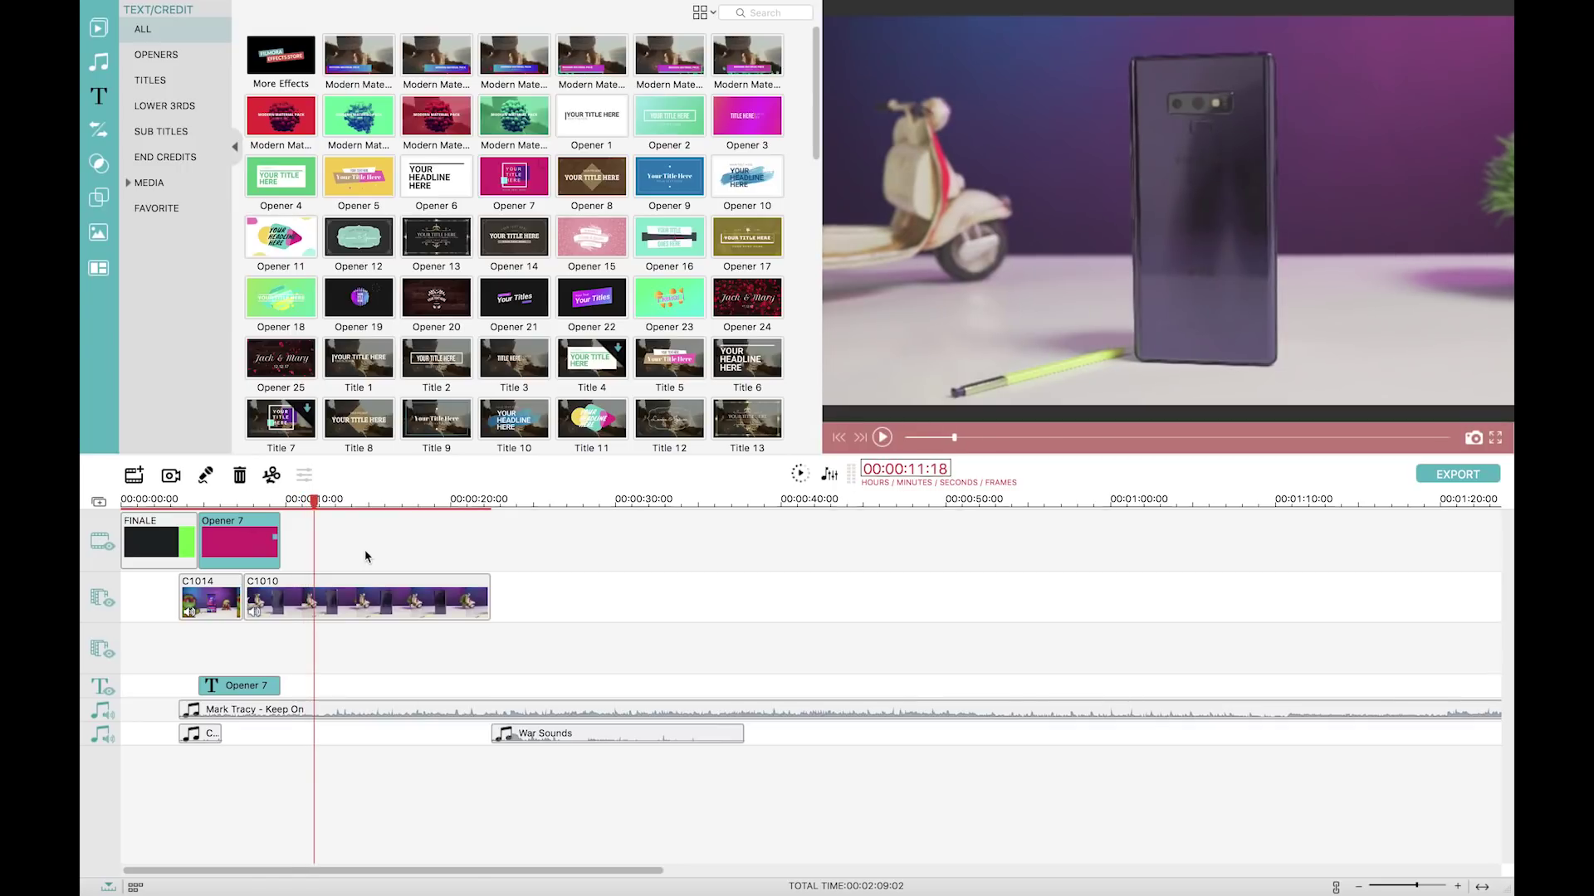
left_click(747, 176)
left_click(366, 311)
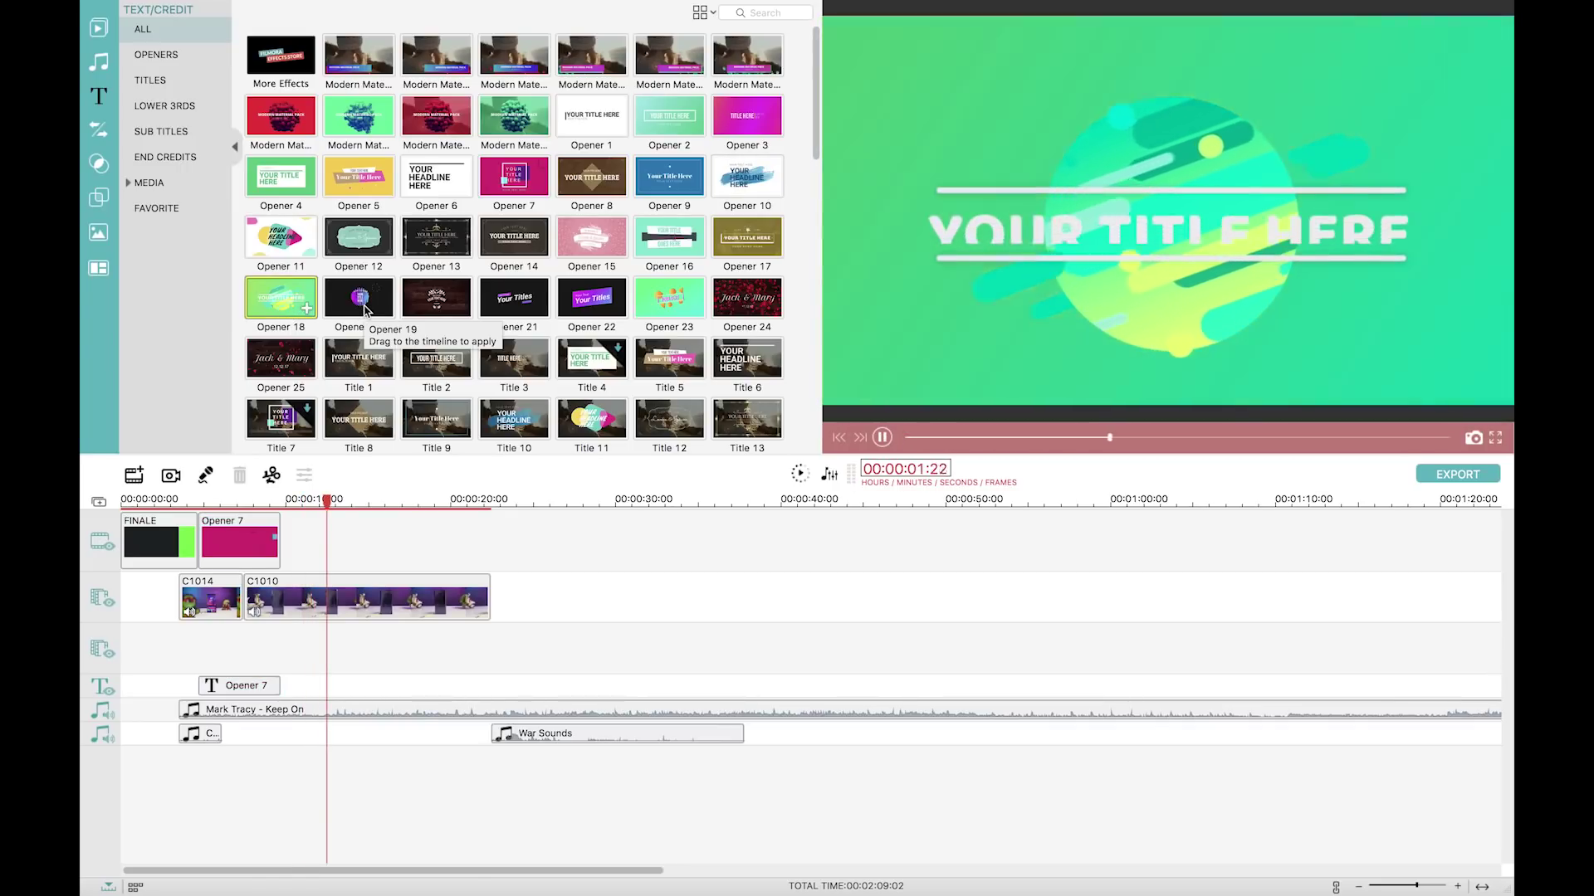
left_click(540, 134)
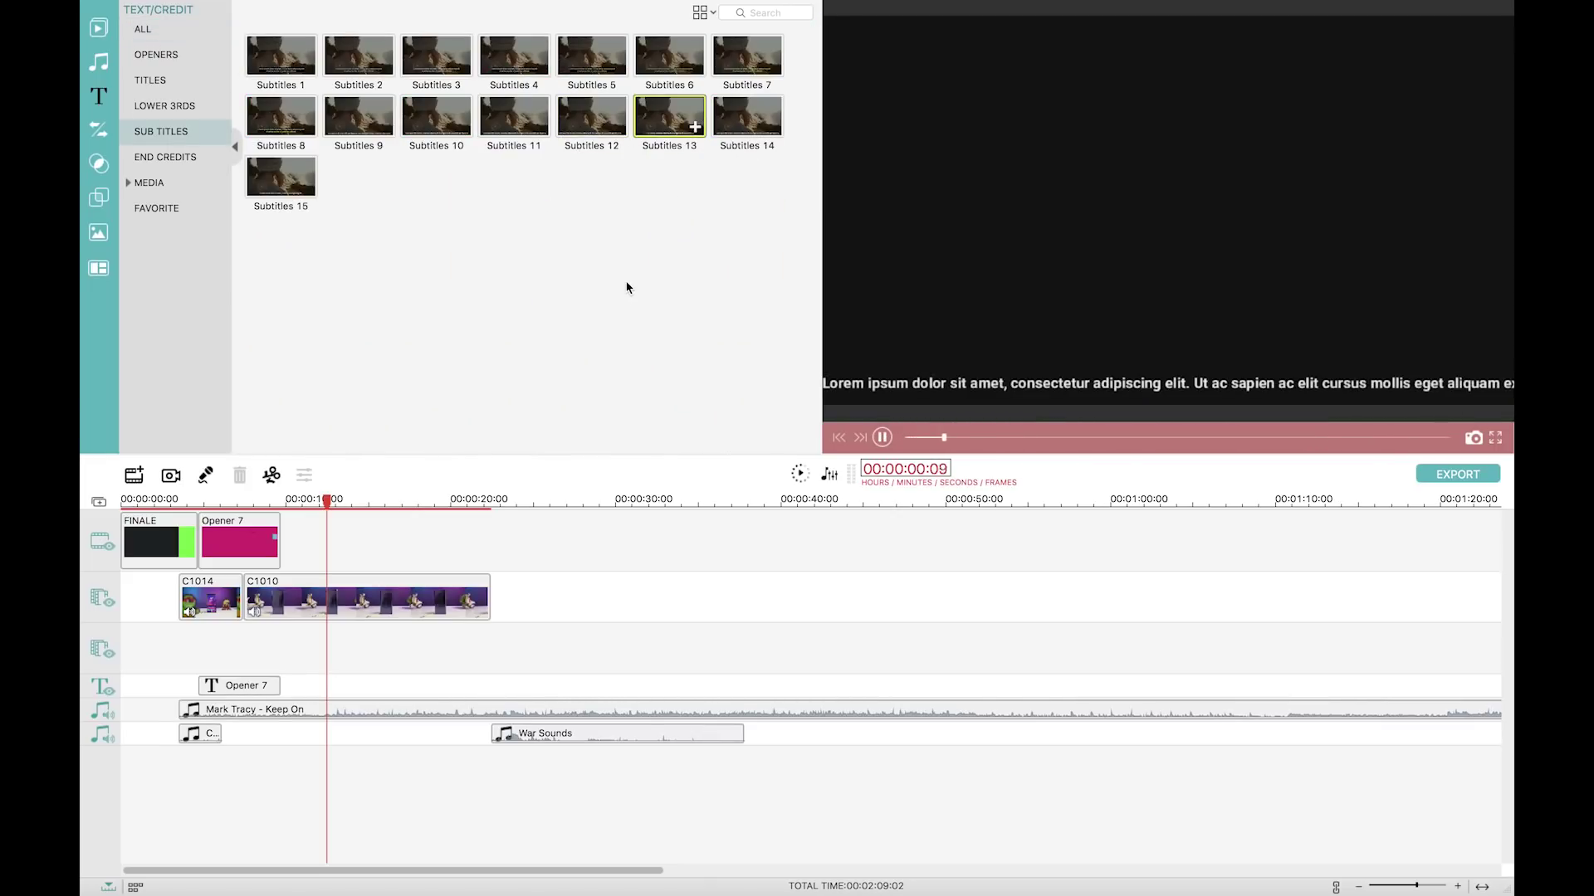
left_click(227, 158)
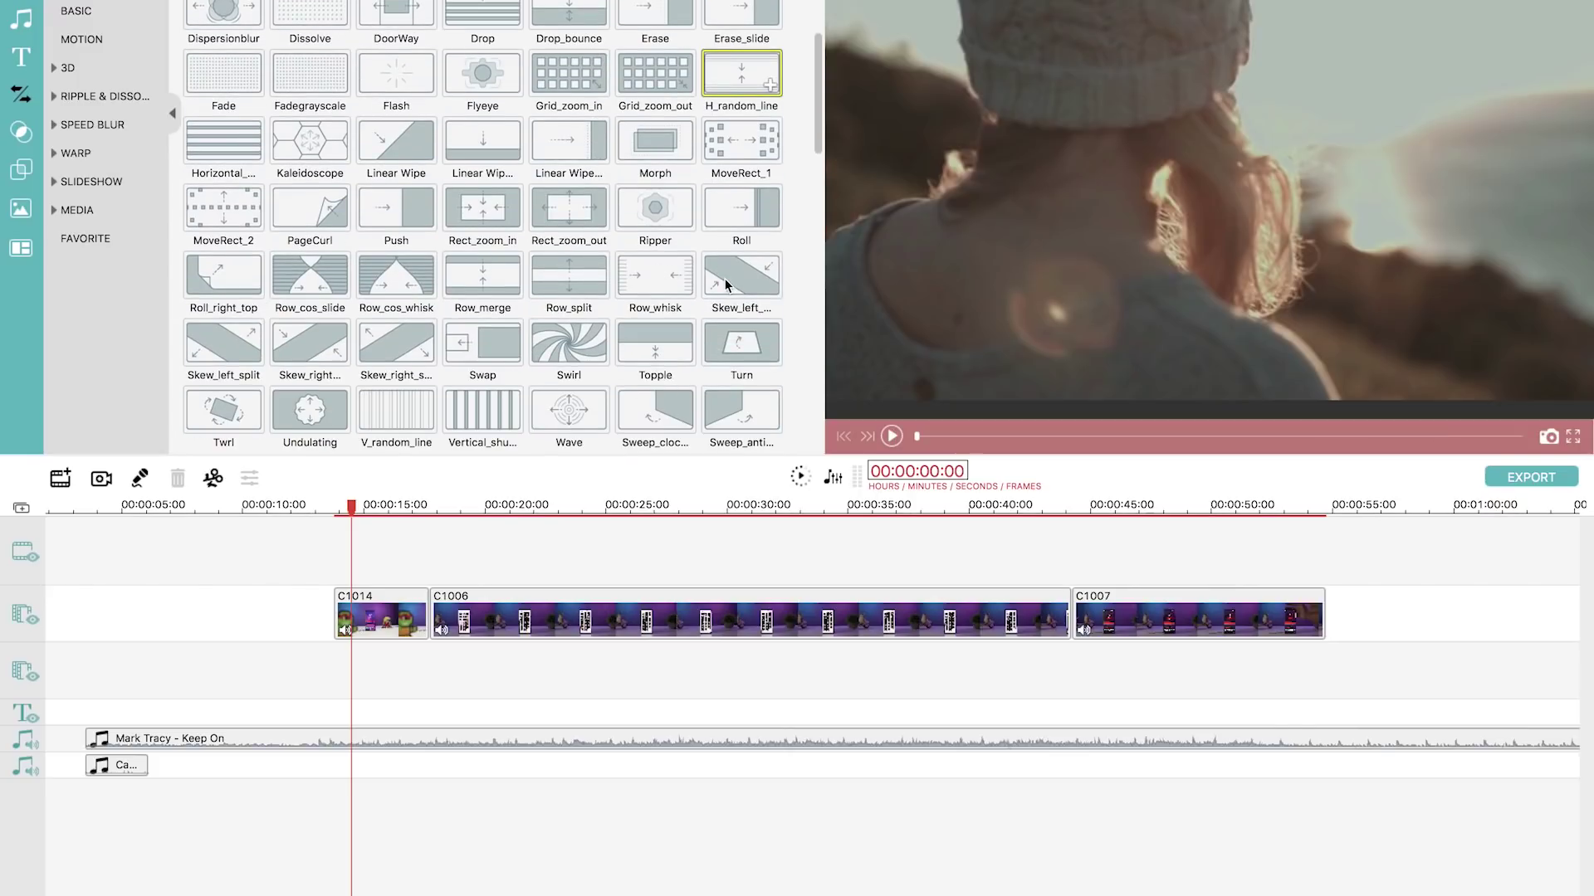
Preview the skew transition, then the Motion transitions Row_split_2, Orb Twist 2 and Orb 4.
left_click(725, 285)
scroll(420, 258, "down", 1)
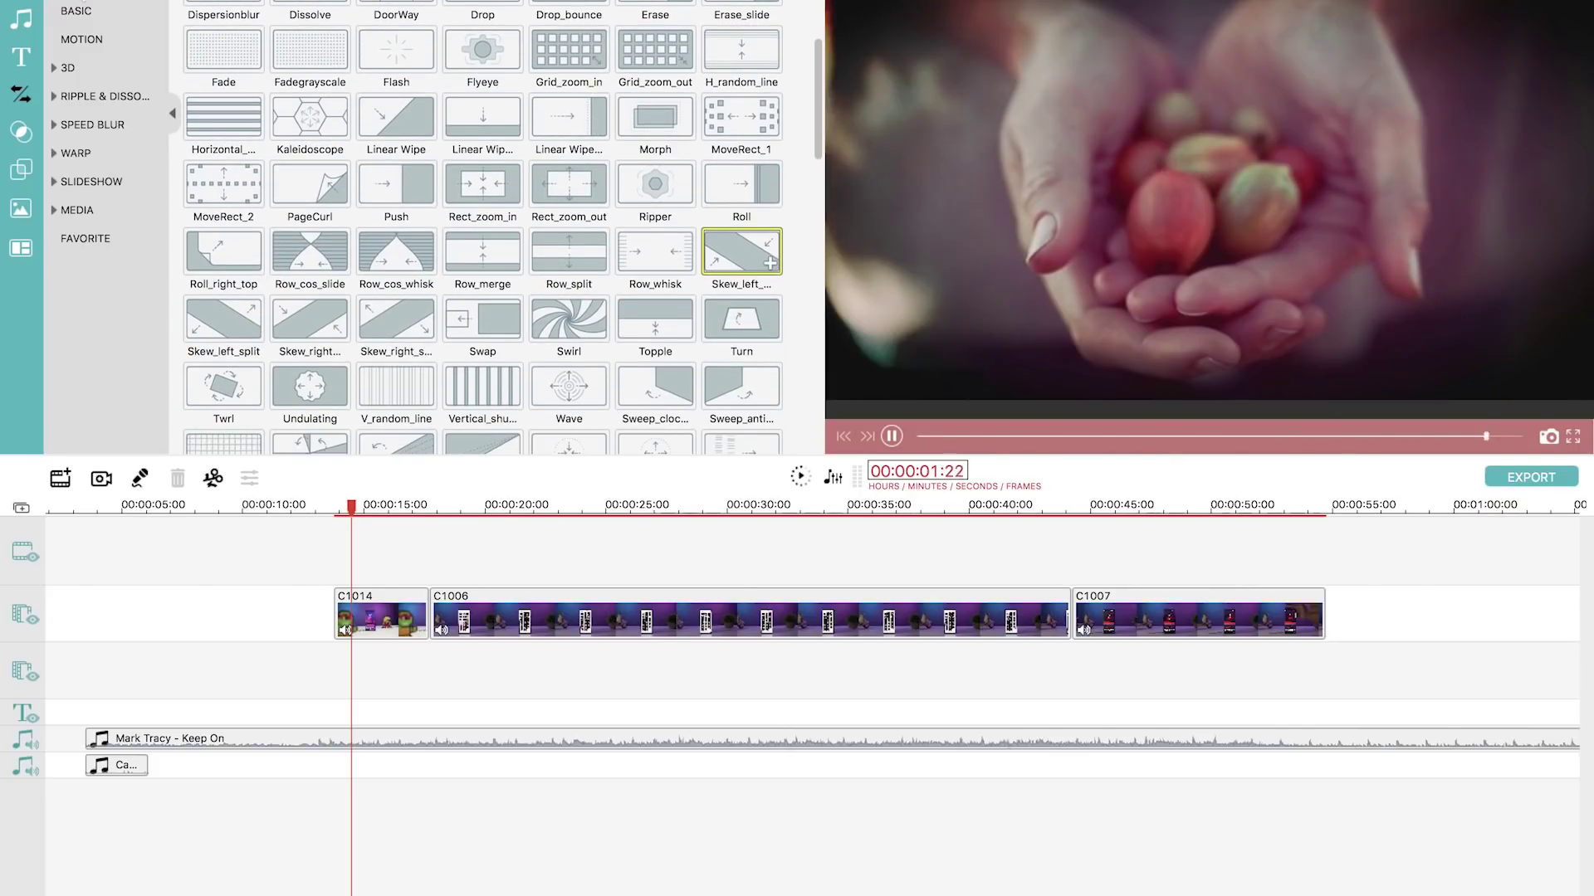
left_click(78, 12)
left_click(124, 46)
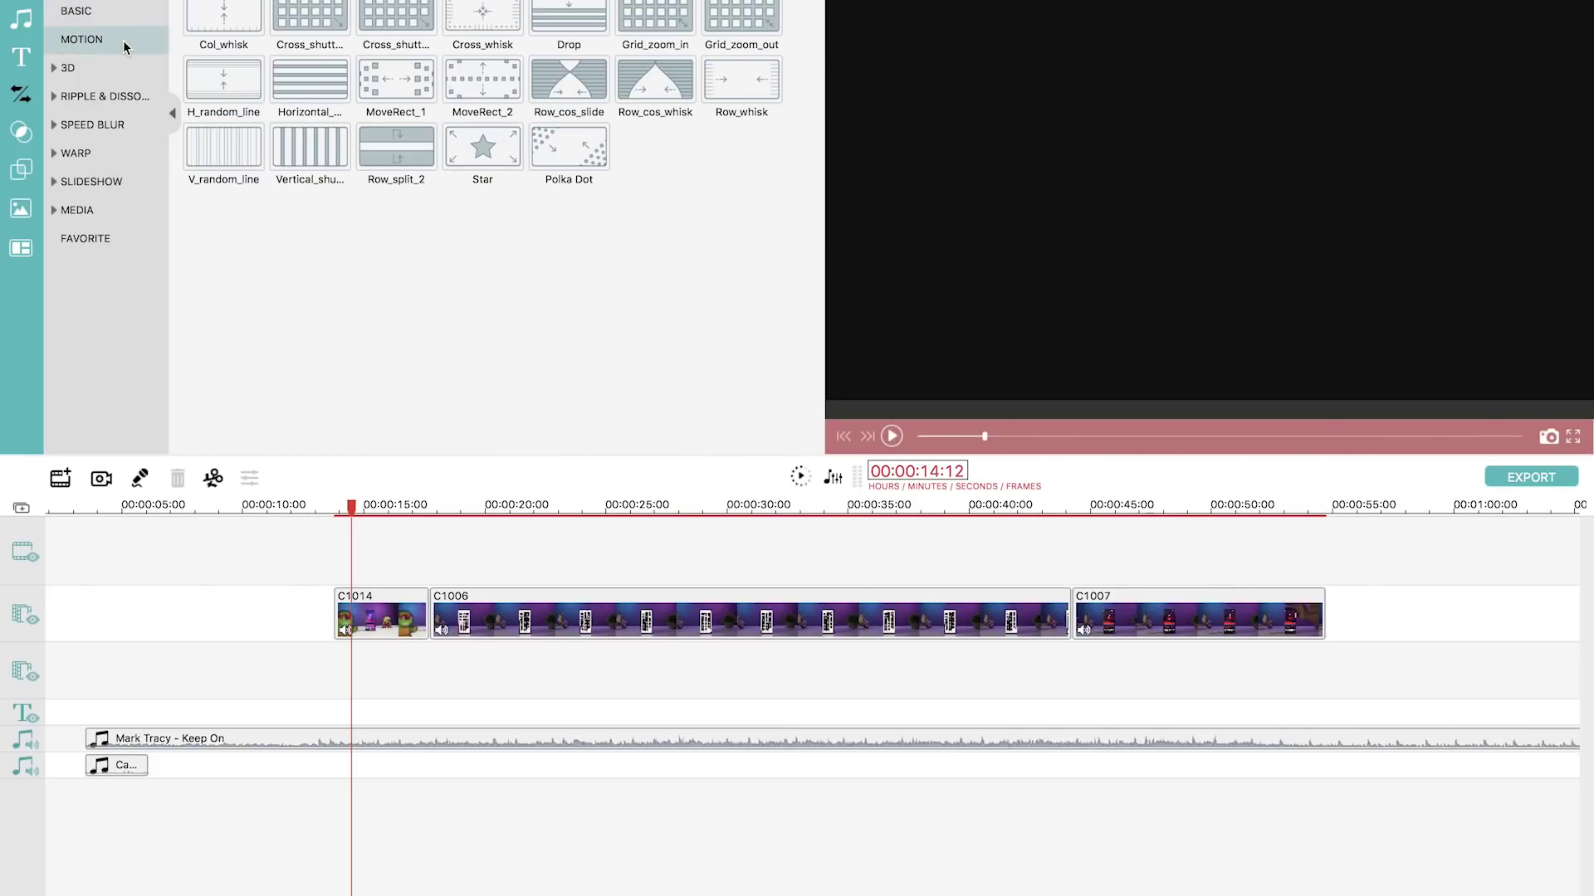
left_click(389, 155)
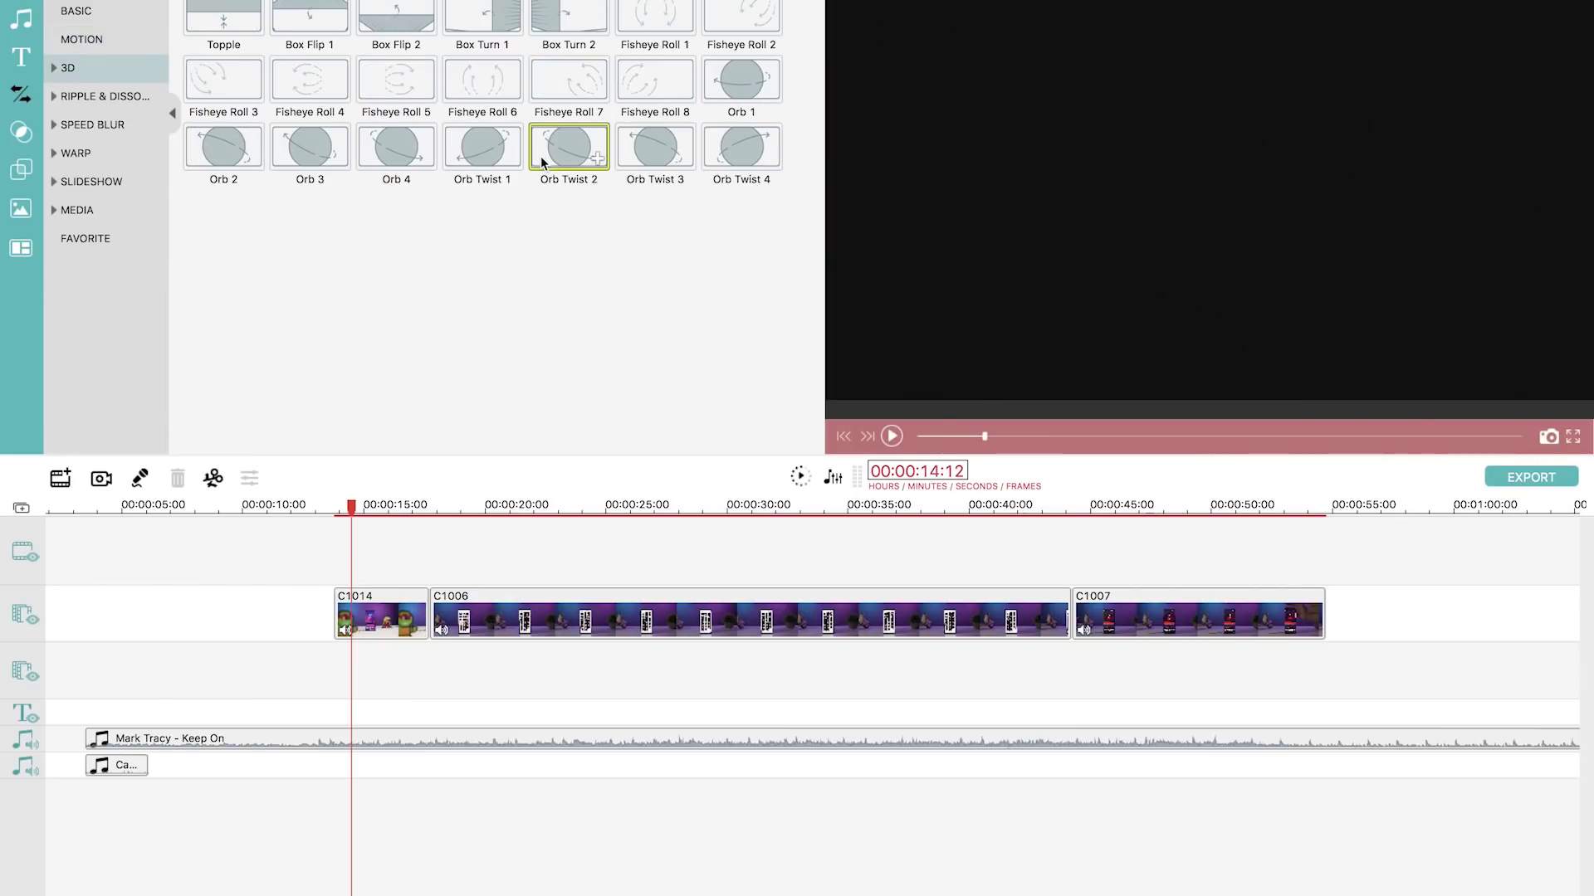
left_click(541, 156)
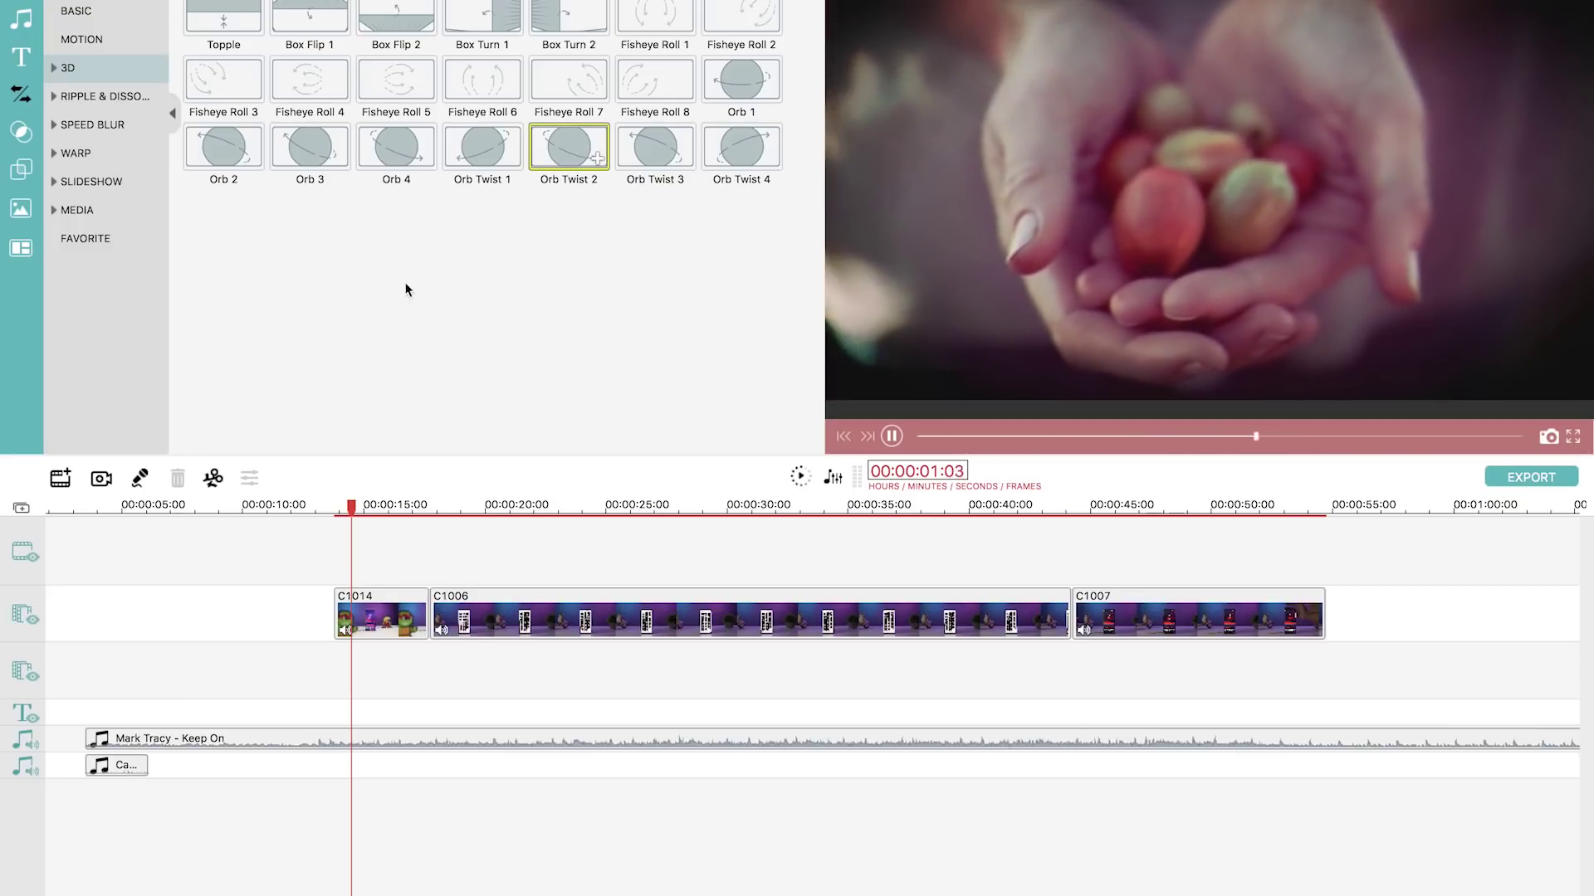
left_click(393, 149)
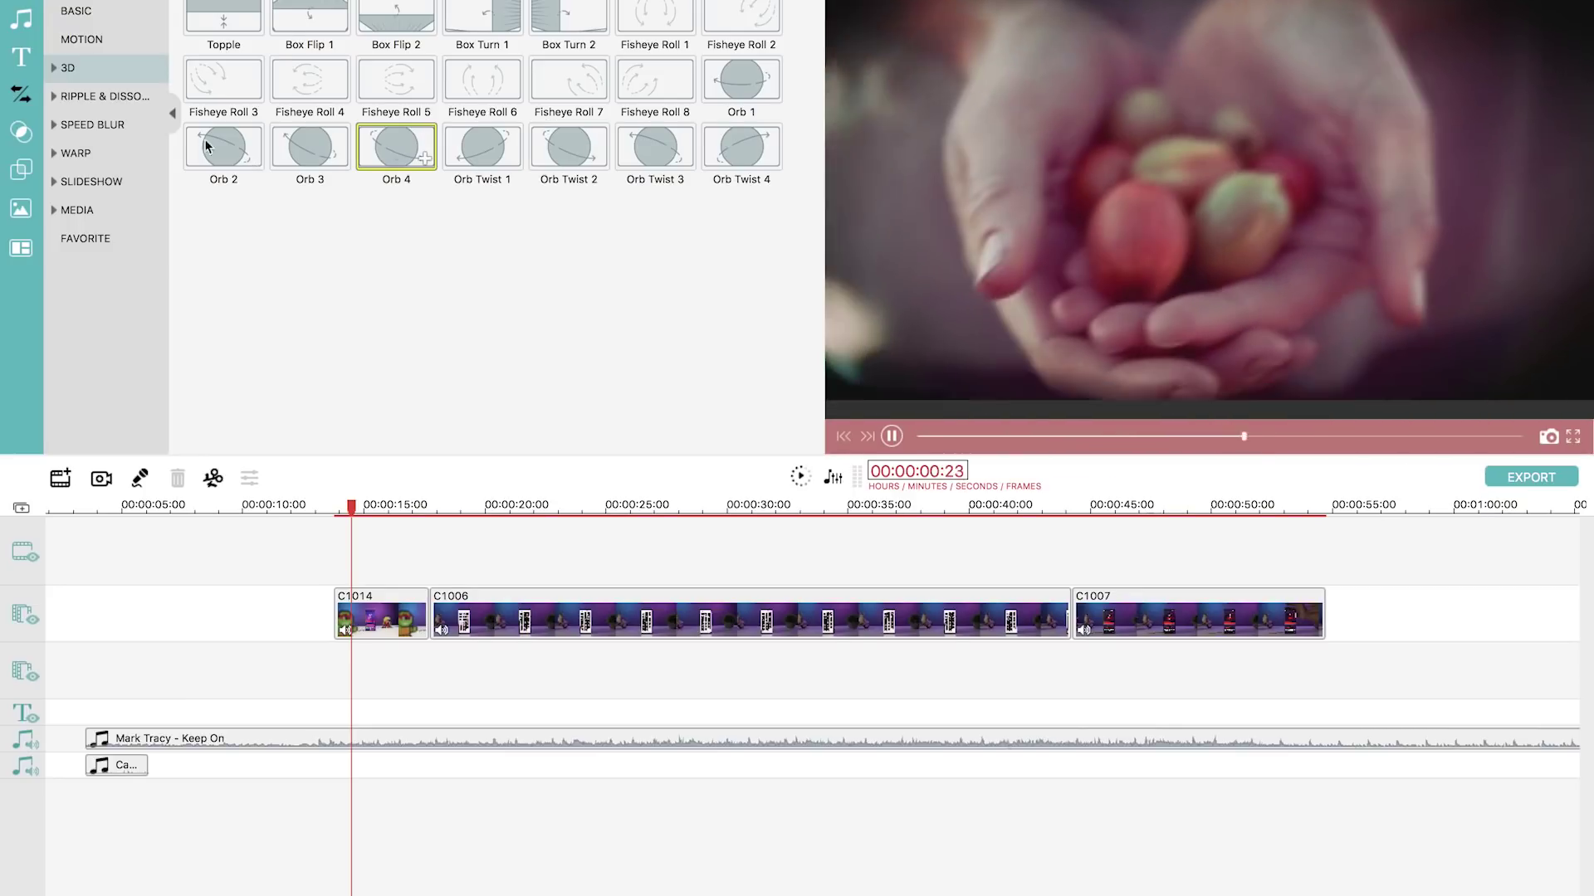
Browse Ripple & Dissolve, then preview Speed Blur's Simple Roll 6, 7 and 10.
left_click(112, 95)
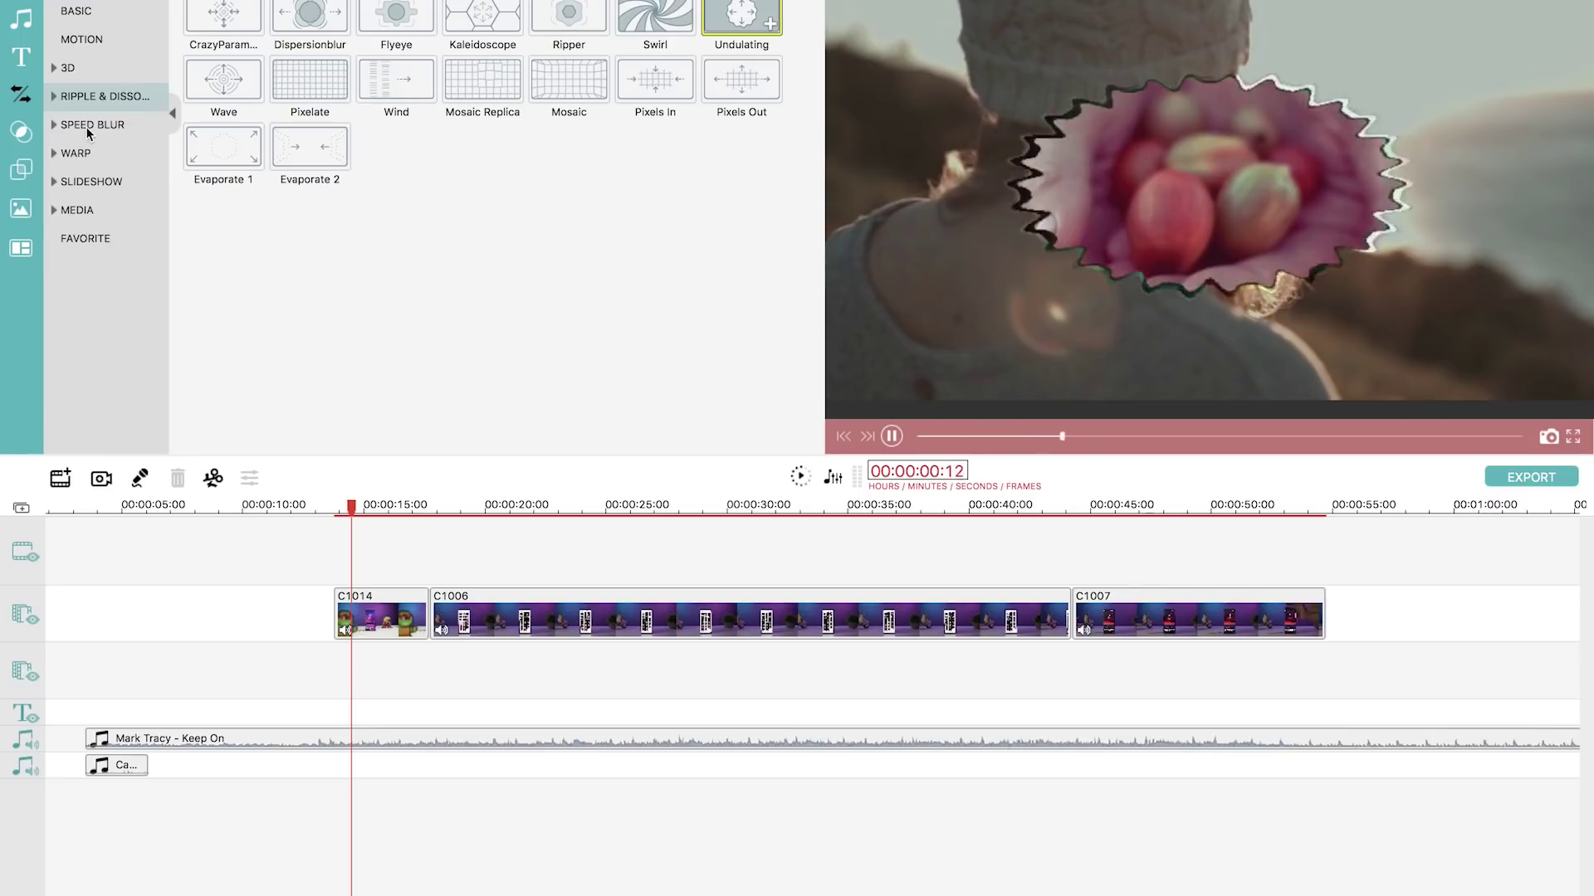
left_click(89, 124)
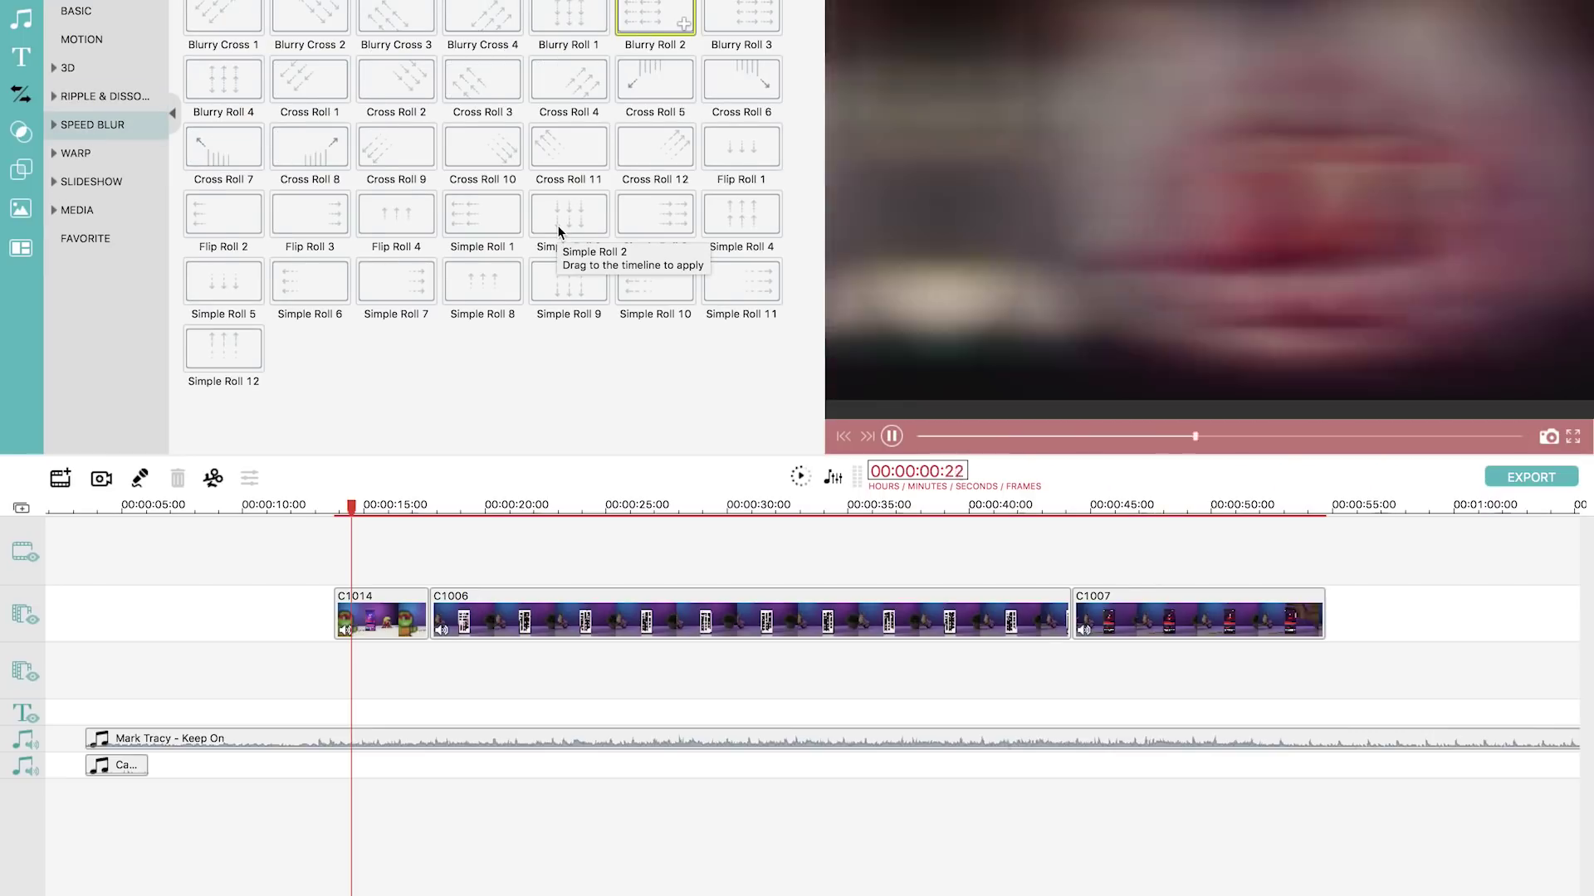
left_click(305, 287)
left_click(417, 291)
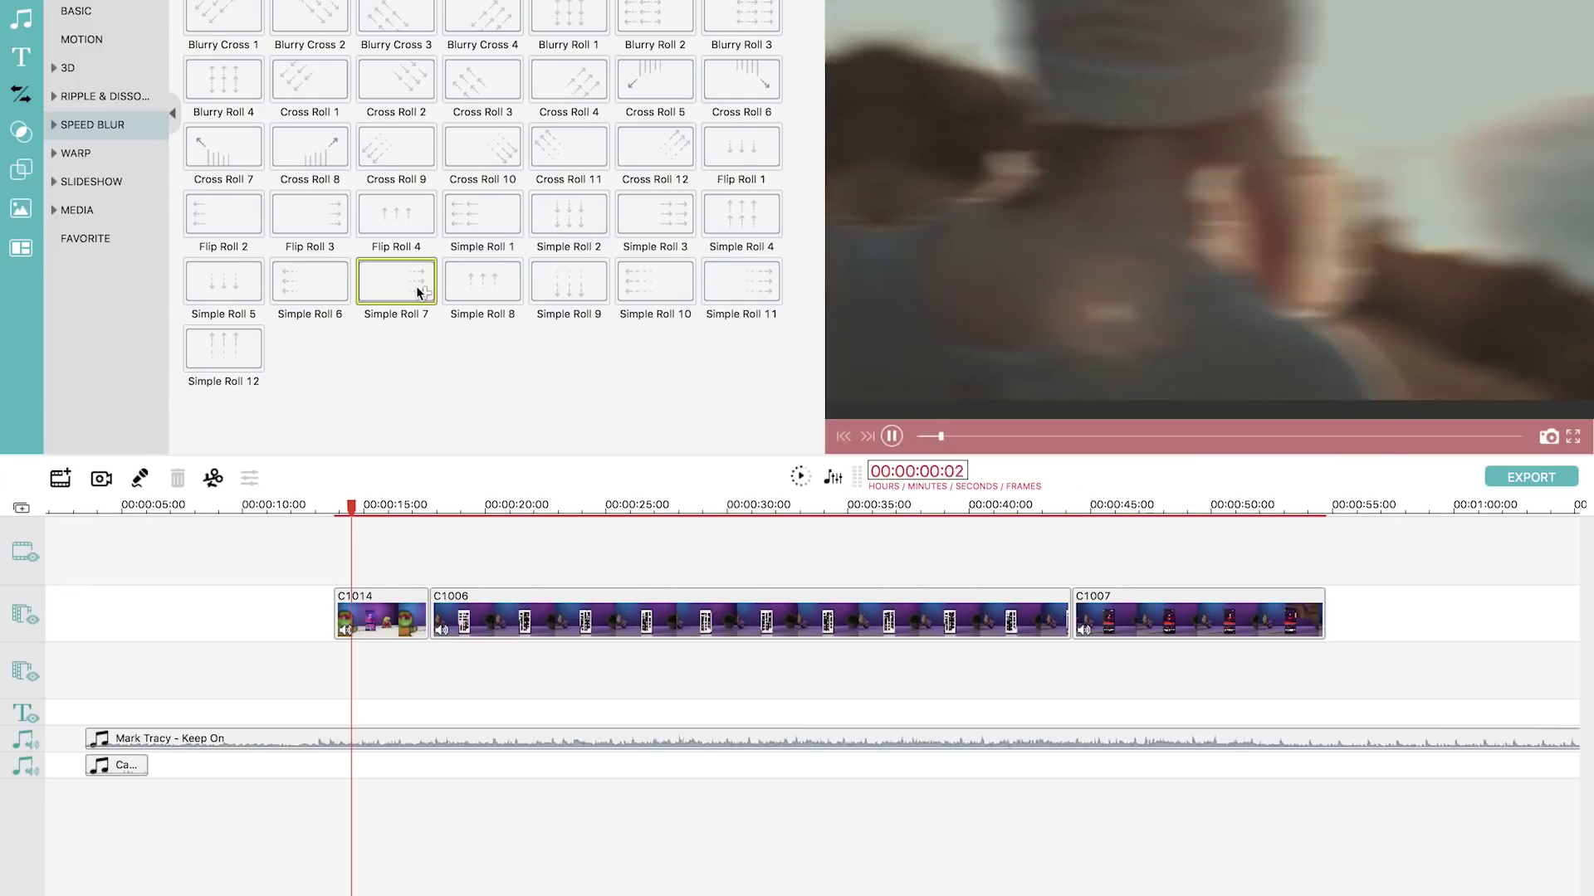
left_click(646, 281)
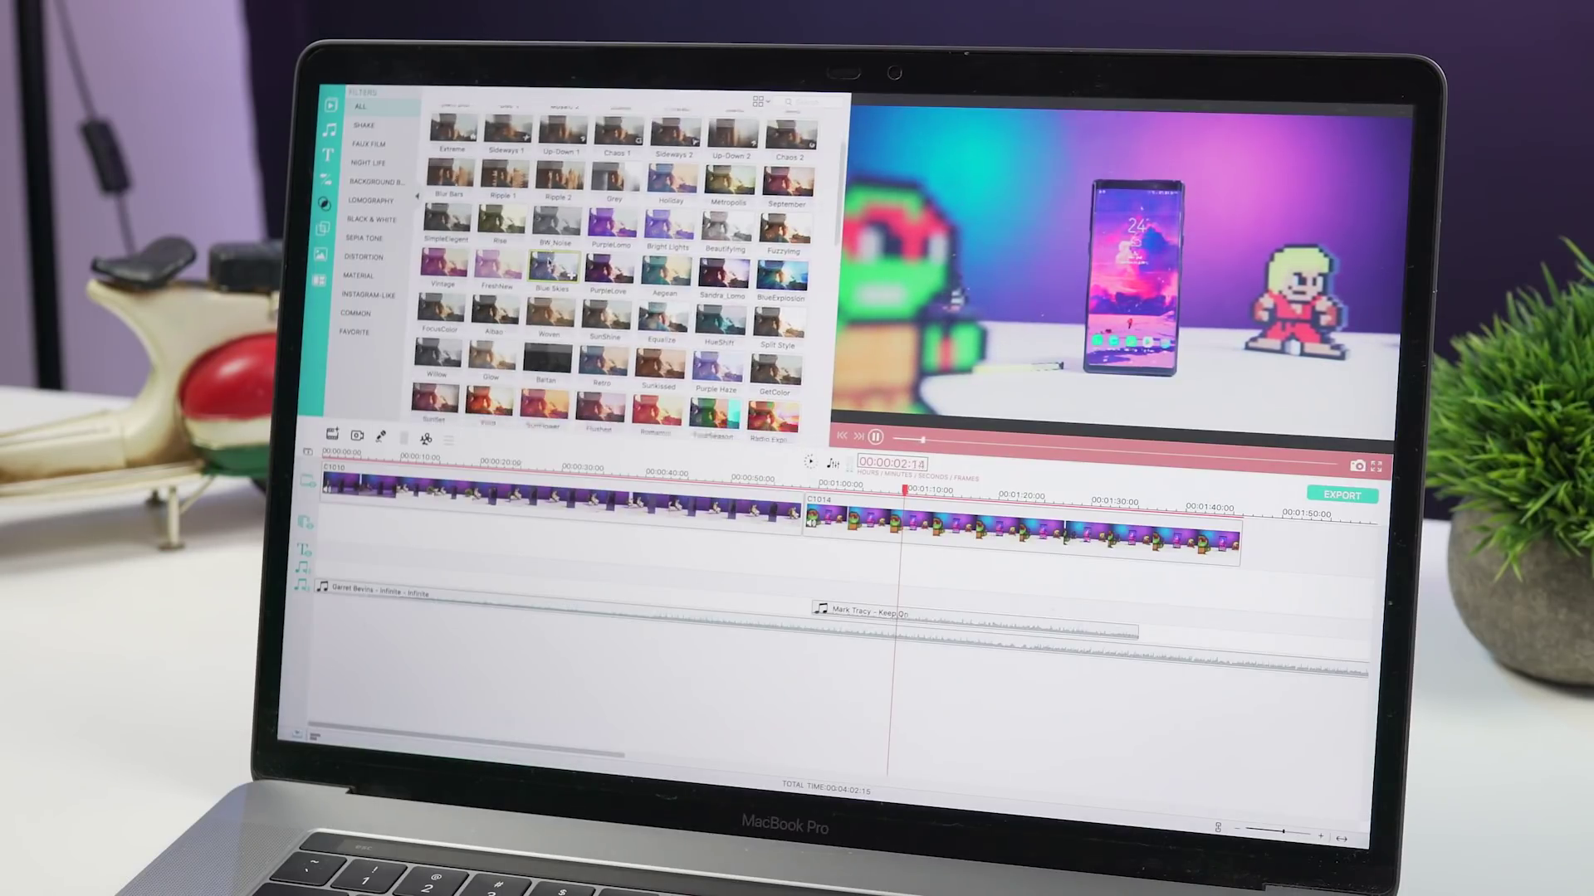
scroll(611, 273, "down", 3)
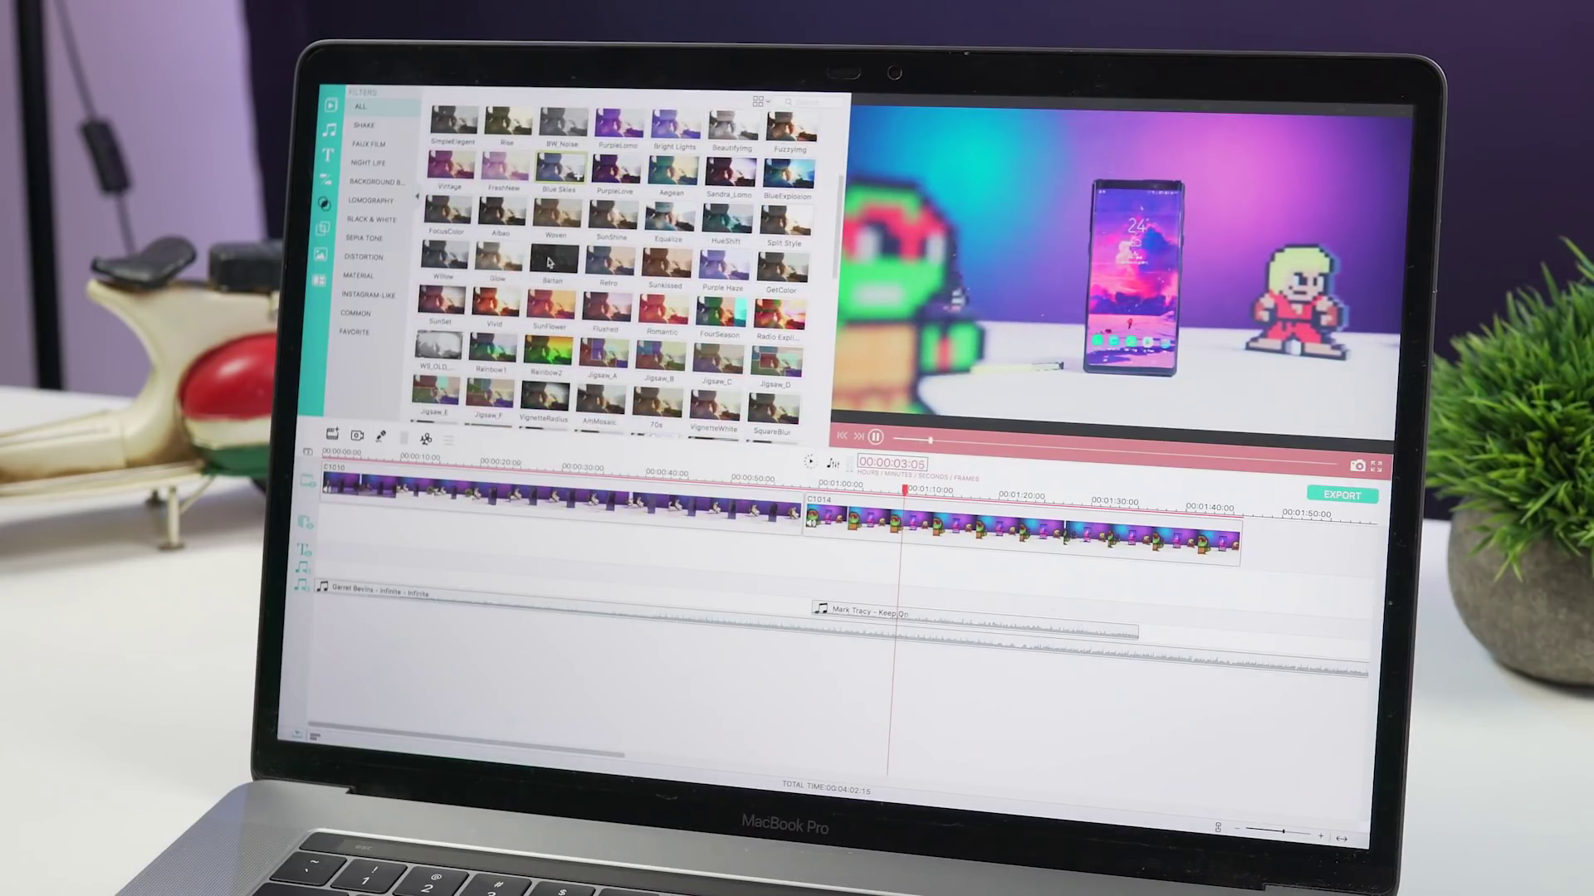
Check the Faux Film filters, then show the Bokeh Blurs overlay collection.
left_click(369, 144)
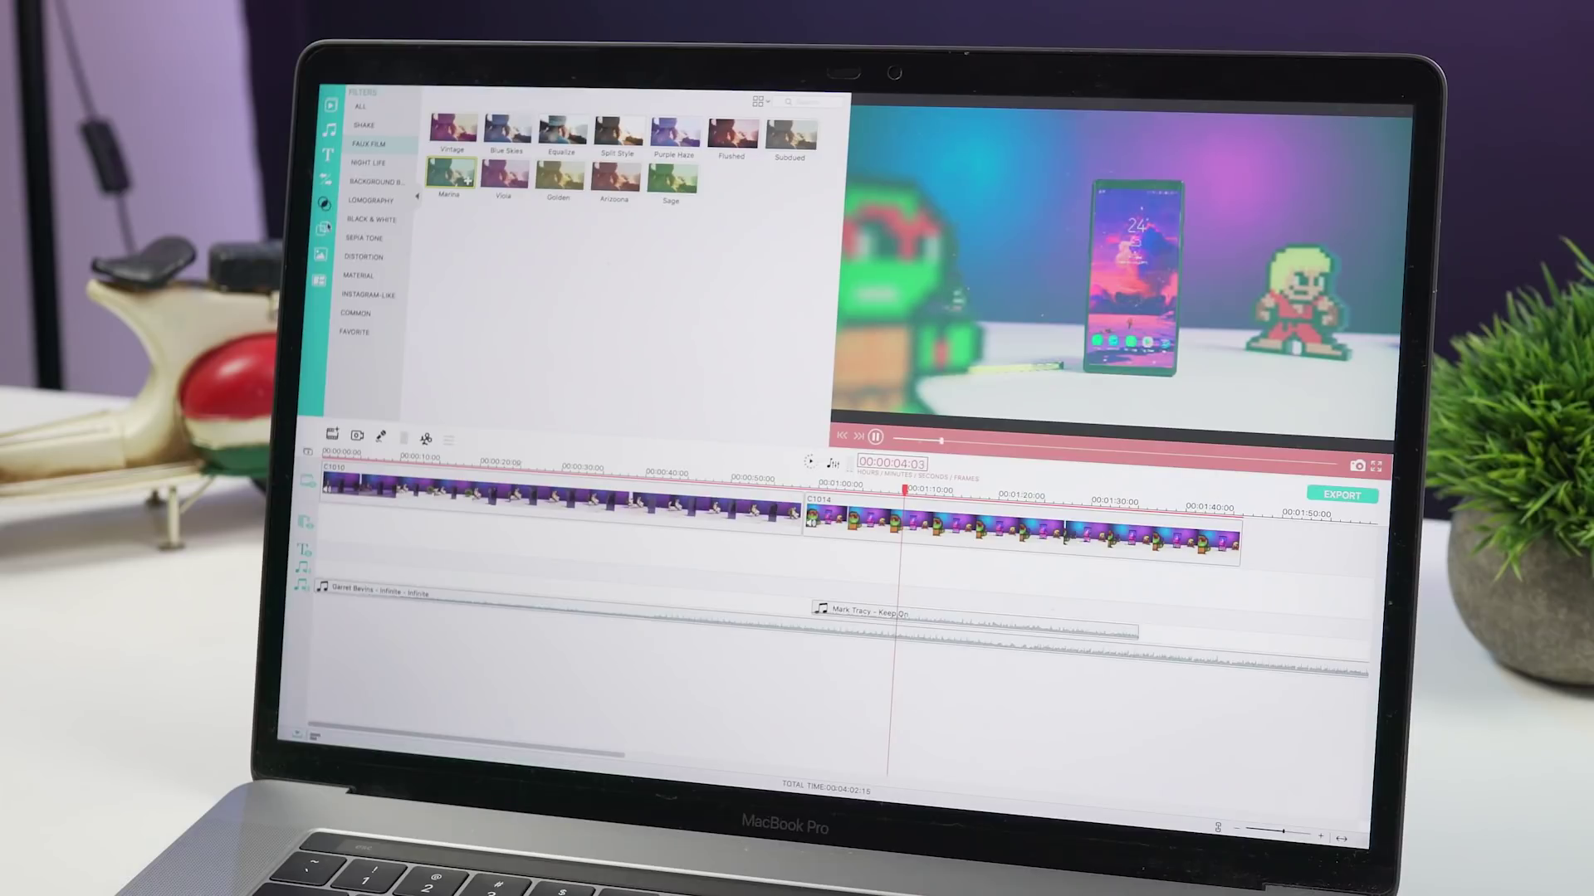
left_click(325, 230)
left_click(372, 162)
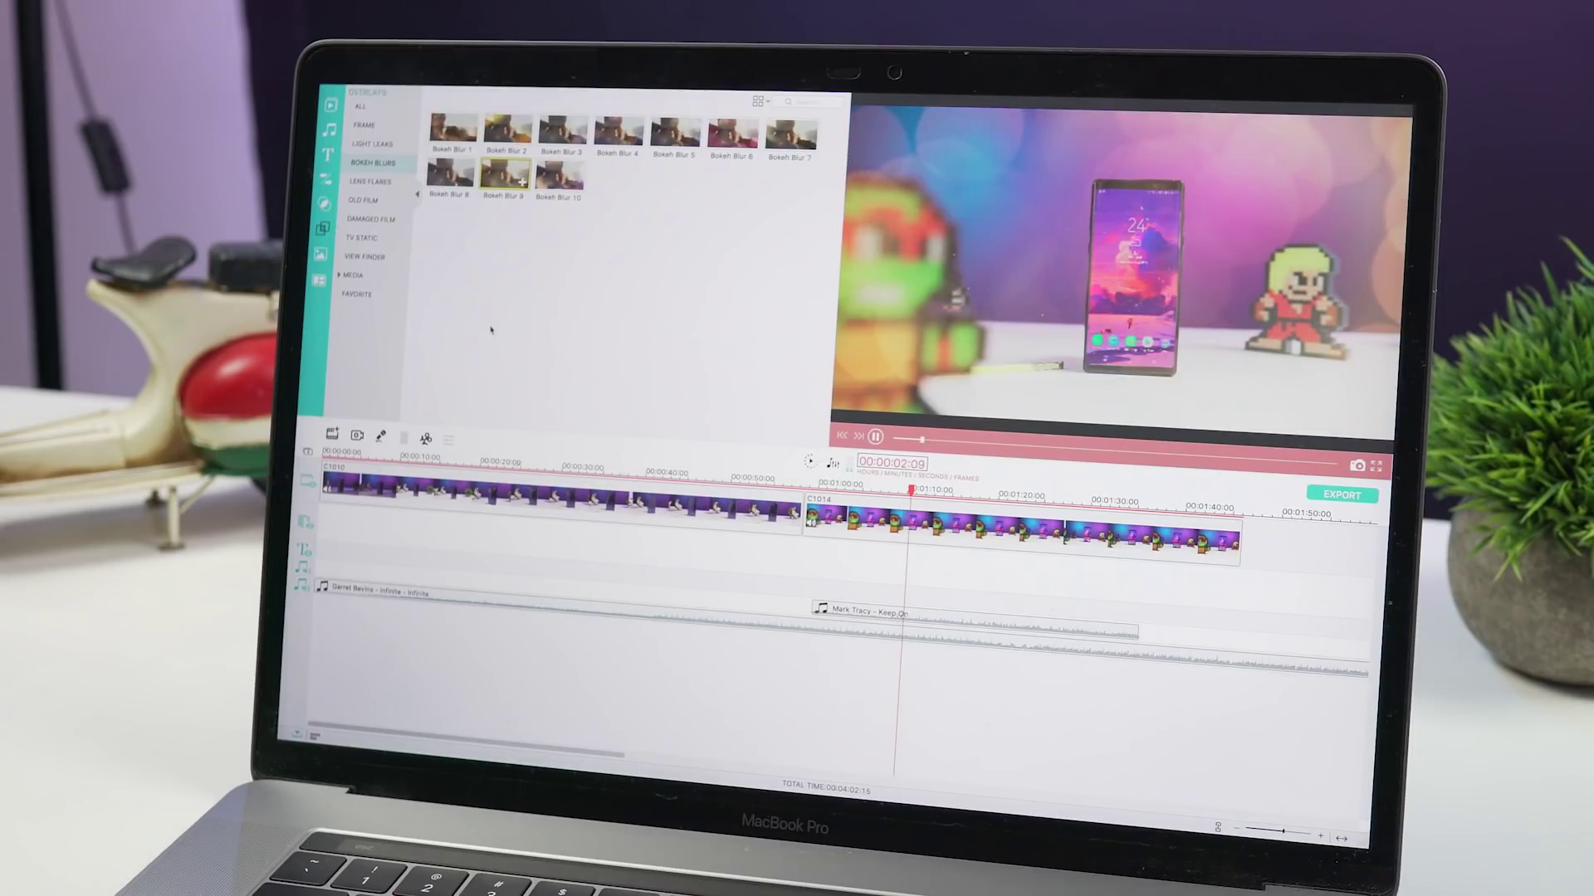
Show the TV Static overlays and stop the preview playback.
left_click(363, 237)
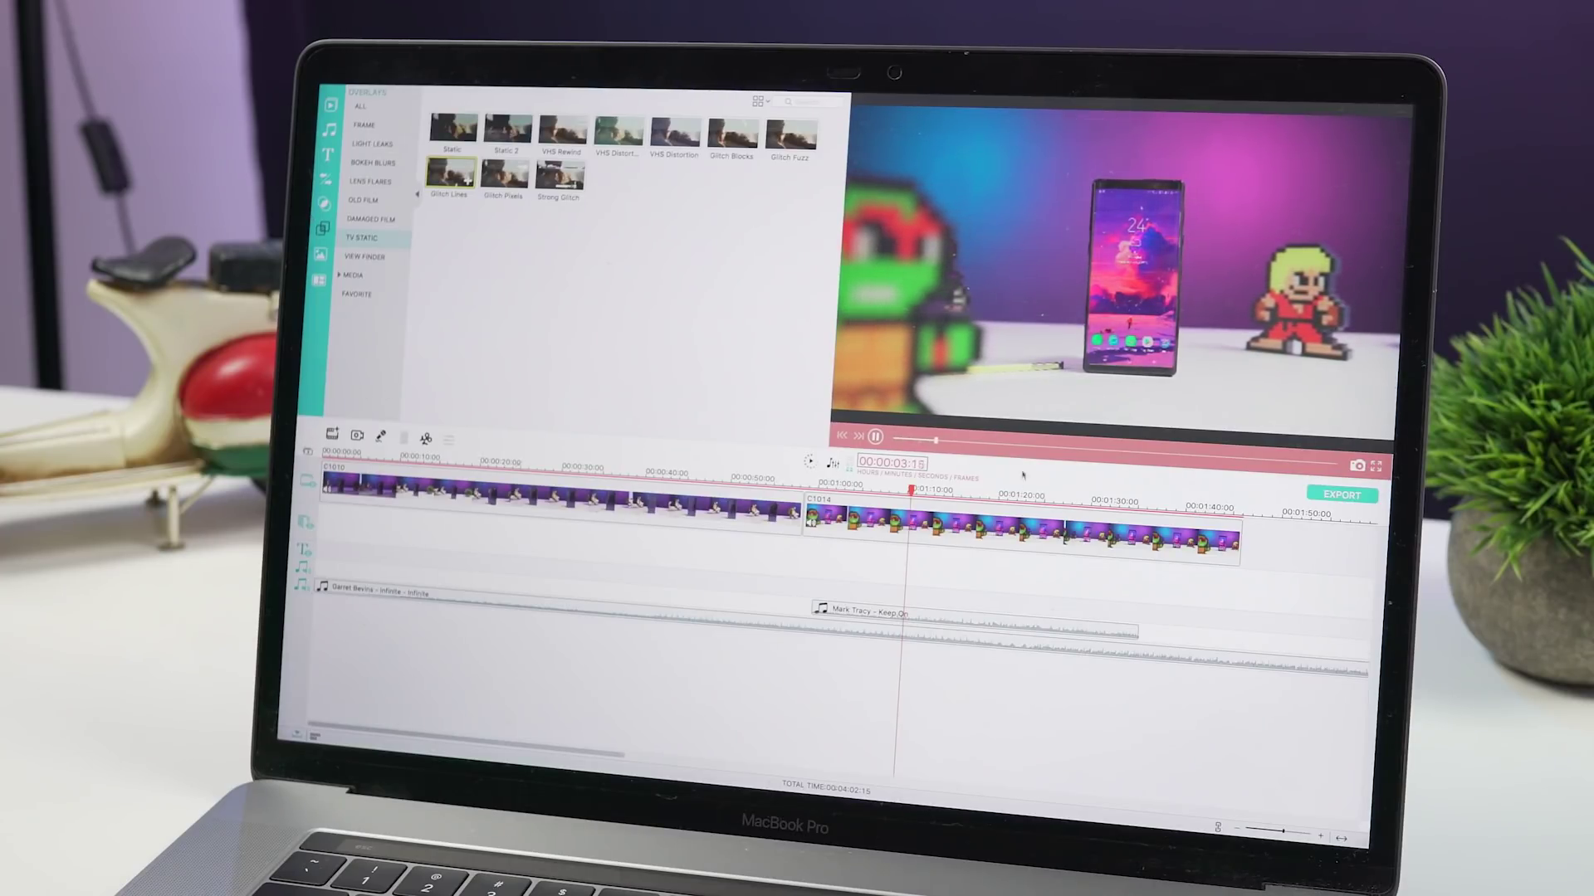
key("space")
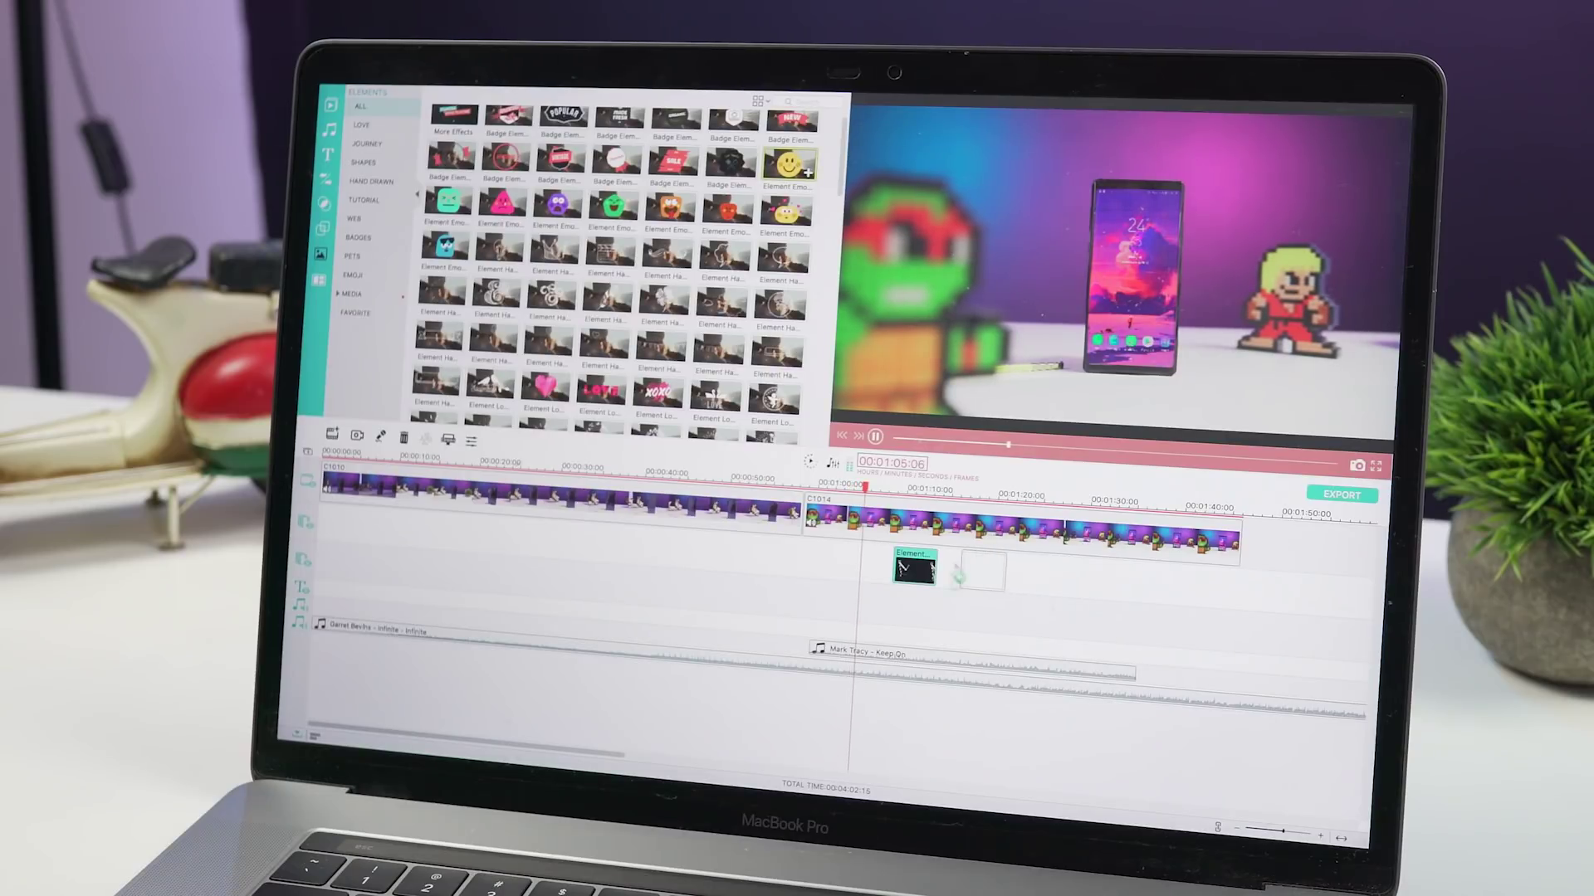
Add the smiley element to the timeline, move it to the upper left, and replay it.
left_click_drag(959, 574, 982, 573)
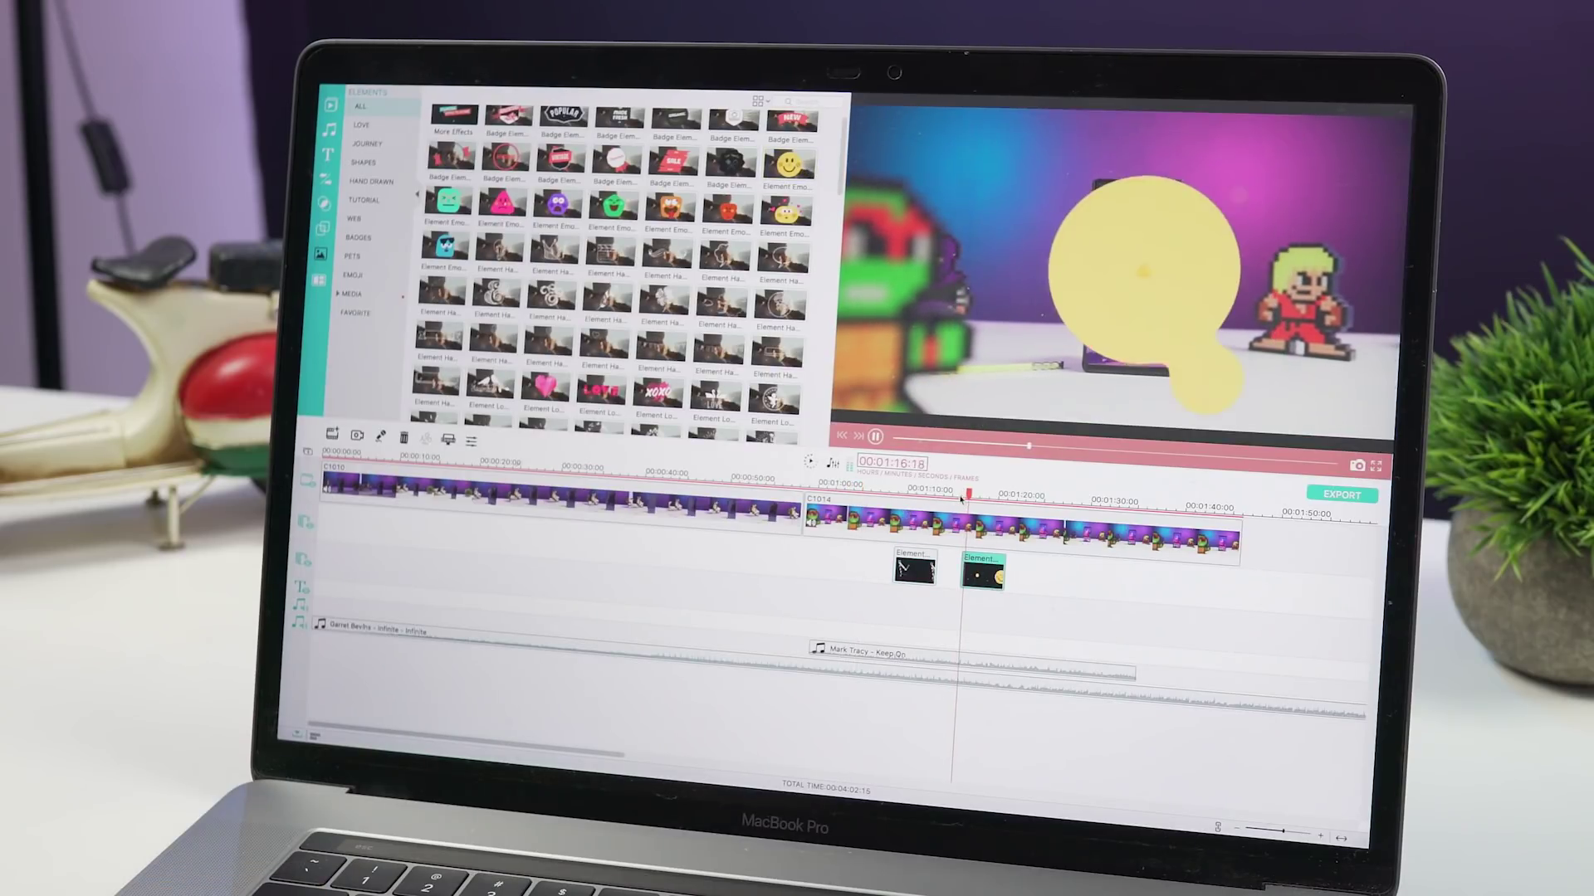
key("space")
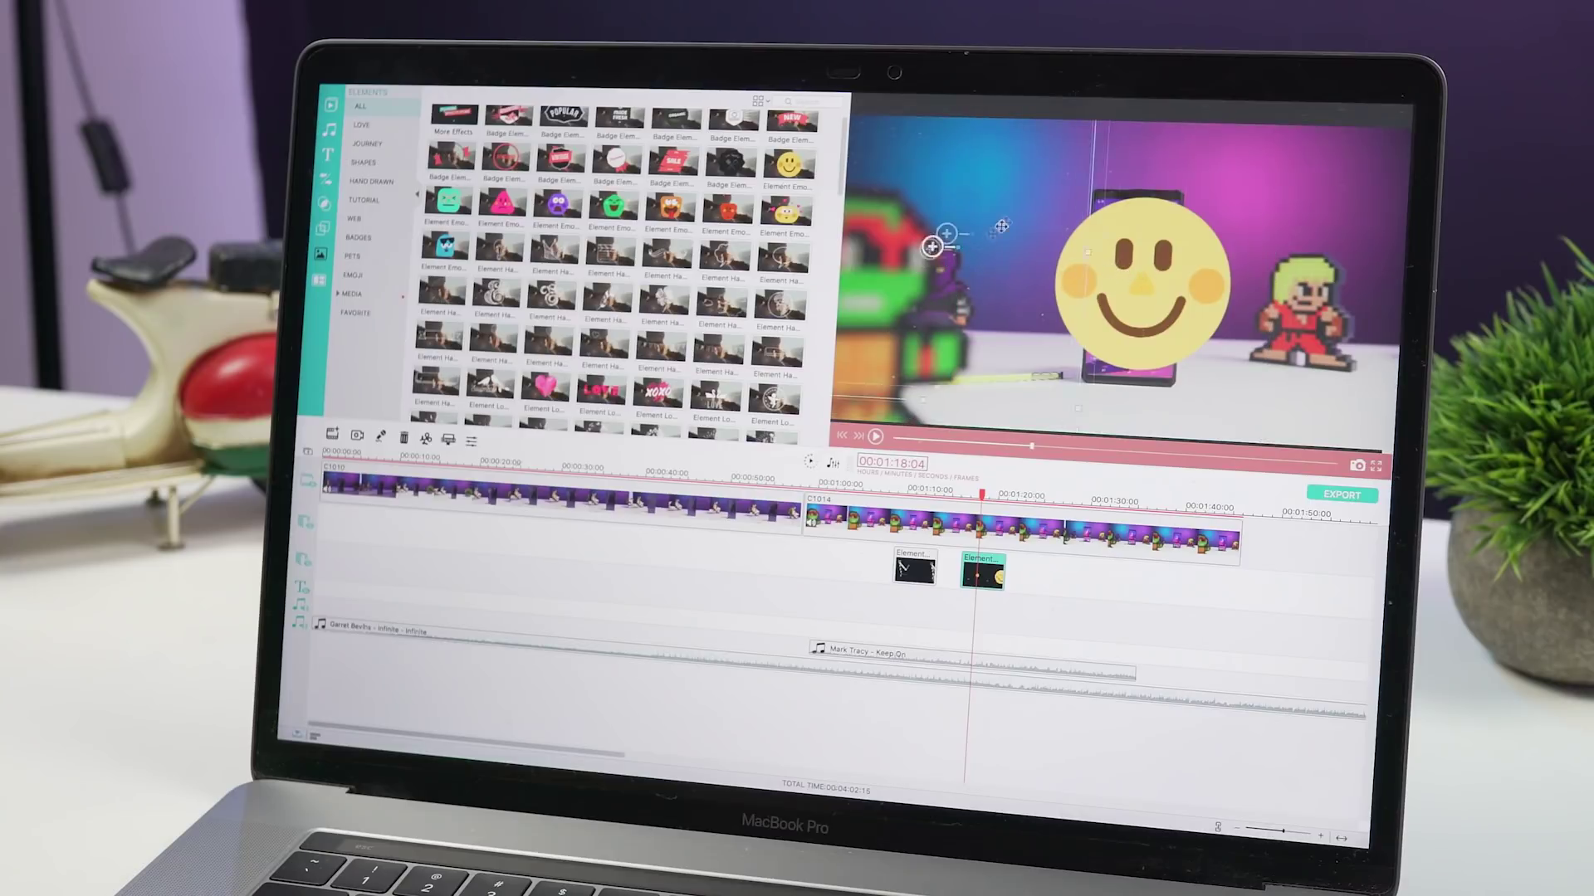
left_click_drag(1170, 270, 987, 196)
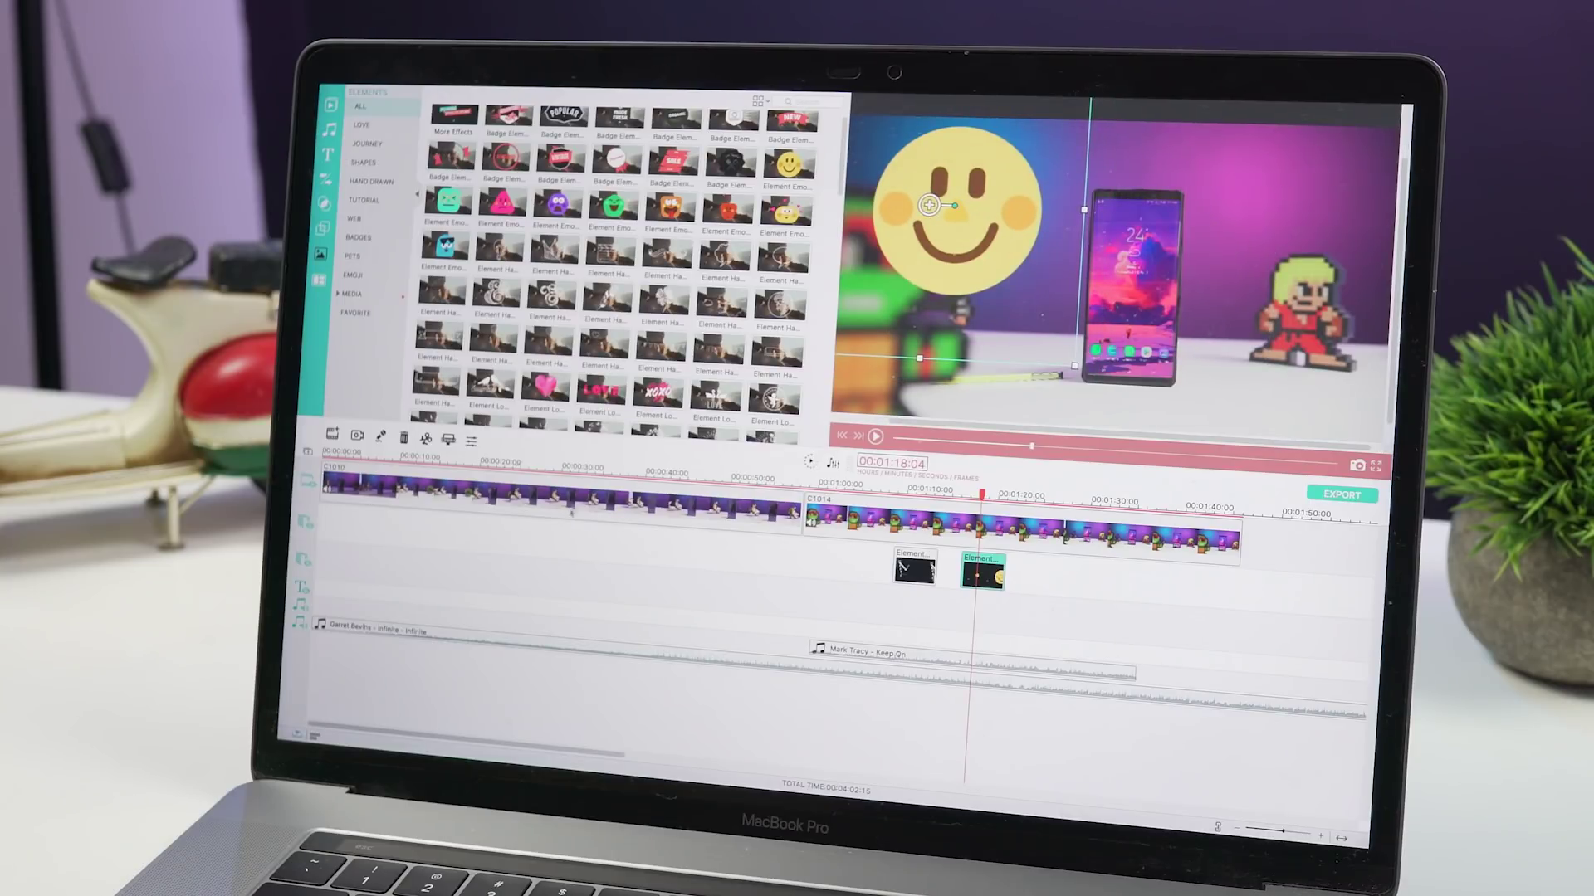
left_click(875, 567)
key("space")
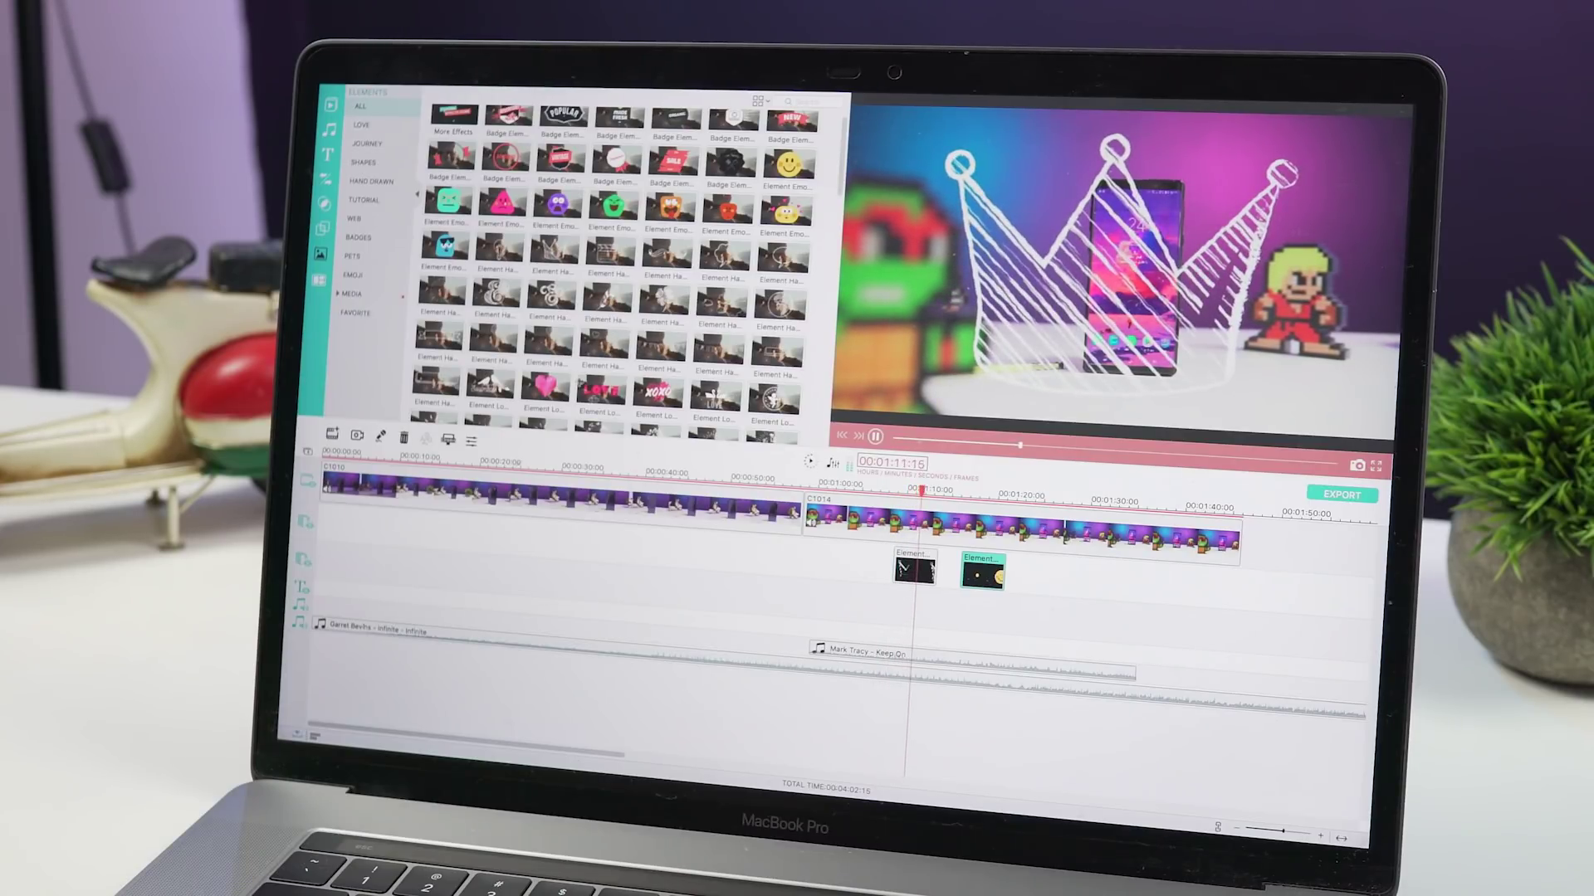
scroll(622, 274, "down", 2)
scroll(535, 305, "down", 1)
scroll(536, 305, "down", 1)
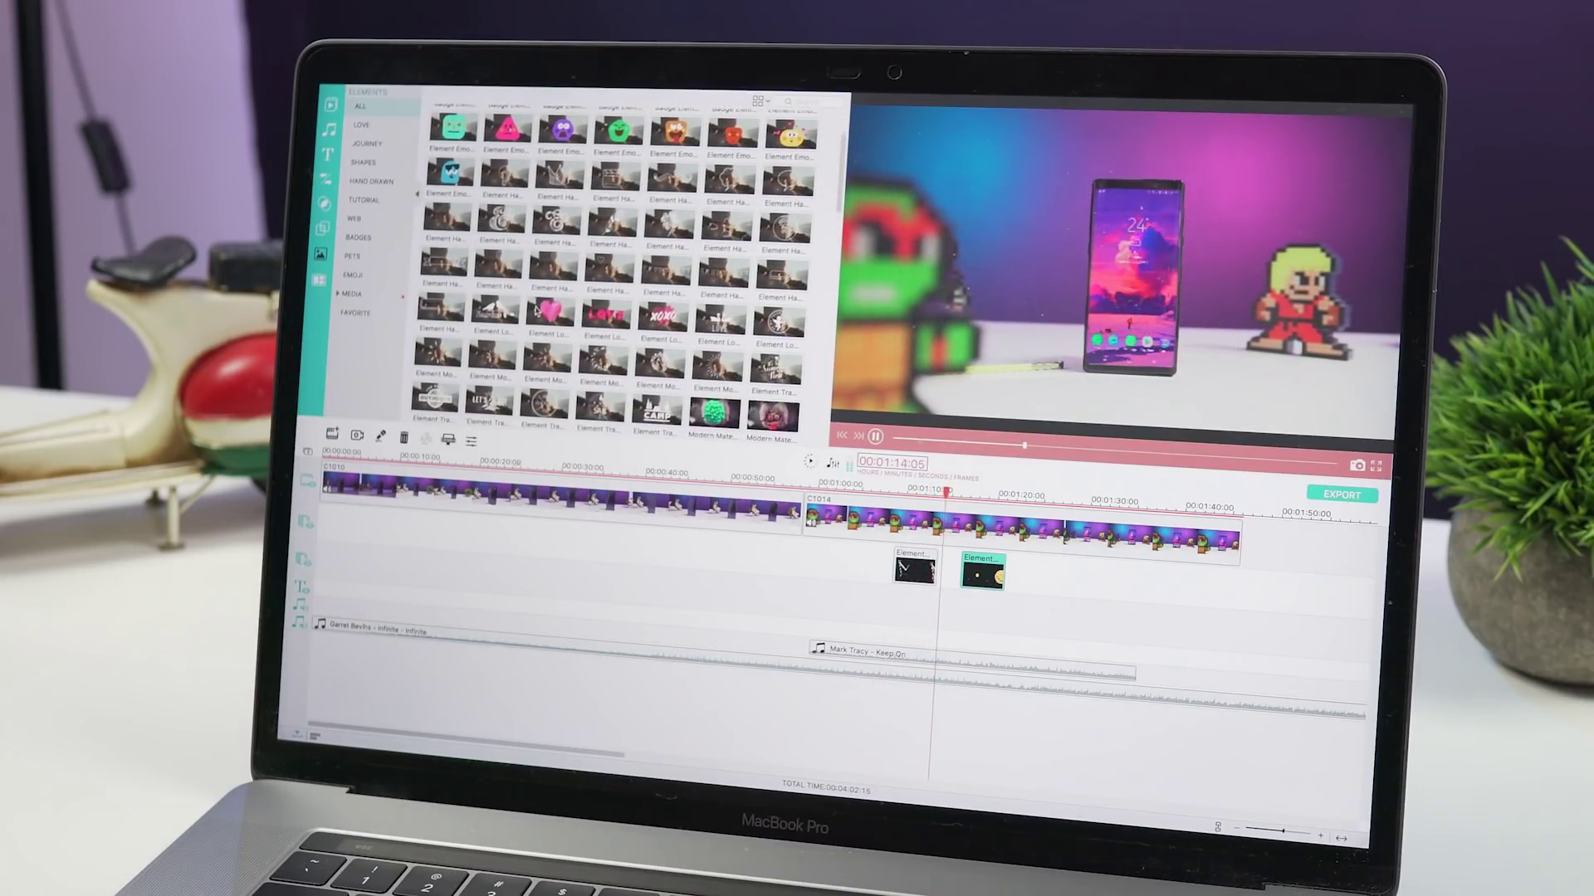
scroll(536, 308, "down", 1)
scroll(537, 310, "down", 1)
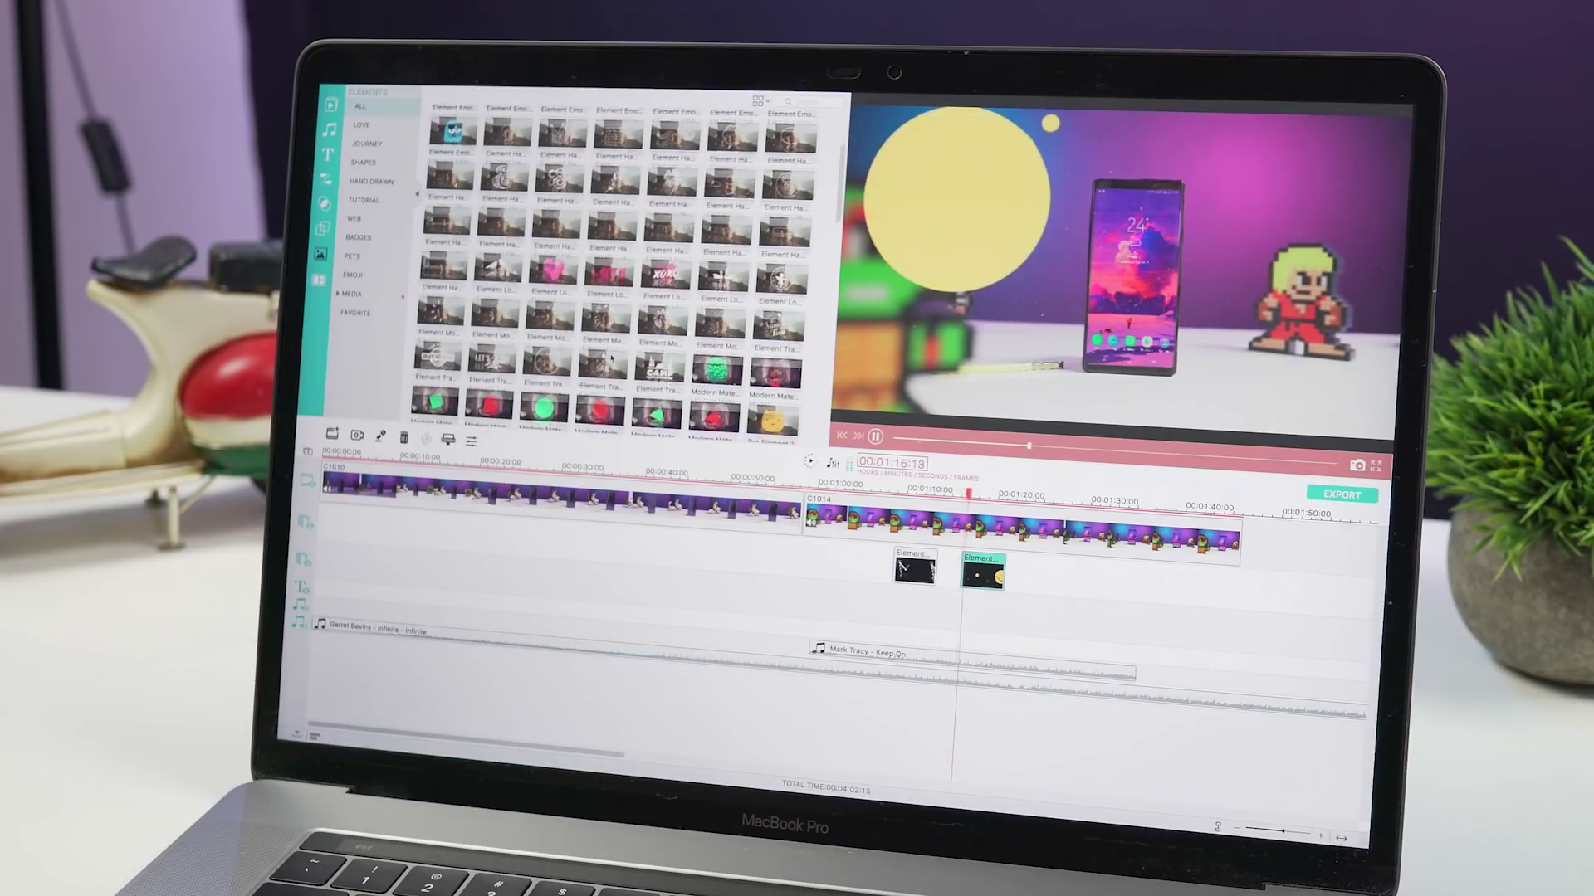
scroll(623, 274, "down", 1)
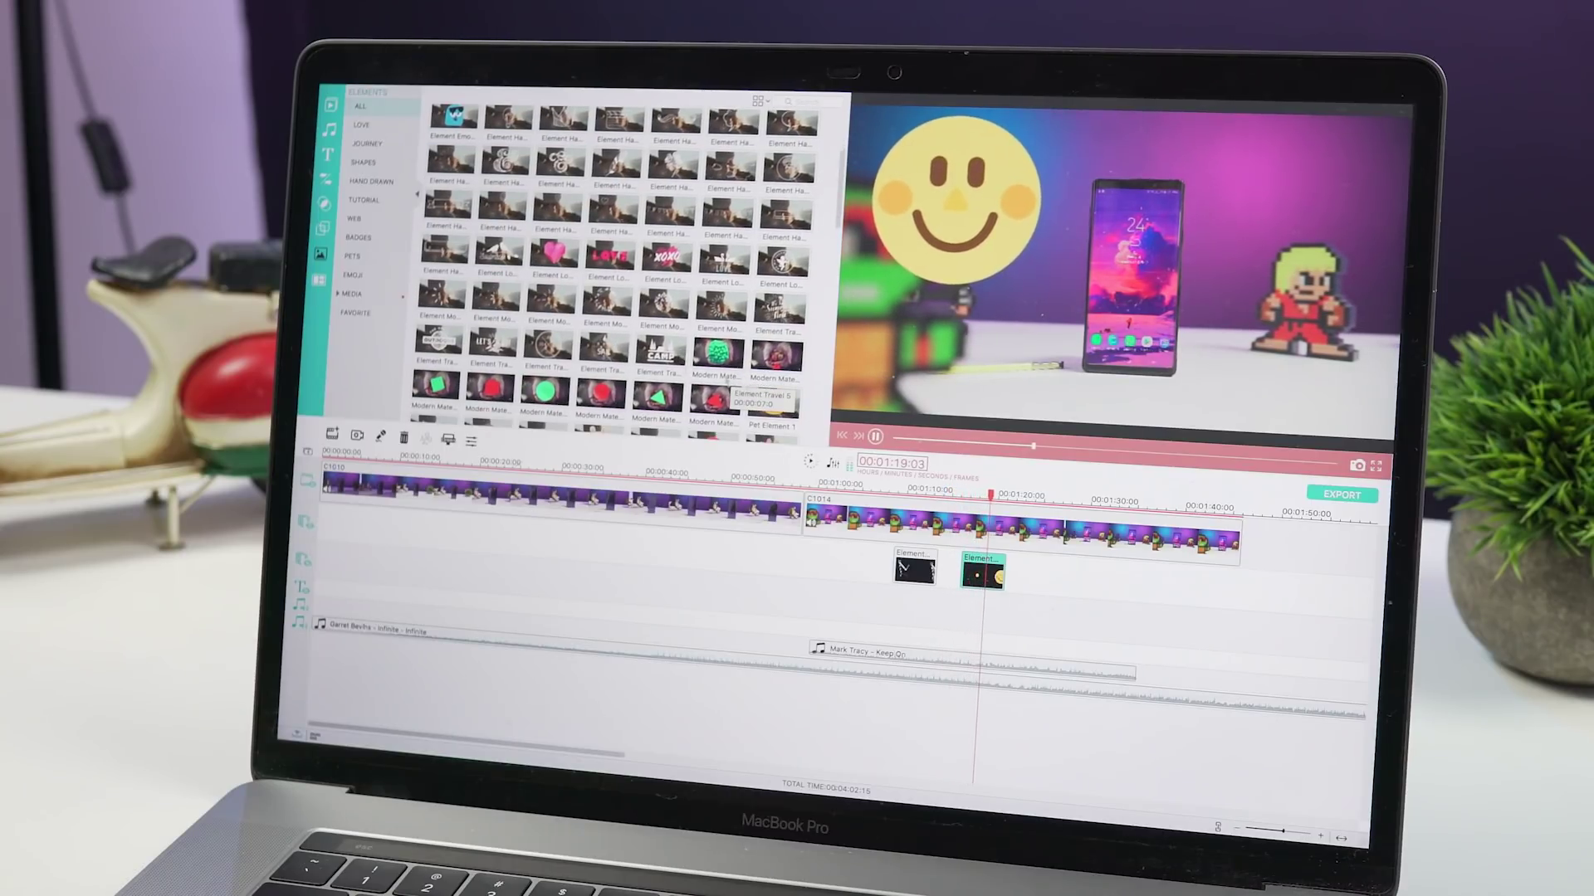
key("space")
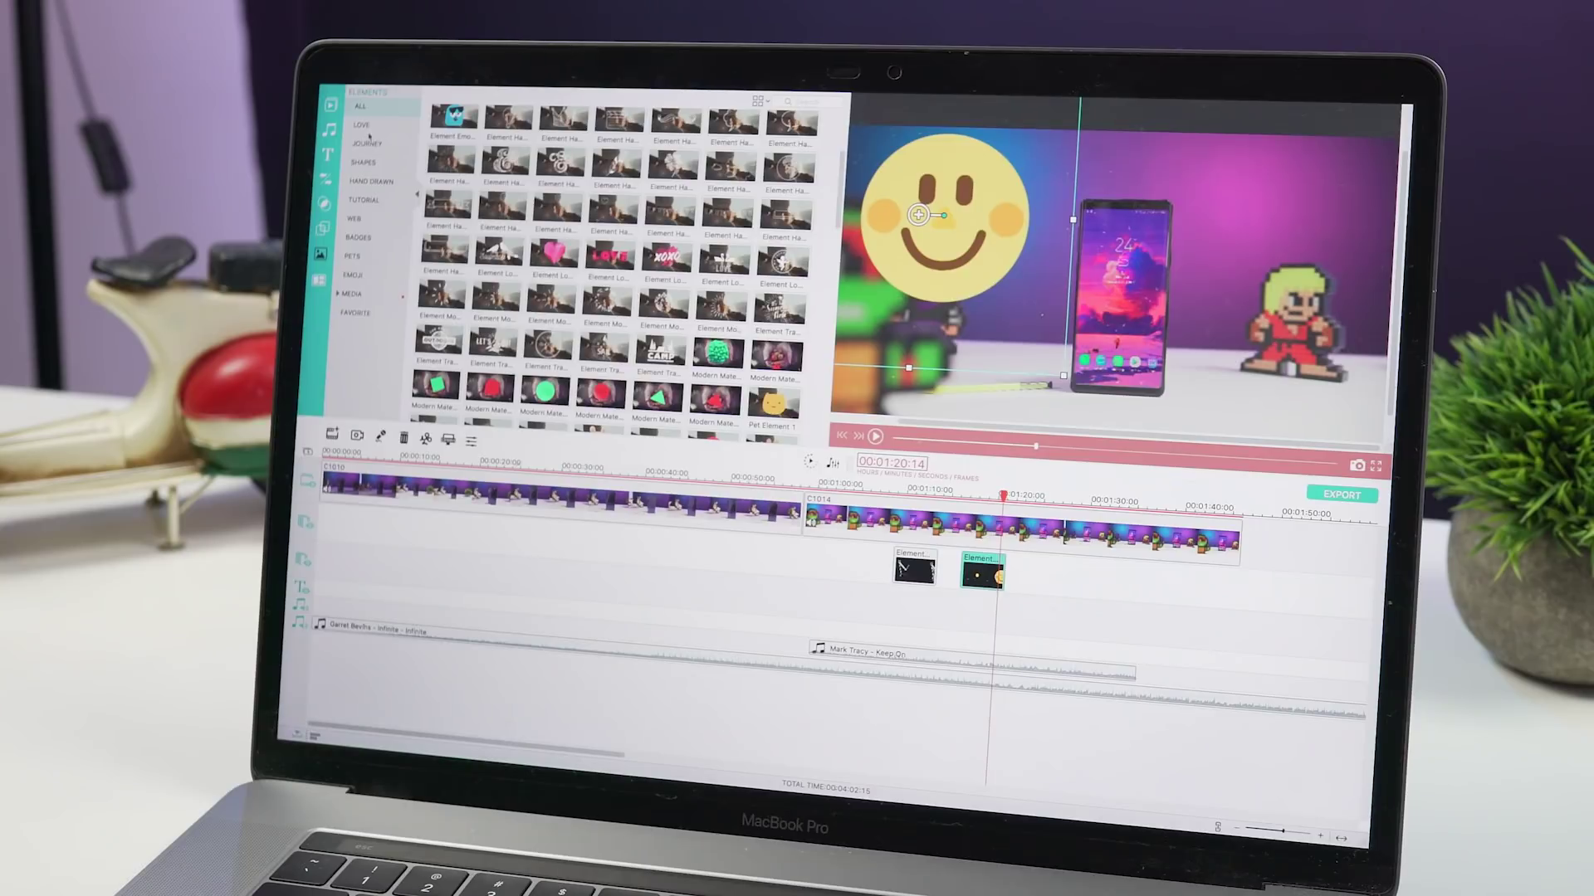
Preview the pink heart, The Great Outdoors and an emoji element from Love, Journey and Emoji.
left_click(361, 125)
double_click(498, 130)
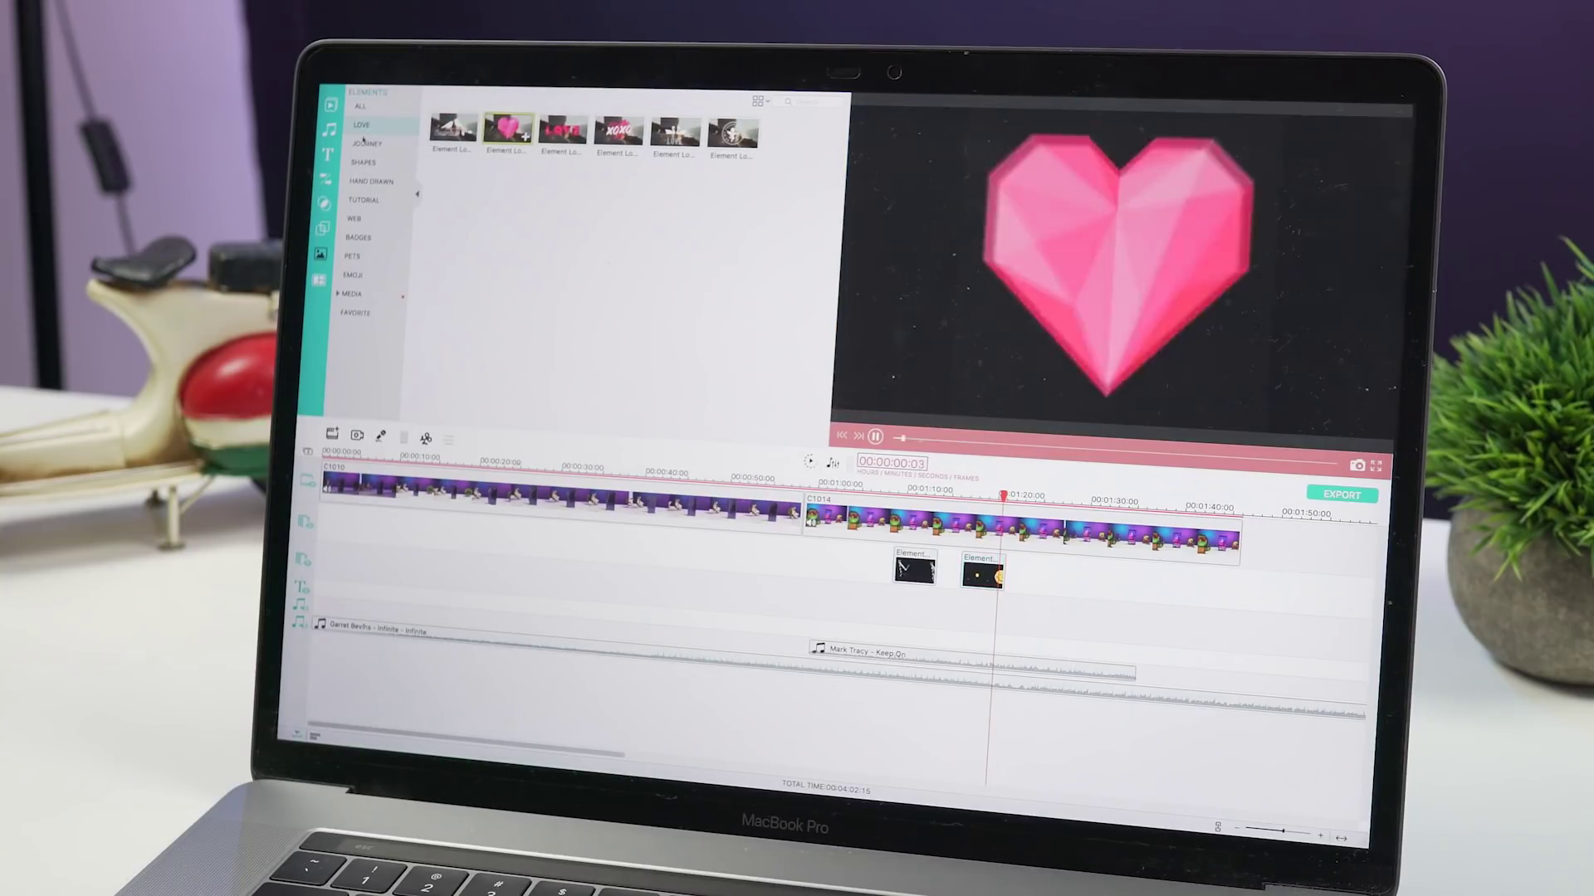
left_click(364, 146)
double_click(508, 129)
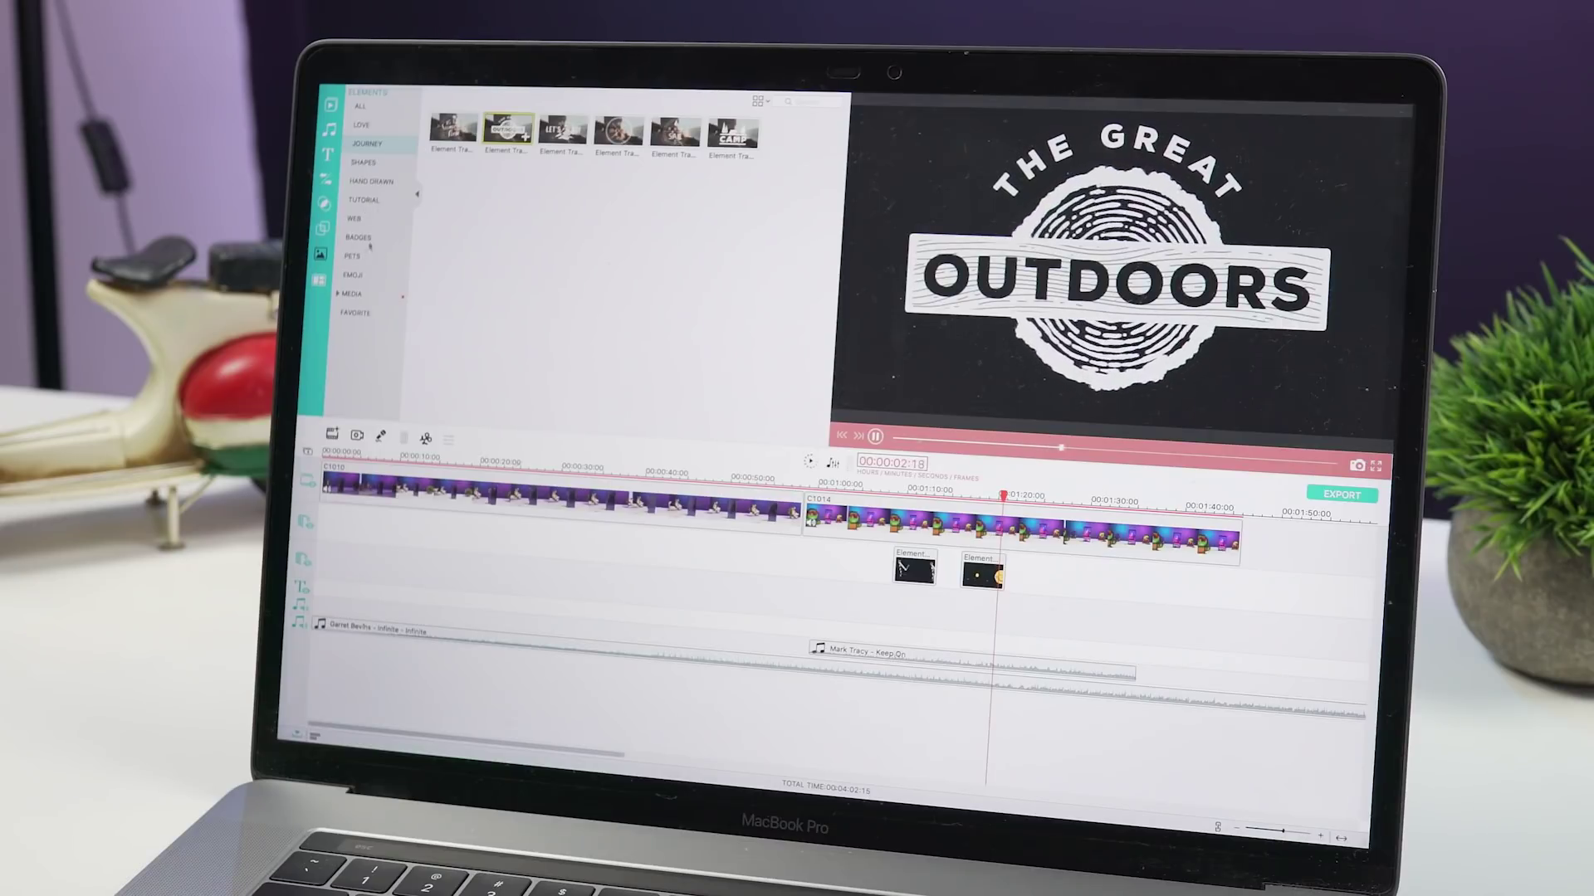
left_click(354, 274)
double_click(563, 129)
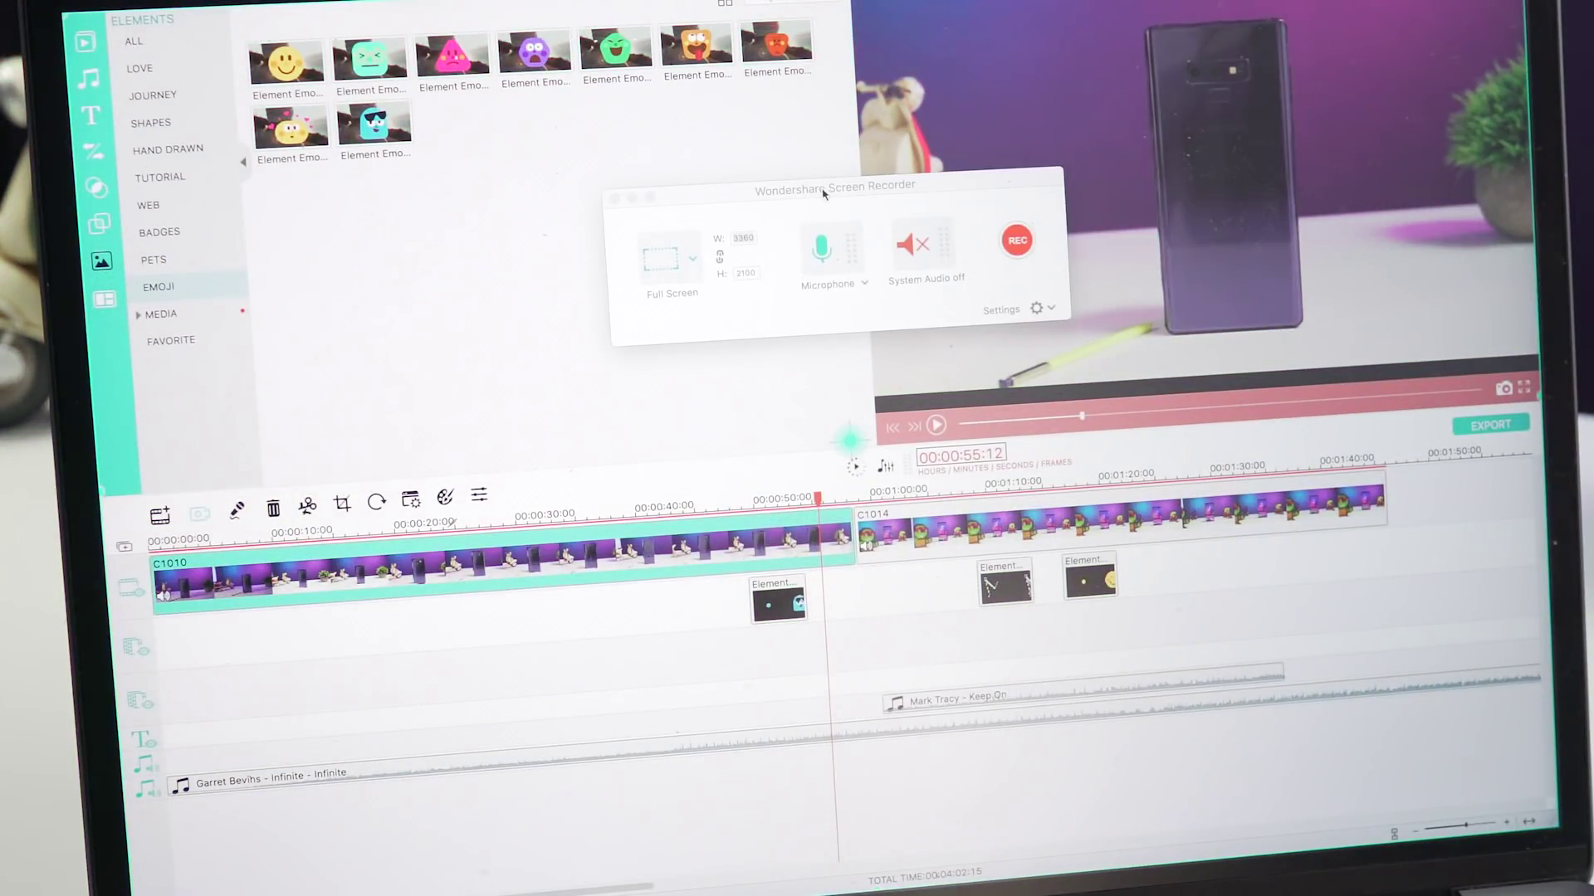
Move the Screen Recorder window lower down the screen.
left_click_drag(822, 192, 803, 365)
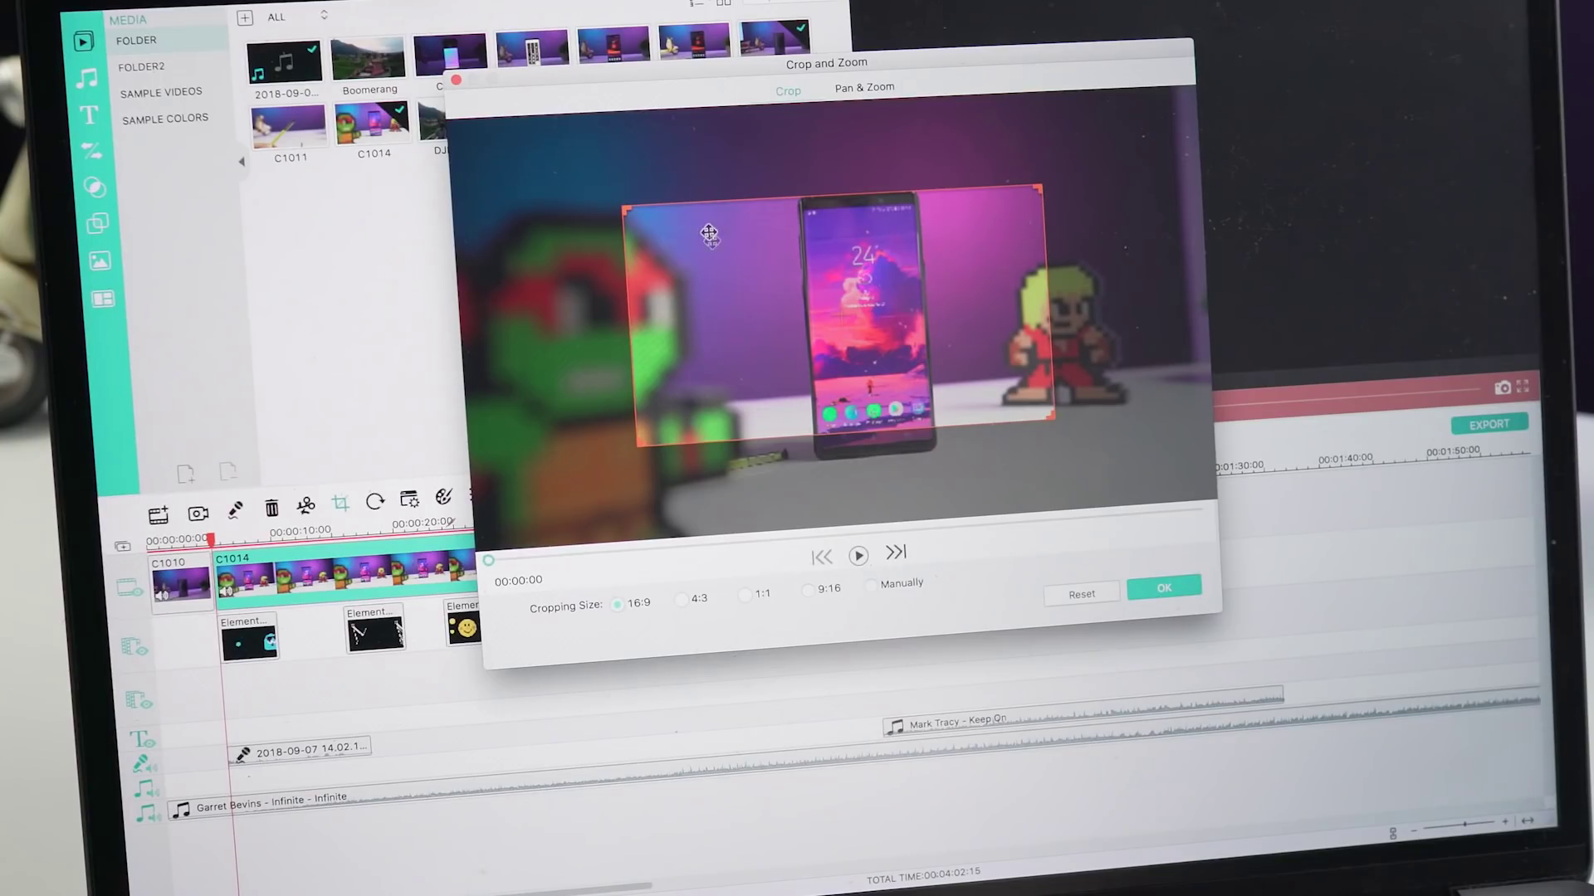
Enlarge the Crop and Zoom box toward the top left and bottom right.
left_click_drag(626, 213, 535, 167)
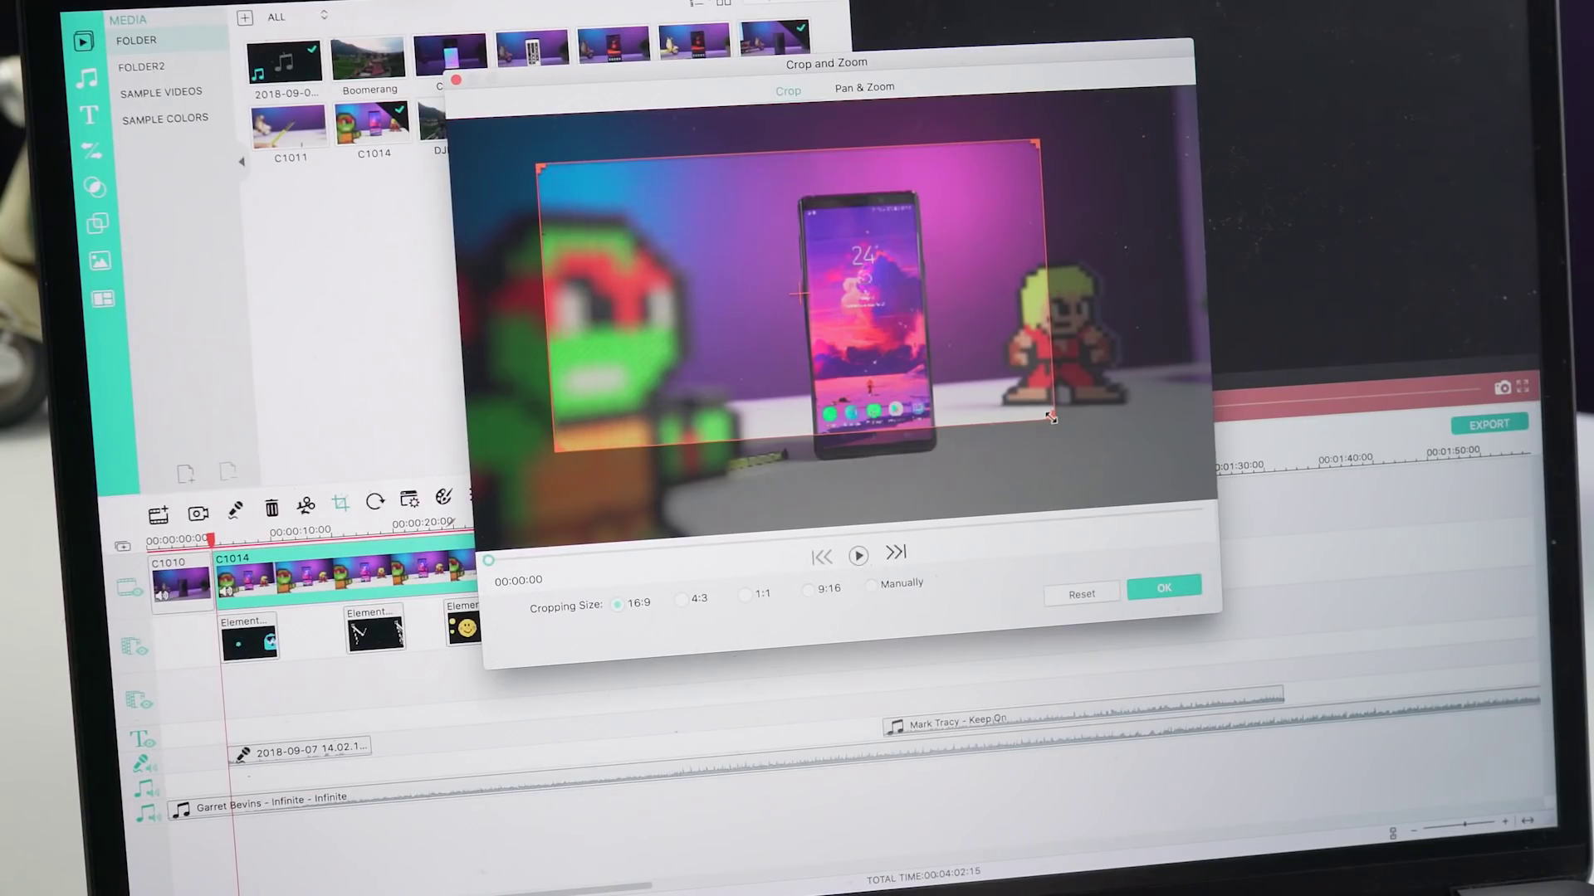
left_click_drag(1052, 419, 1141, 473)
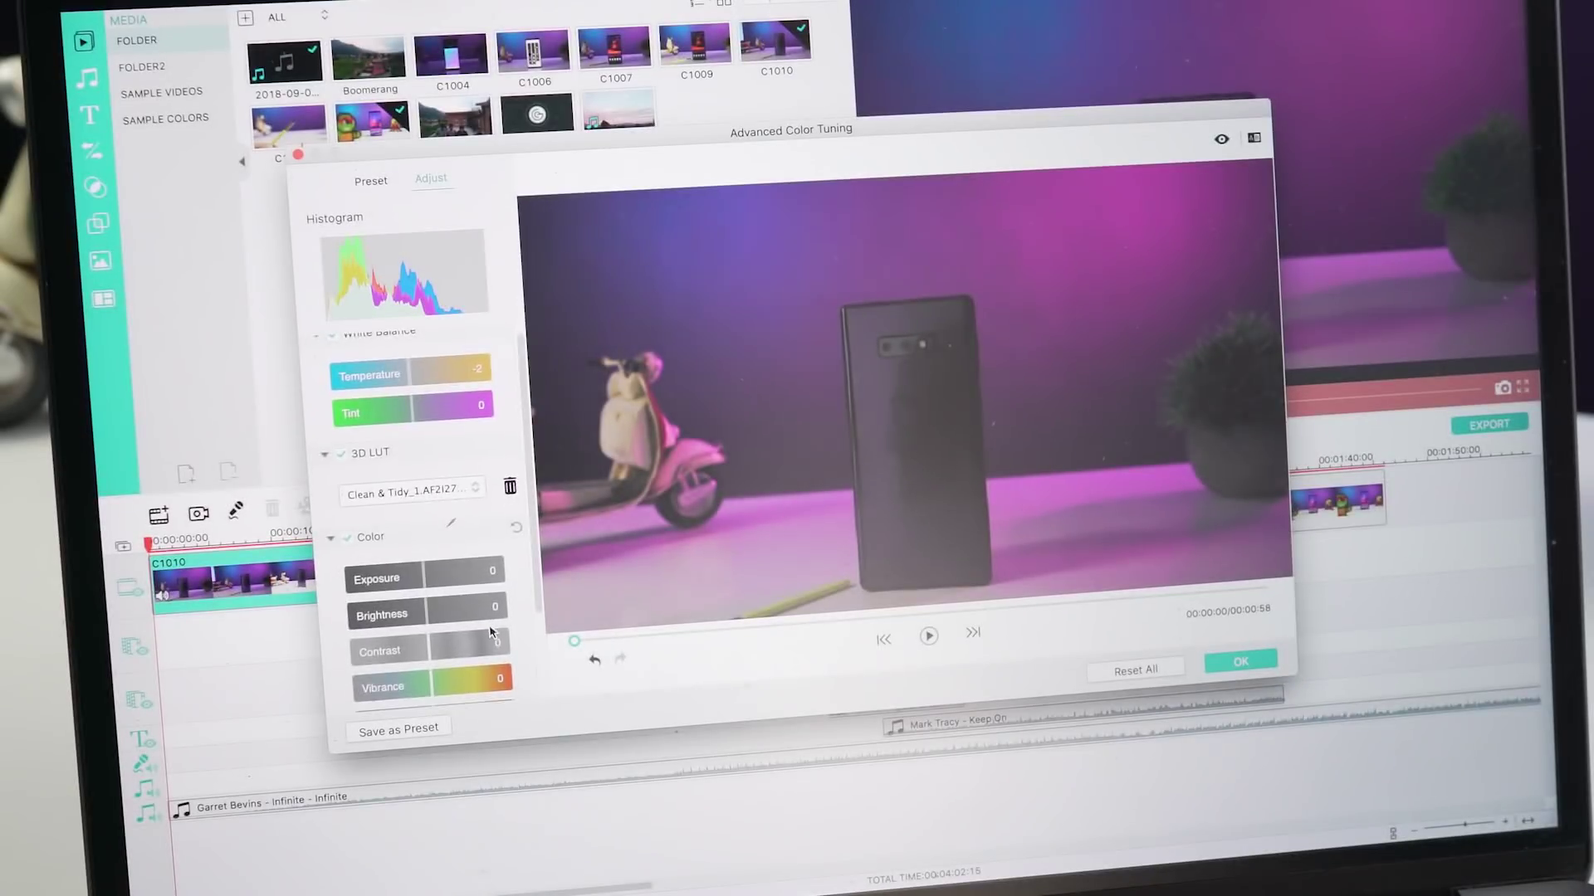
scroll(493, 633, "down", 1)
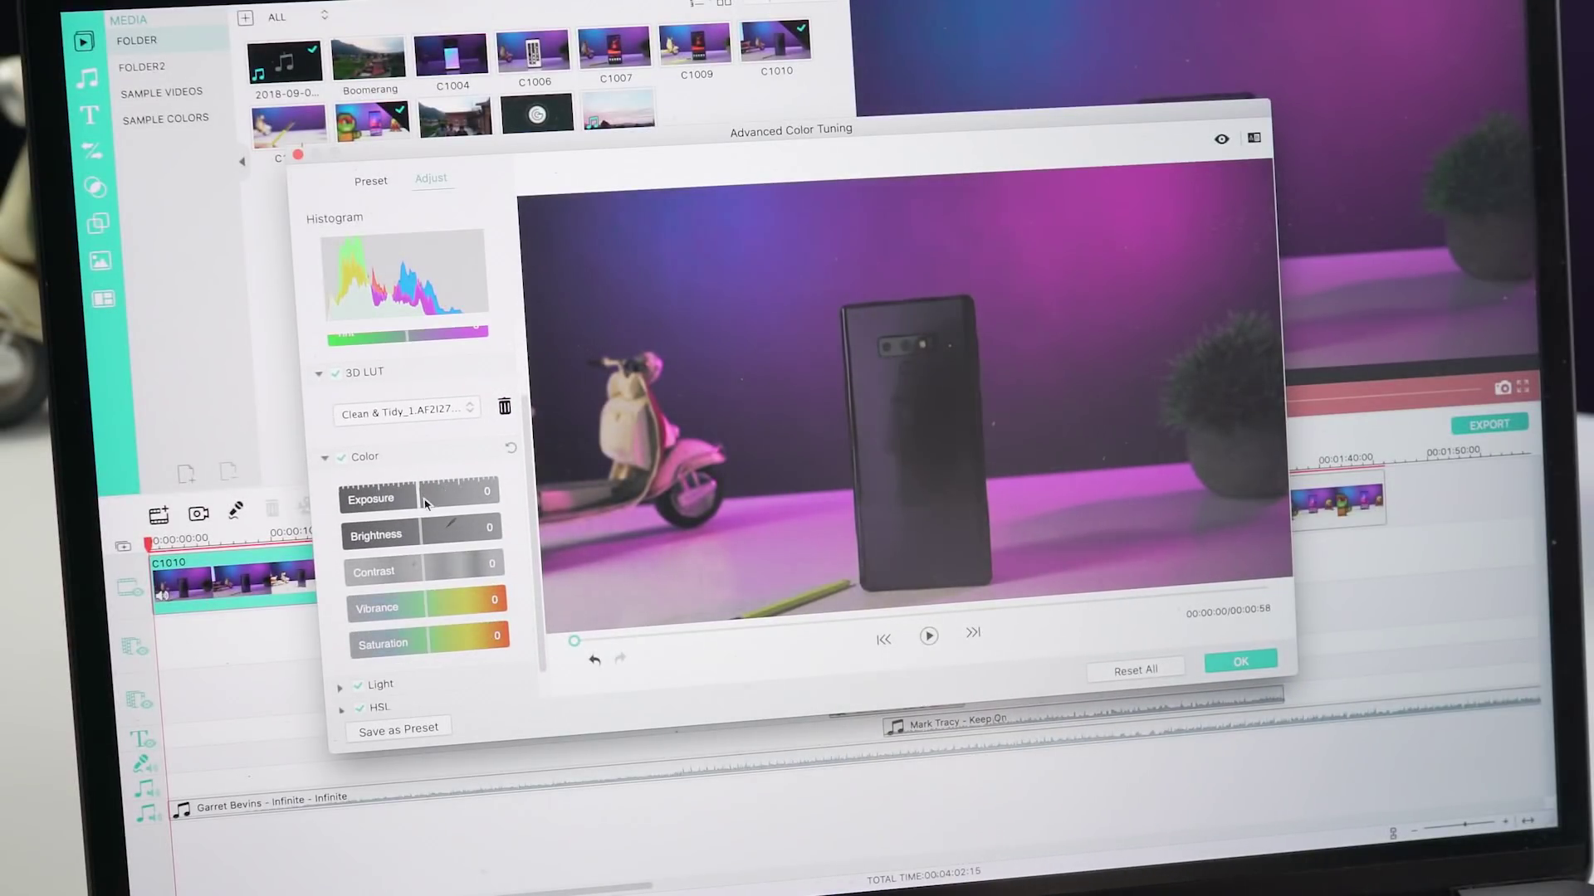
mouse_move(423, 498)
left_mouse_down()
mouse_move(444, 537)
mouse_move(420, 637)
left_mouse_up()
scroll(437, 608, "down", 1)
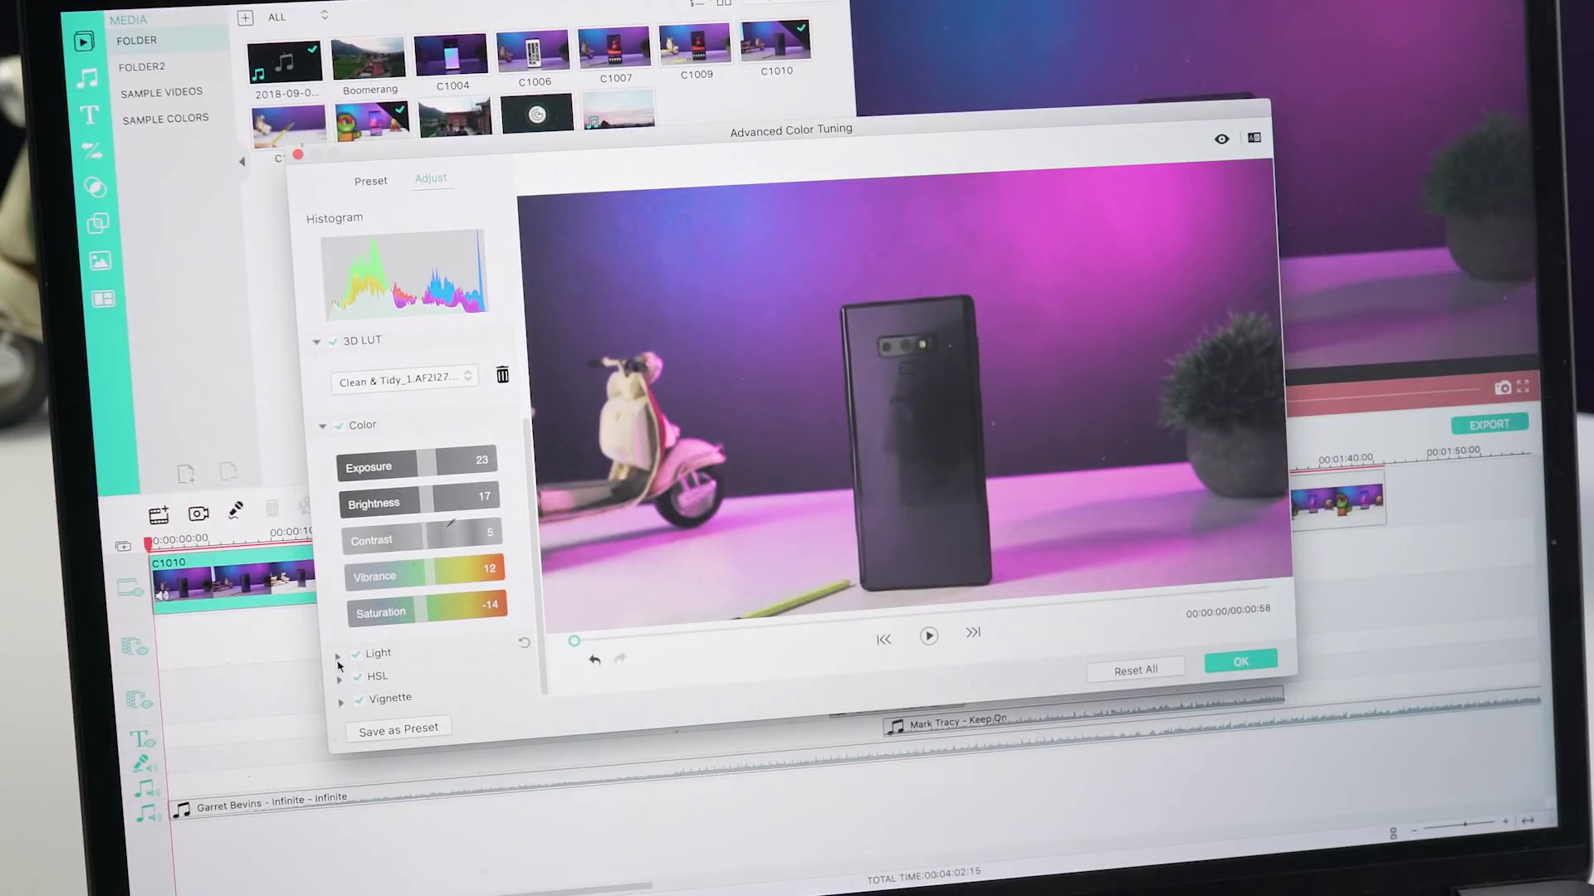
scroll(338, 655, "down", 3)
scroll(349, 646, "down", 3)
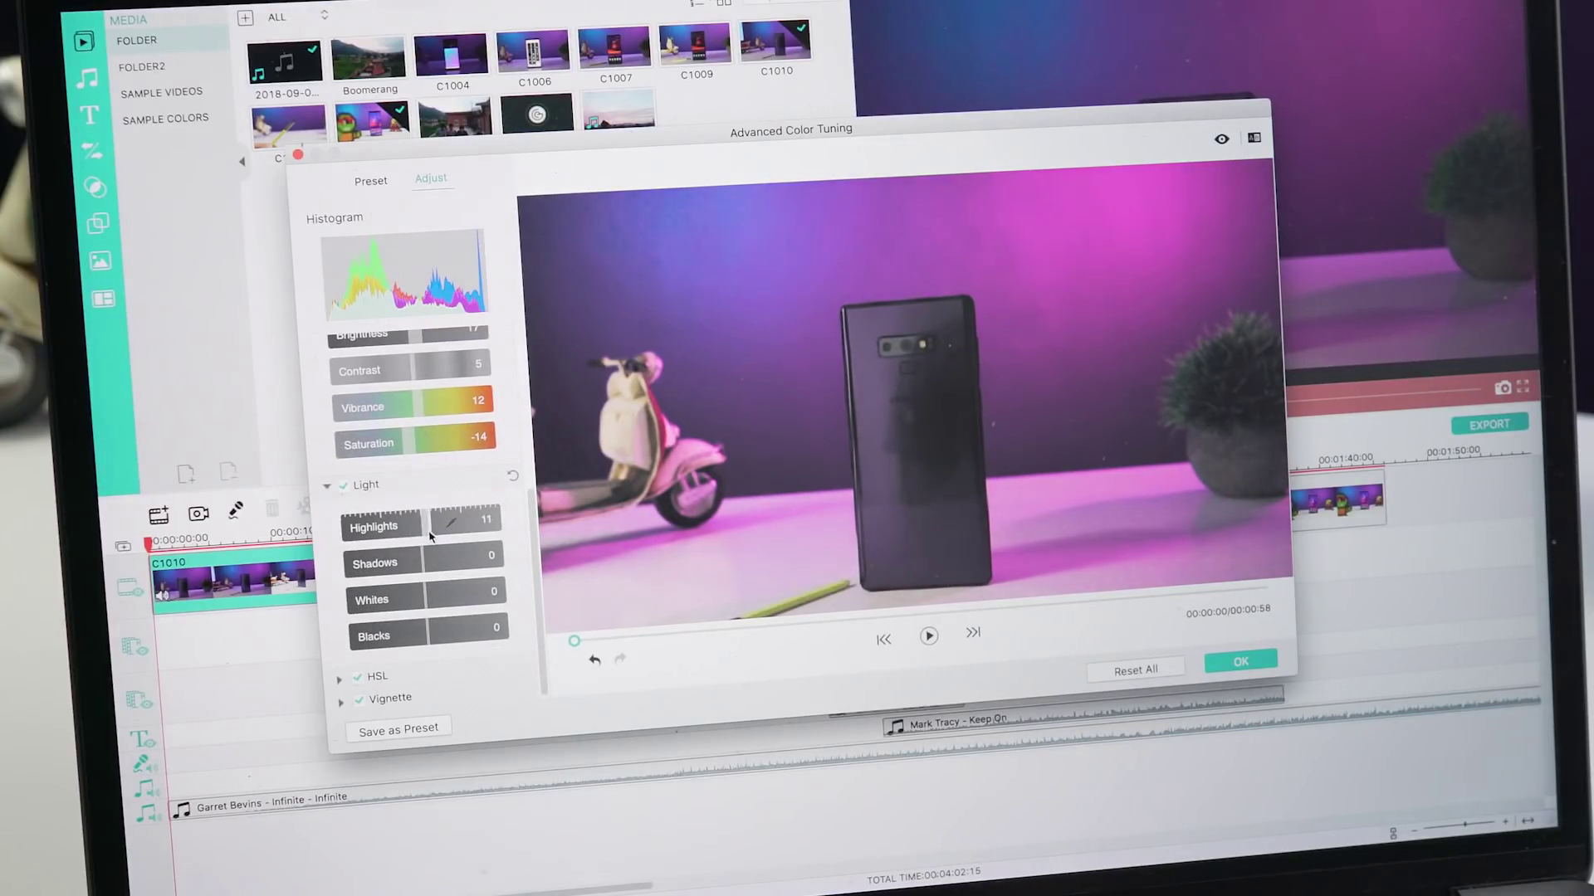
Raise the shadows, lower the whites, expand HSL, and apply the color tuning.
mouse_move(431, 562)
left_mouse_down()
mouse_move(451, 562)
mouse_move(420, 602)
left_mouse_up()
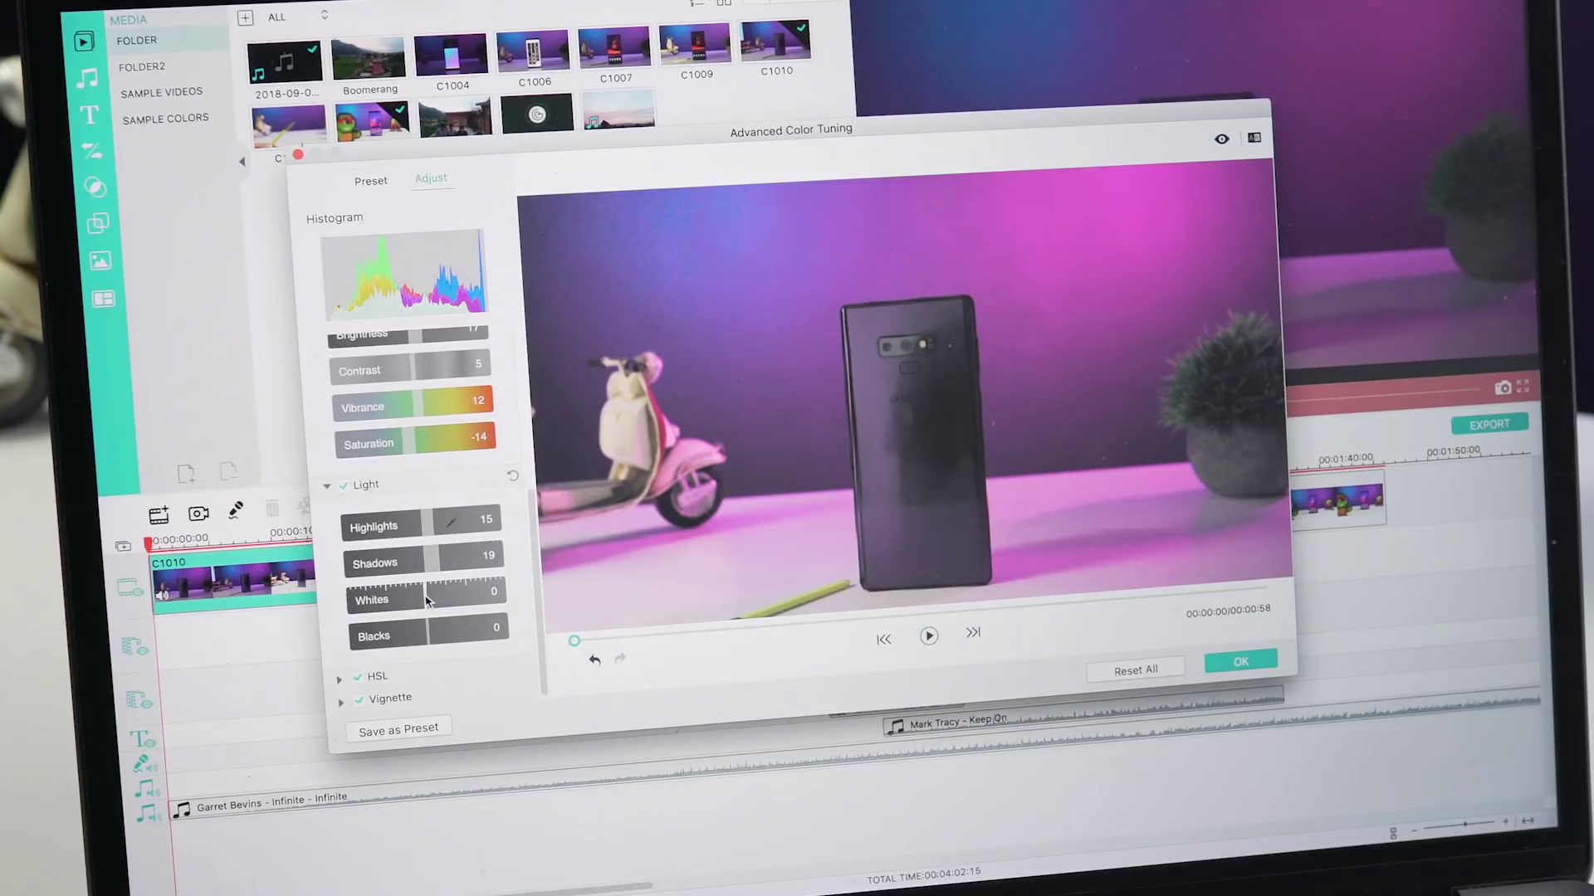
left_click(340, 678)
scroll(372, 597, "down", 3)
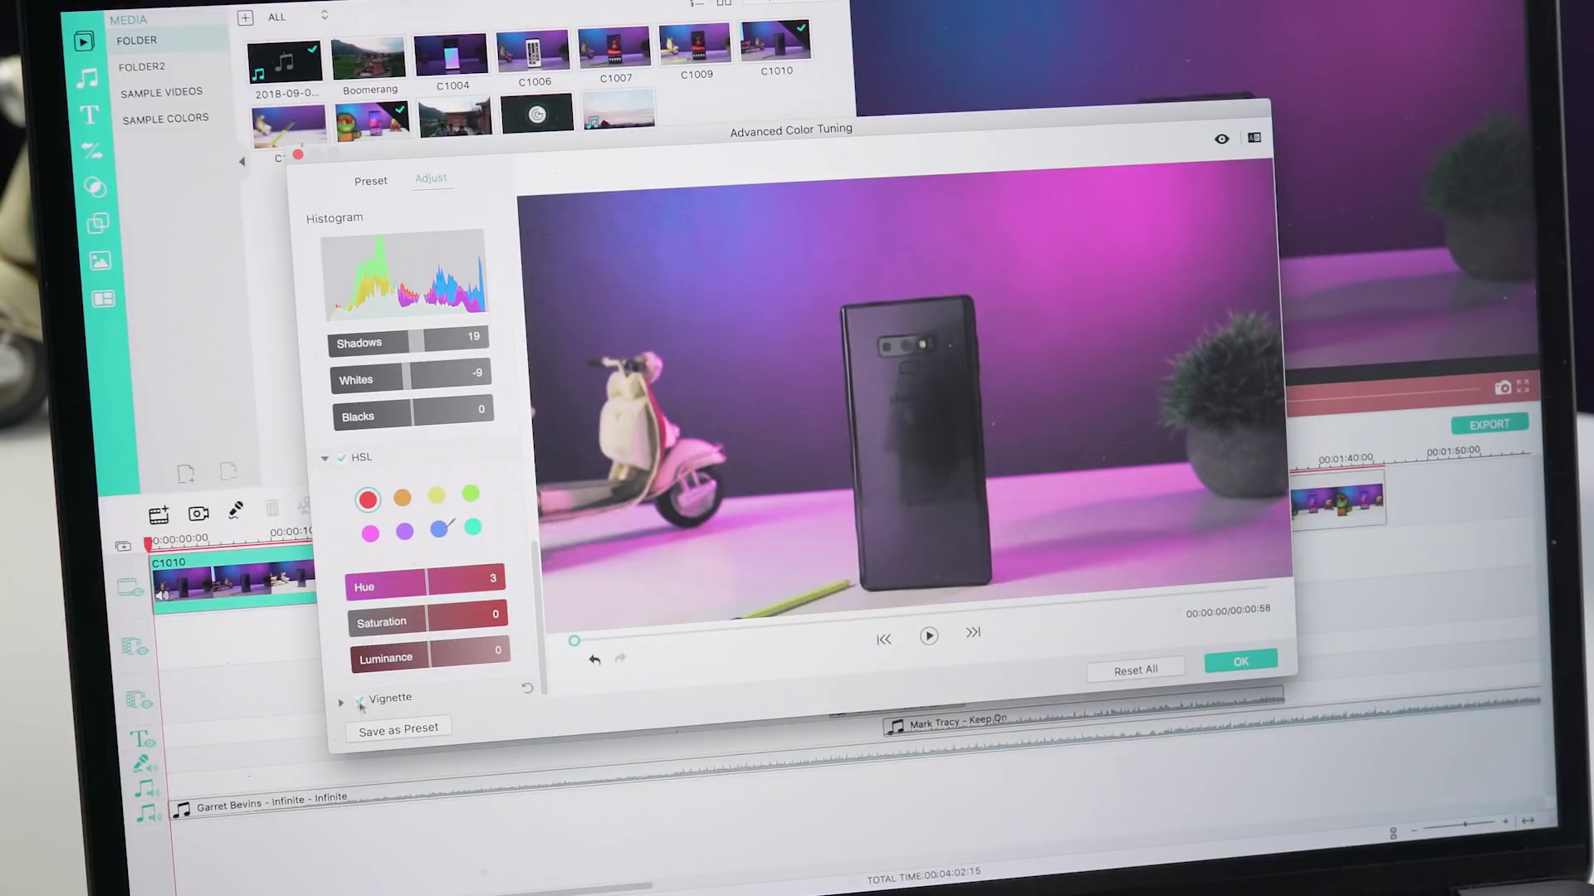
left_click(1240, 662)
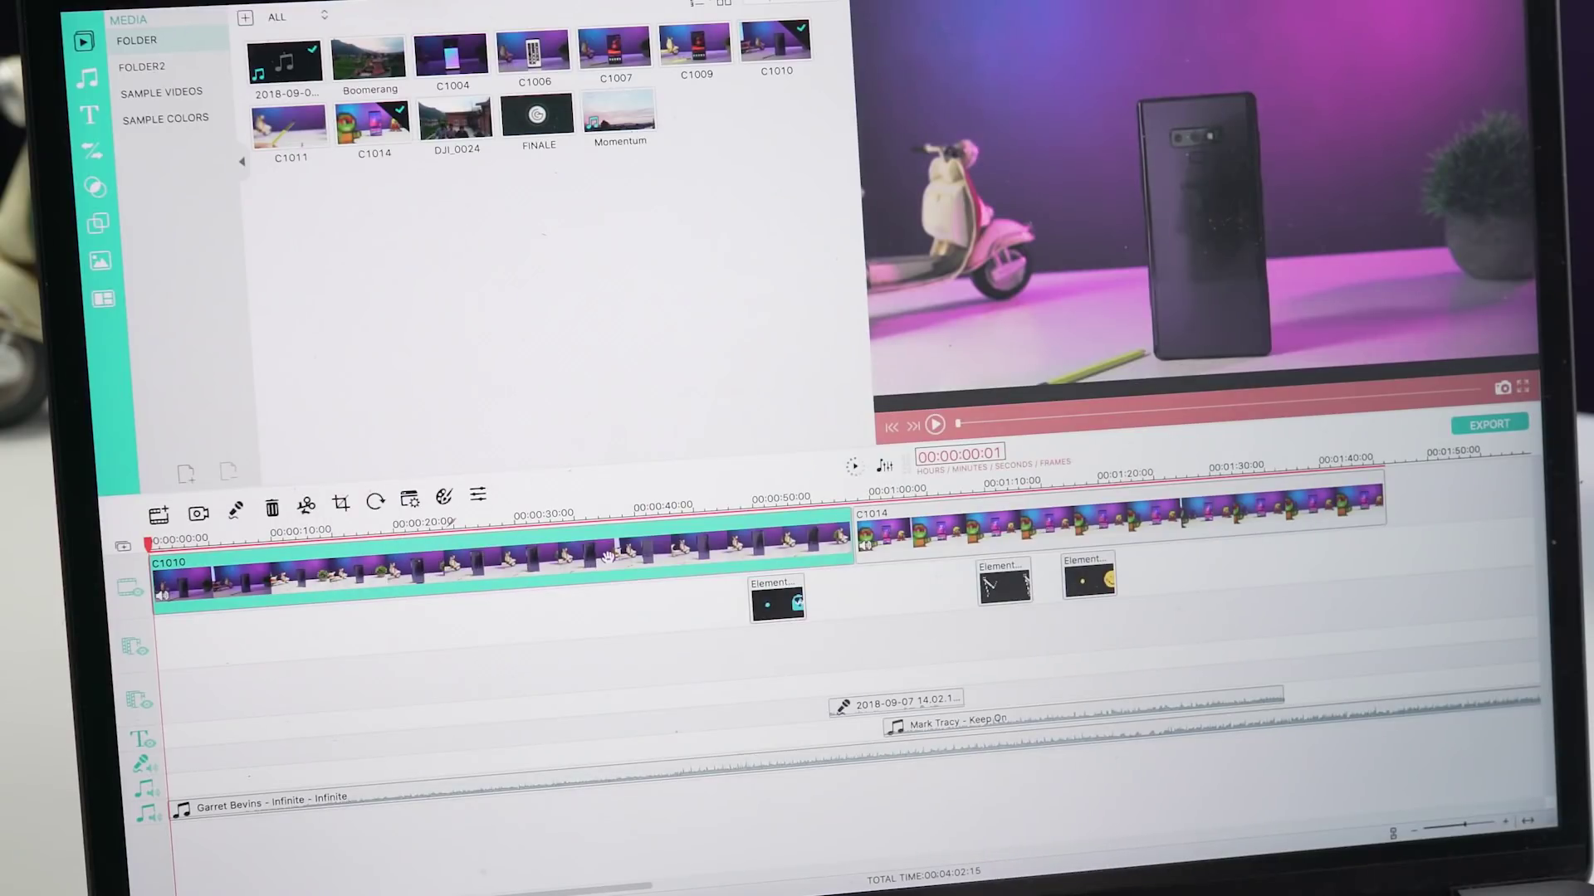
Give clip C1010 brightness 27, slightly higher saturation and faster speed, trying rotation.
left_click(477, 495)
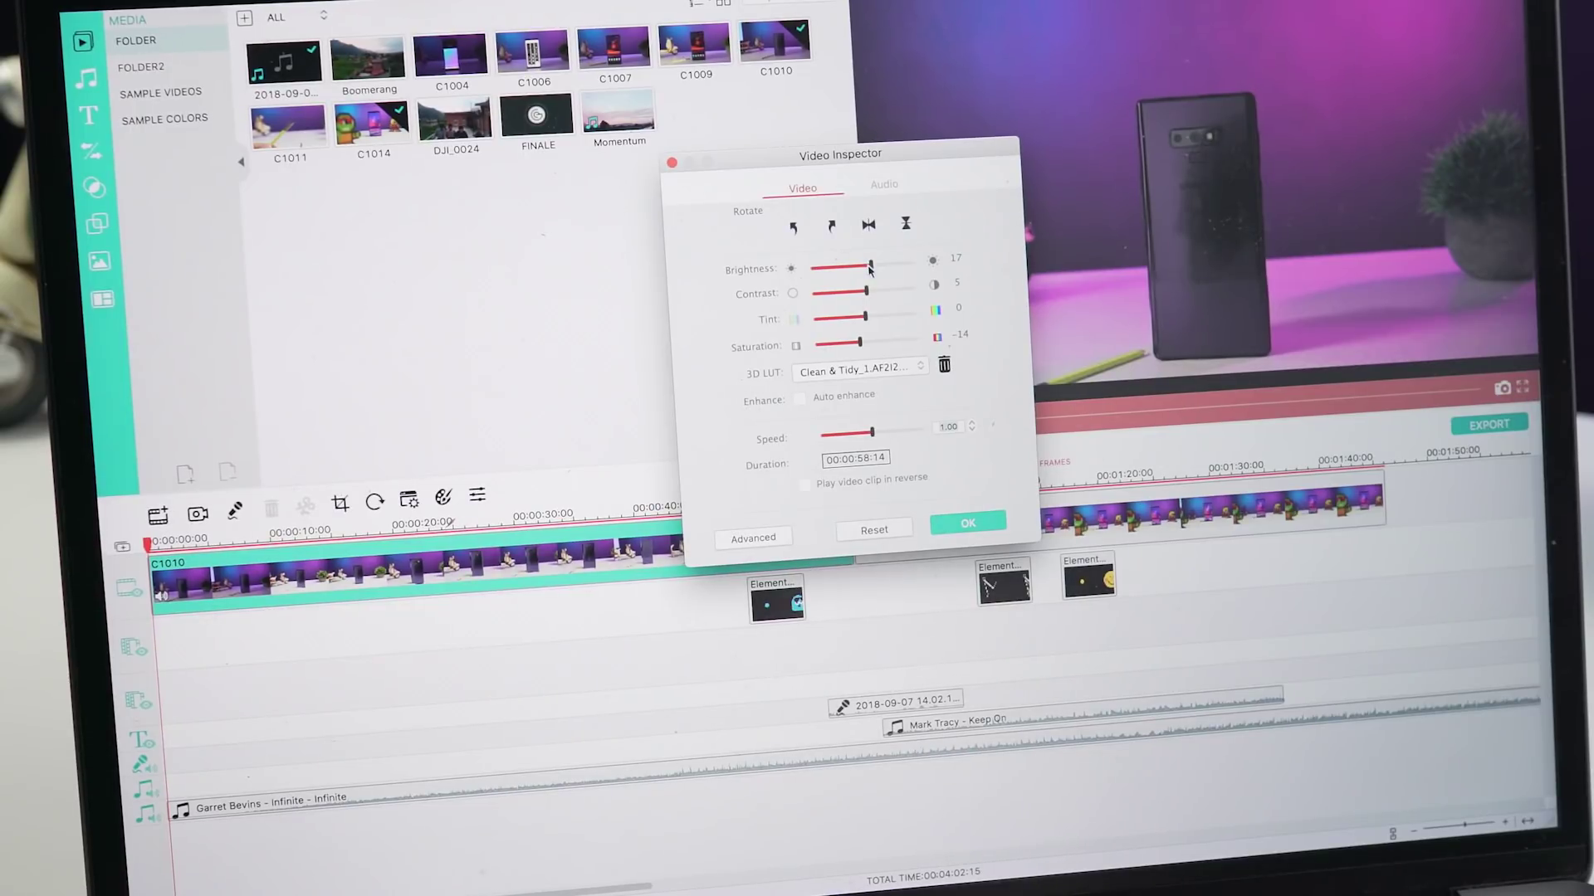
left_click_drag(869, 267, 877, 266)
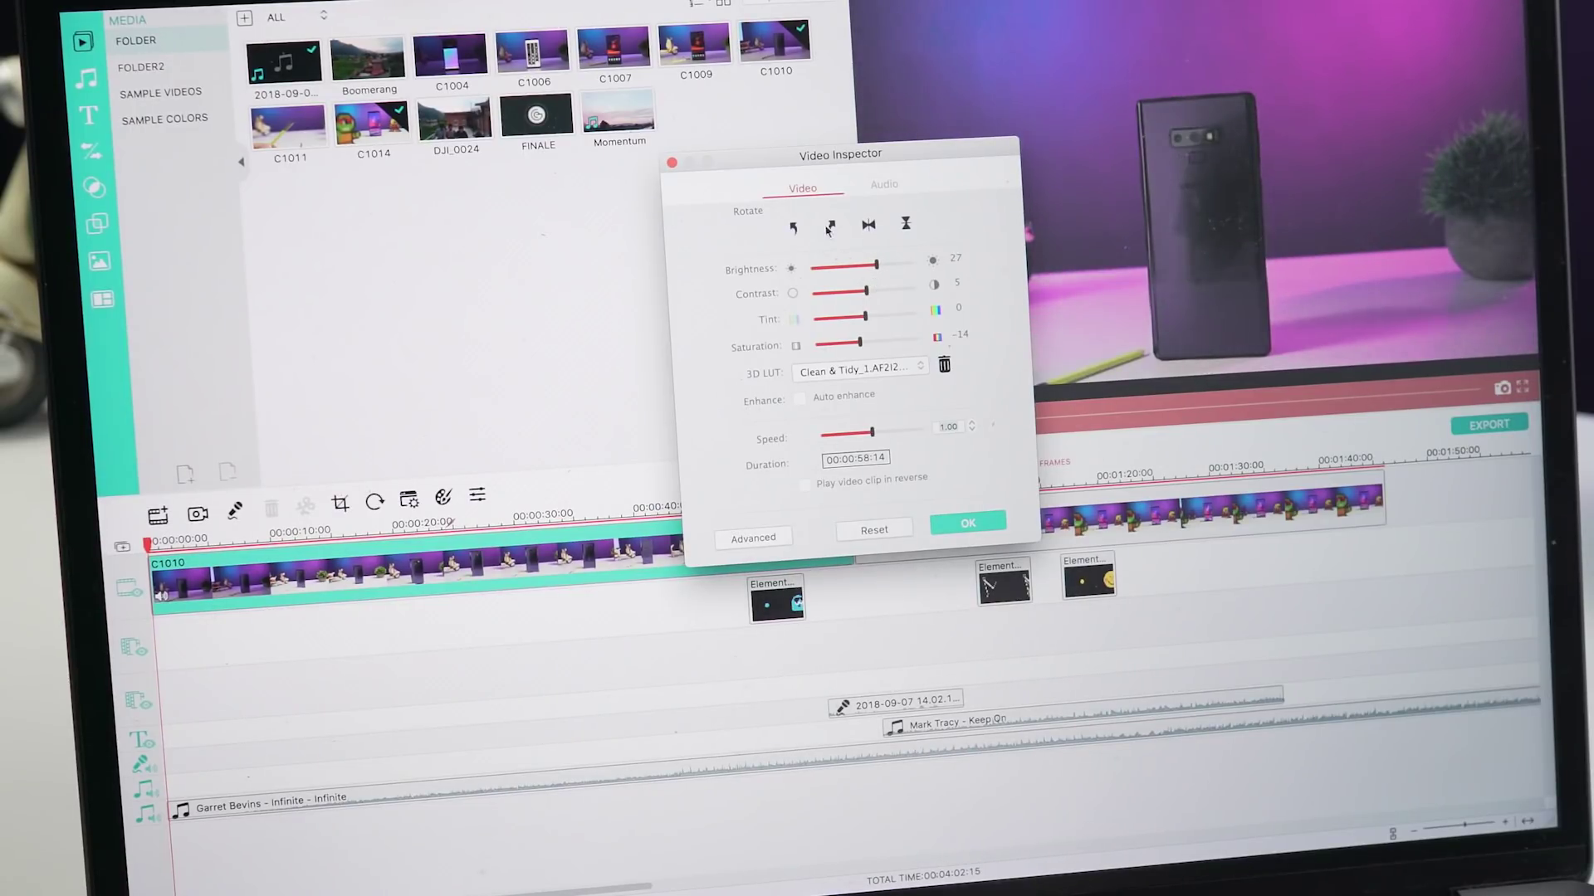
left_click(830, 227)
left_click_drag(861, 345, 863, 353)
left_click_drag(877, 438, 882, 436)
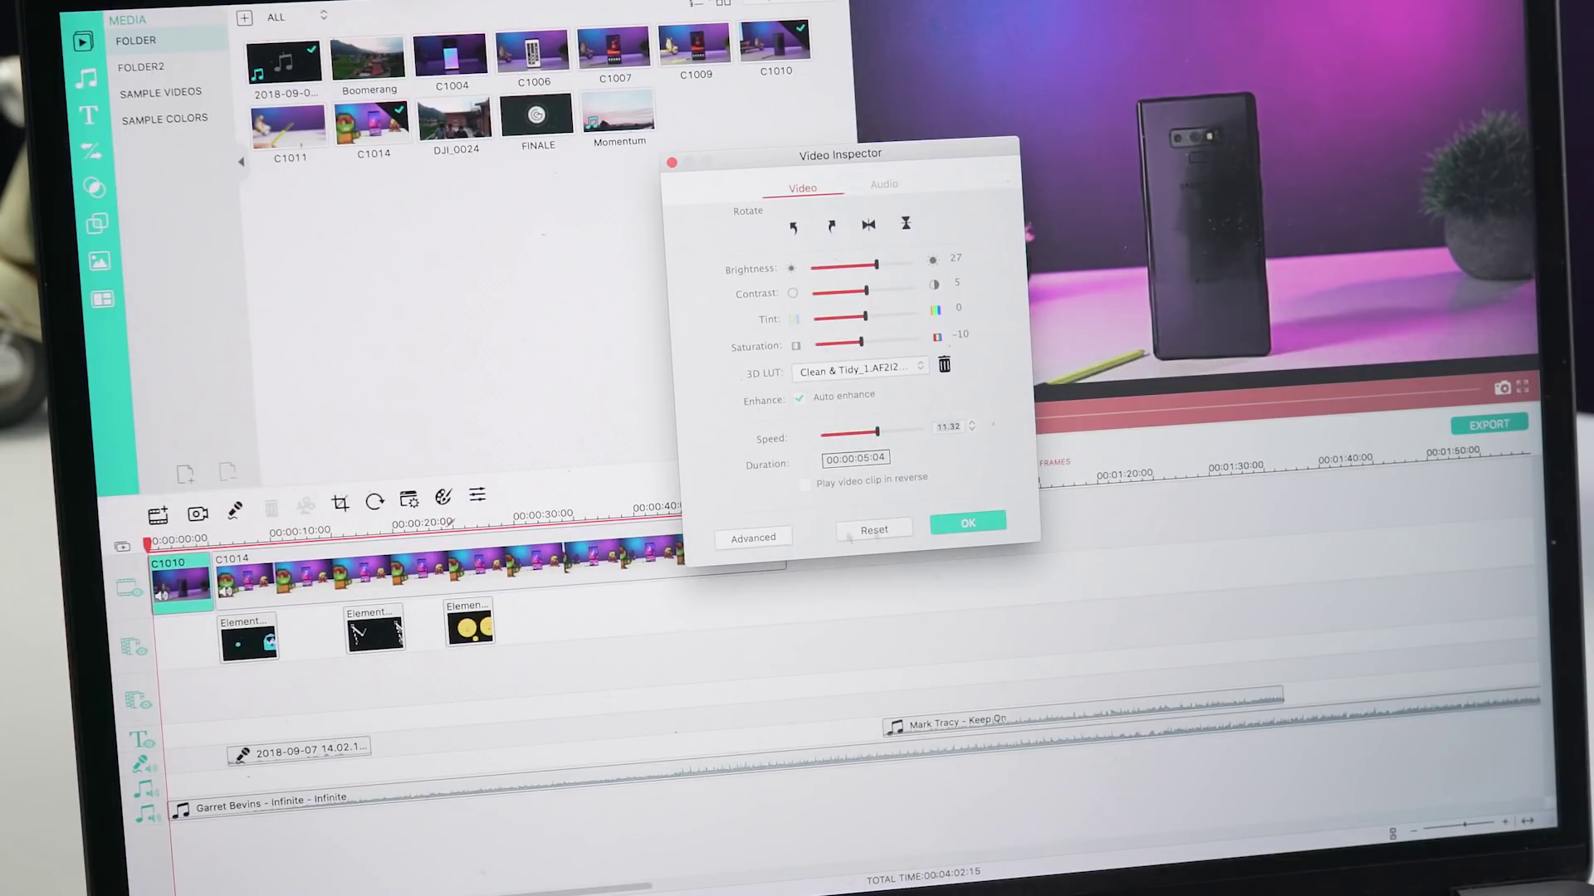
key("Return")
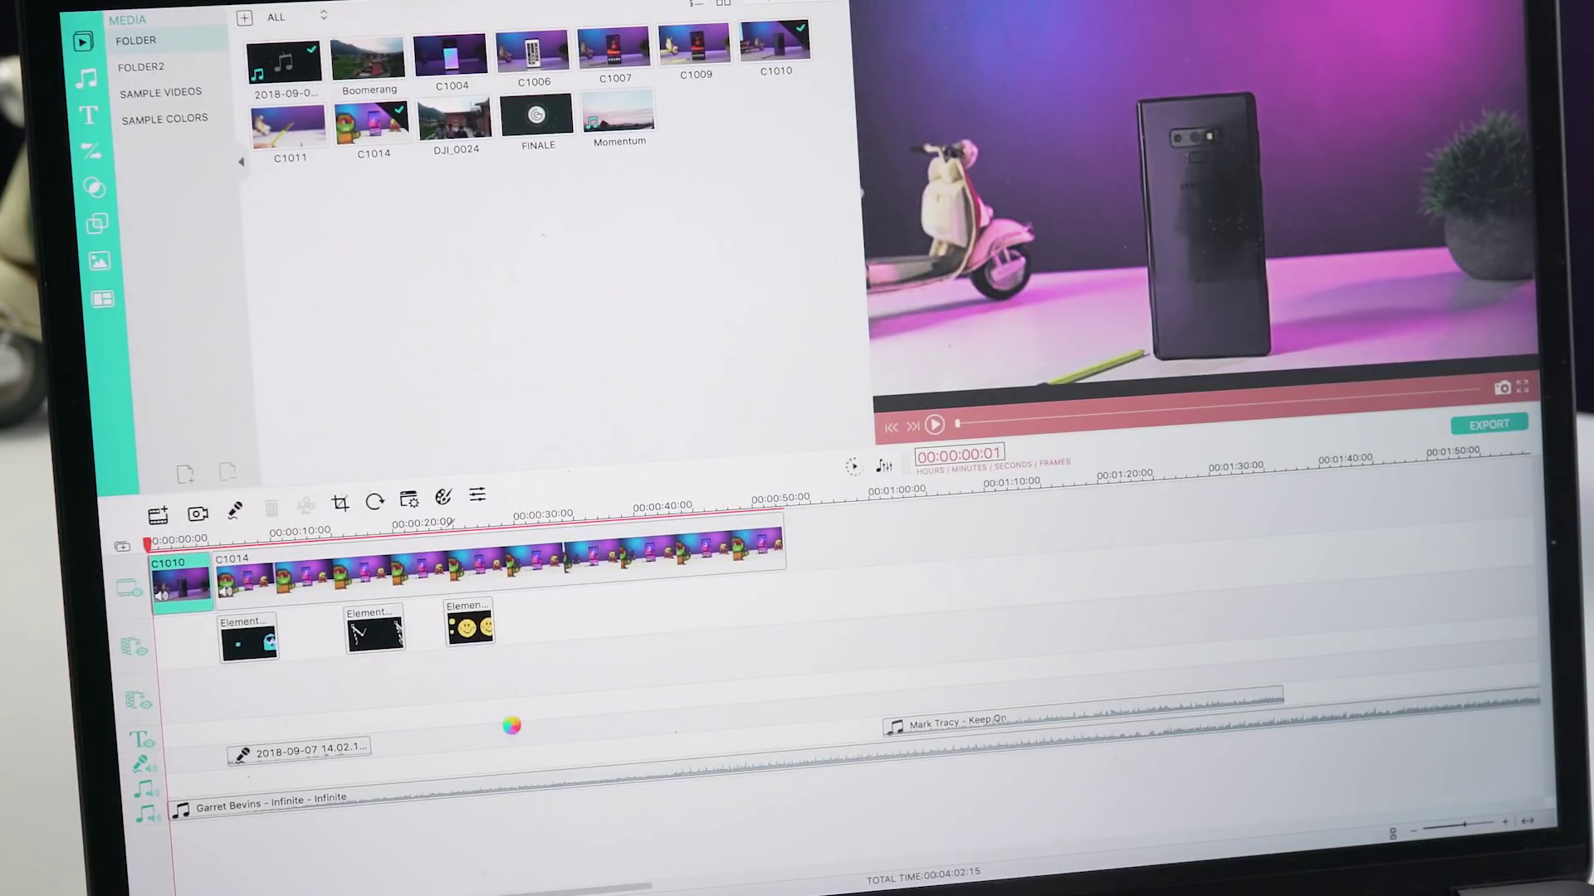